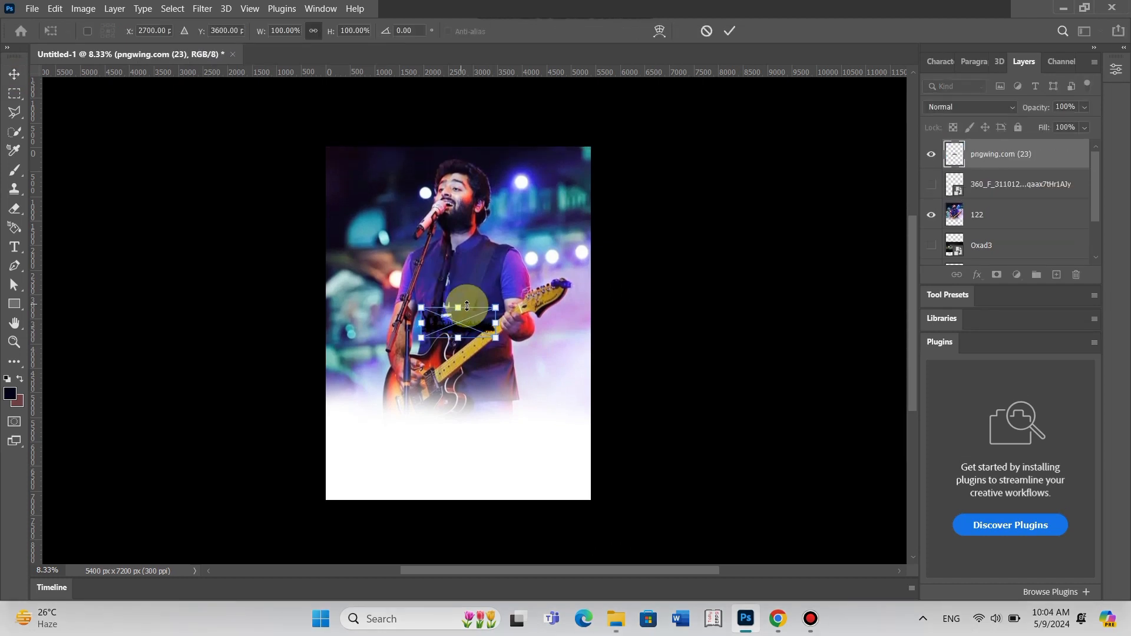
Finish placing the crowd silhouette pngwing.com (23) and the bokeh image pngwing.com (21), keeping only the silhouette visible.
key("Return")
left_click(932, 155)
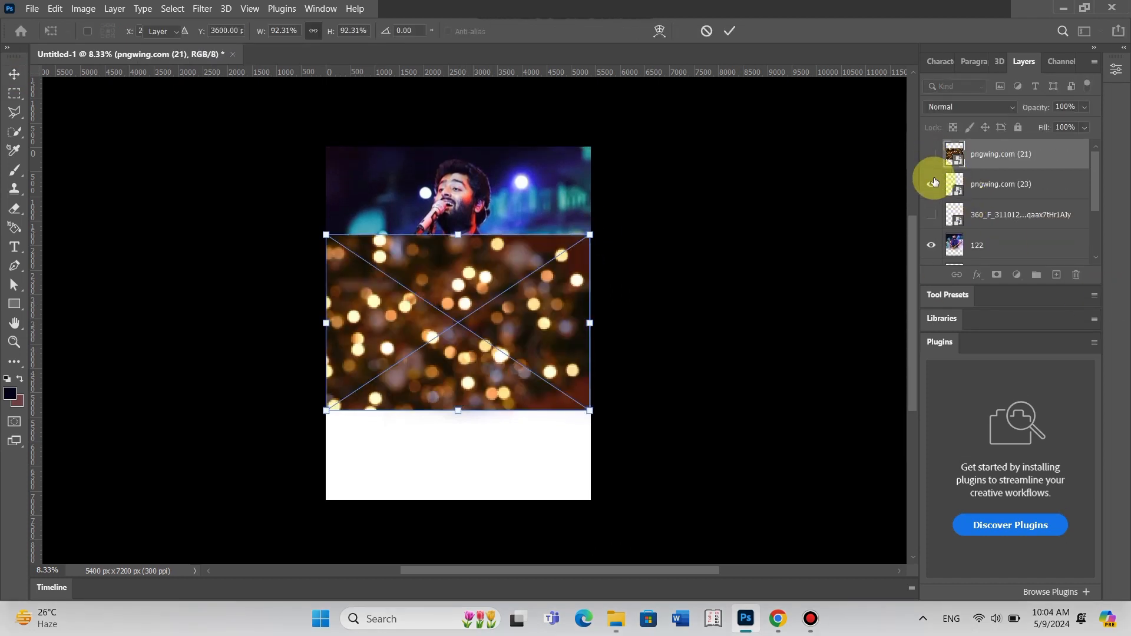
left_click(932, 186)
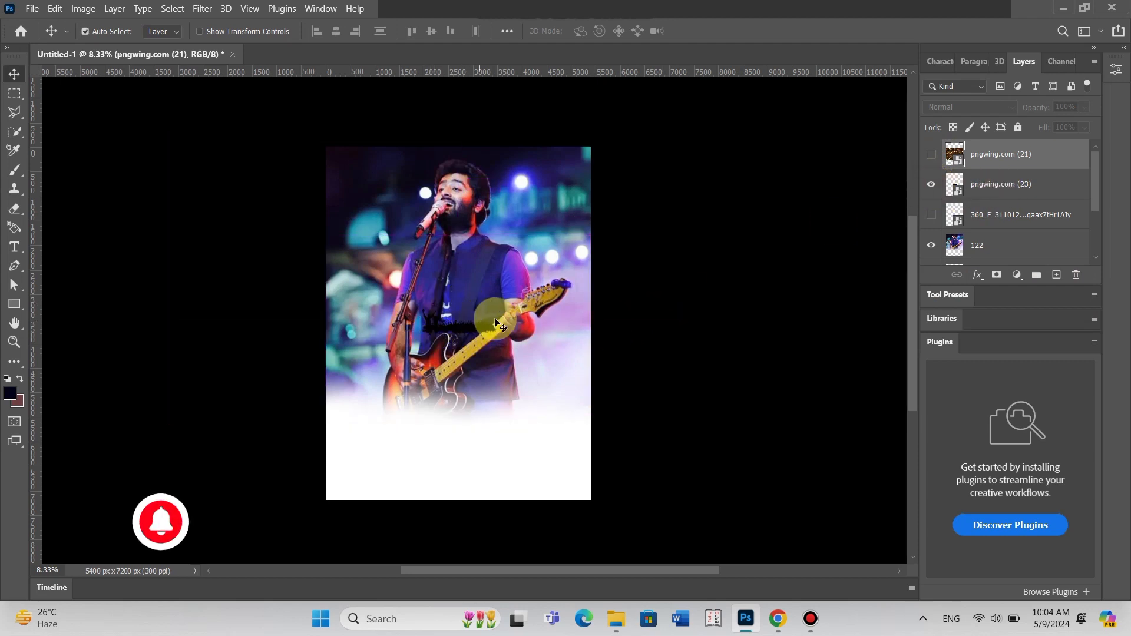
Enlarge the crowd silhouette beyond the poster's width and position it along the bottom edge.
left_click_drag(487, 471, 487, 474)
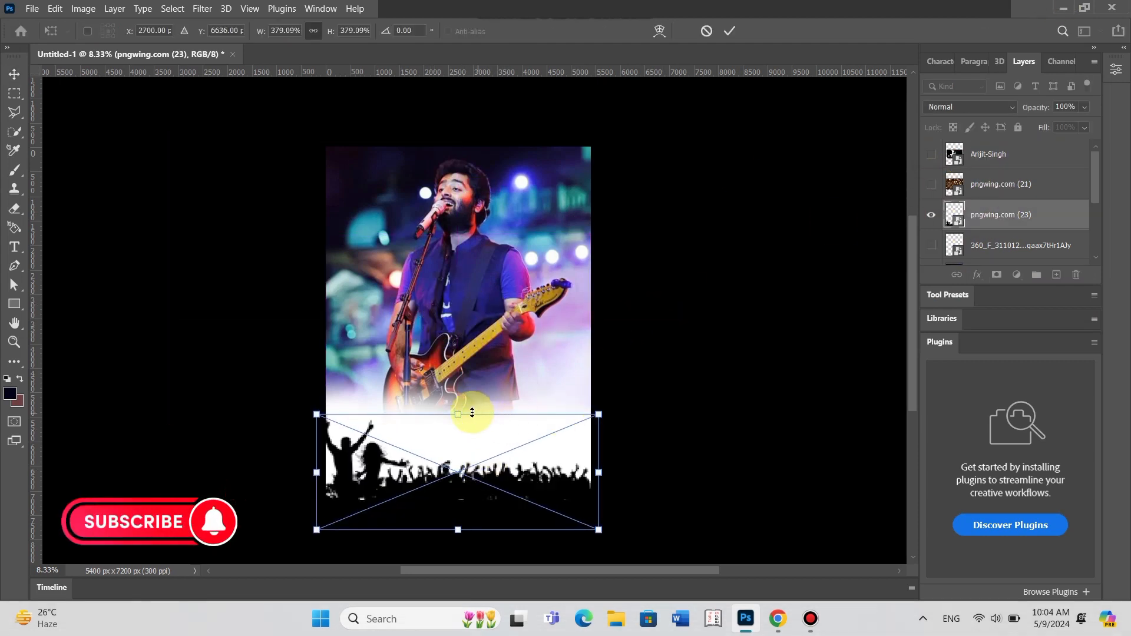
left_click_drag(600, 415, 622, 405)
left_click_drag(502, 458, 511, 457)
key("Return")
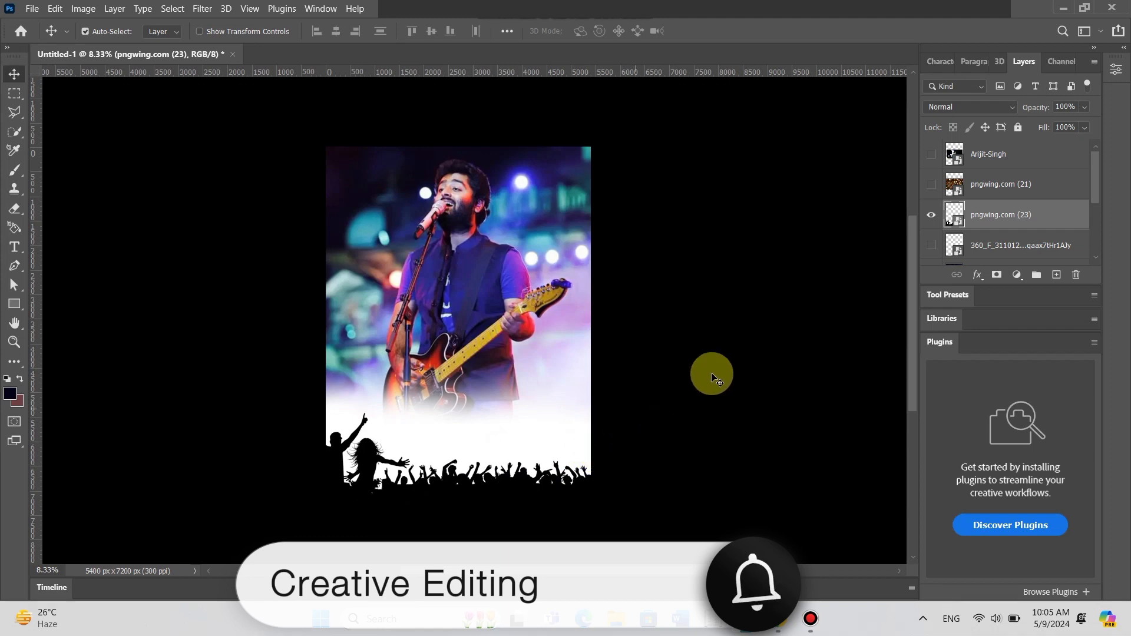
Change the color of the area surrounding the canvas to dark gray.
right_click(722, 353)
left_click(735, 384)
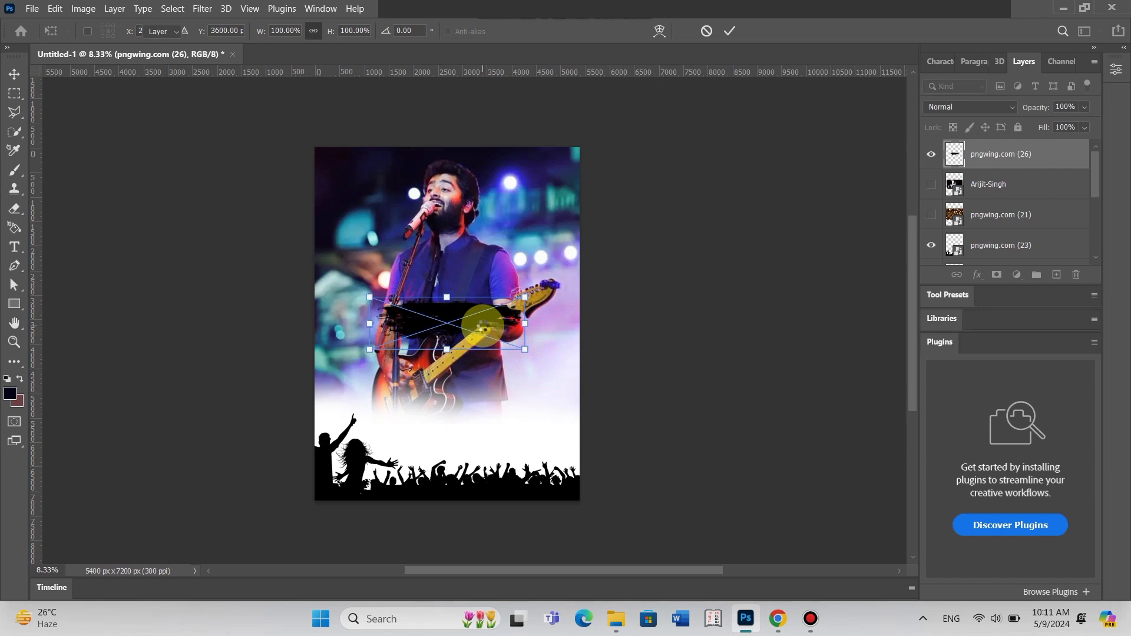
Finish placing the black brush stroke pngwing.com (26) and the red splash pngwing.com (25), and hide the red splash layer.
double_click(483, 326)
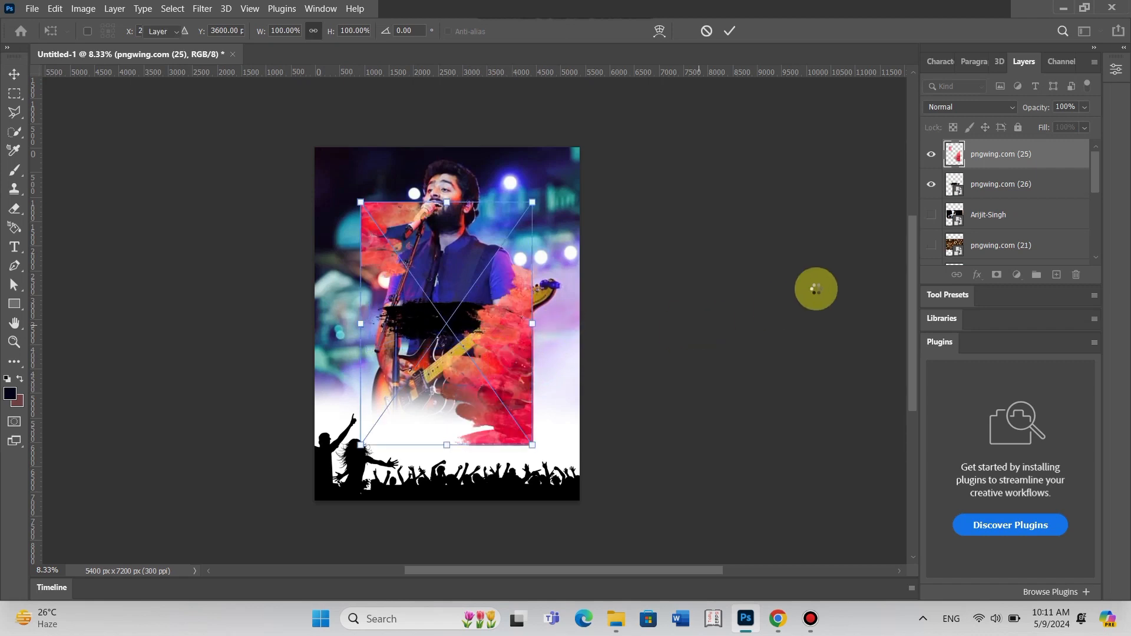
left_click(930, 157)
left_click(930, 157)
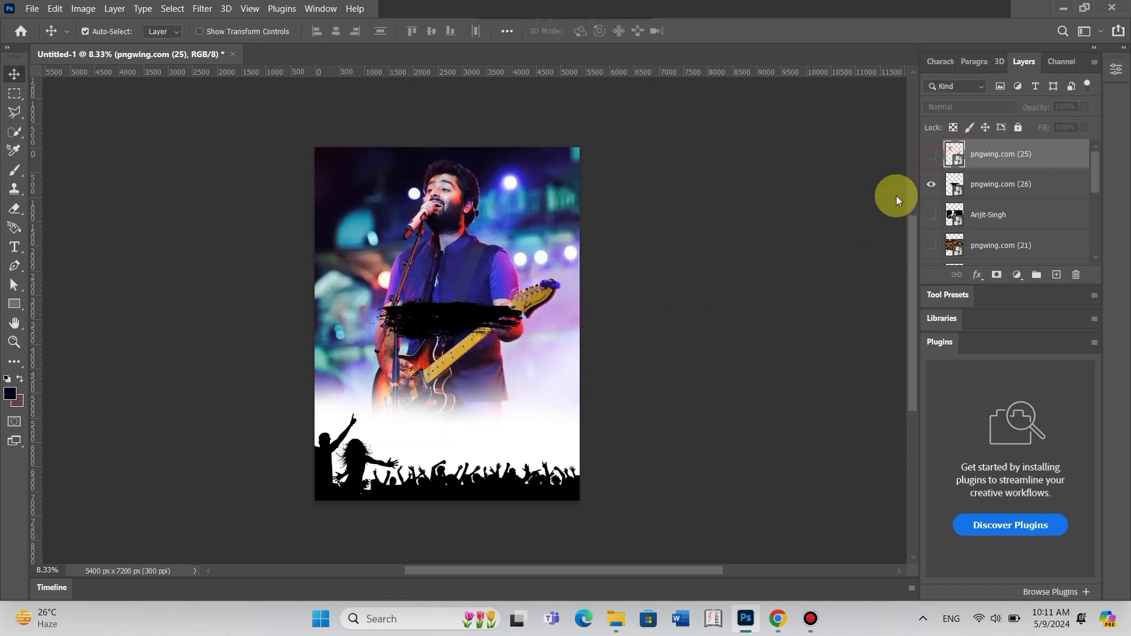
Transform the black brush stroke to about 124% with a -6.76° angle and place it over the guitarist's faded lower body.
left_click(462, 319)
key("ctrl+t")
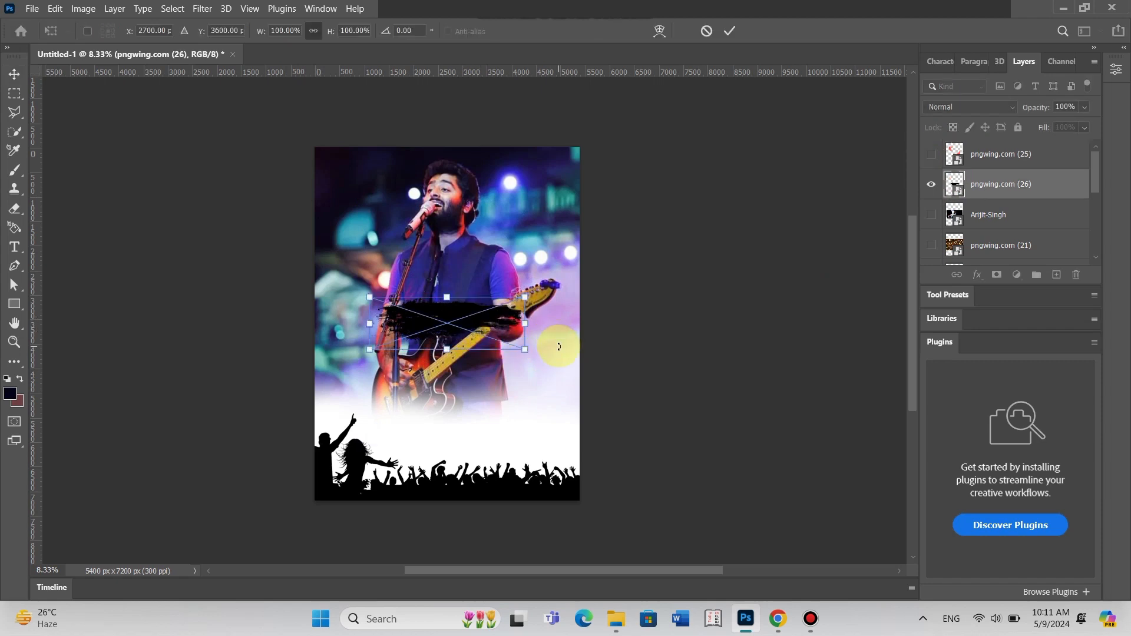
mouse_move(548, 353)
left_mouse_down()
mouse_move(517, 321)
mouse_move(530, 257)
mouse_move(560, 245)
mouse_move(551, 265)
left_mouse_up()
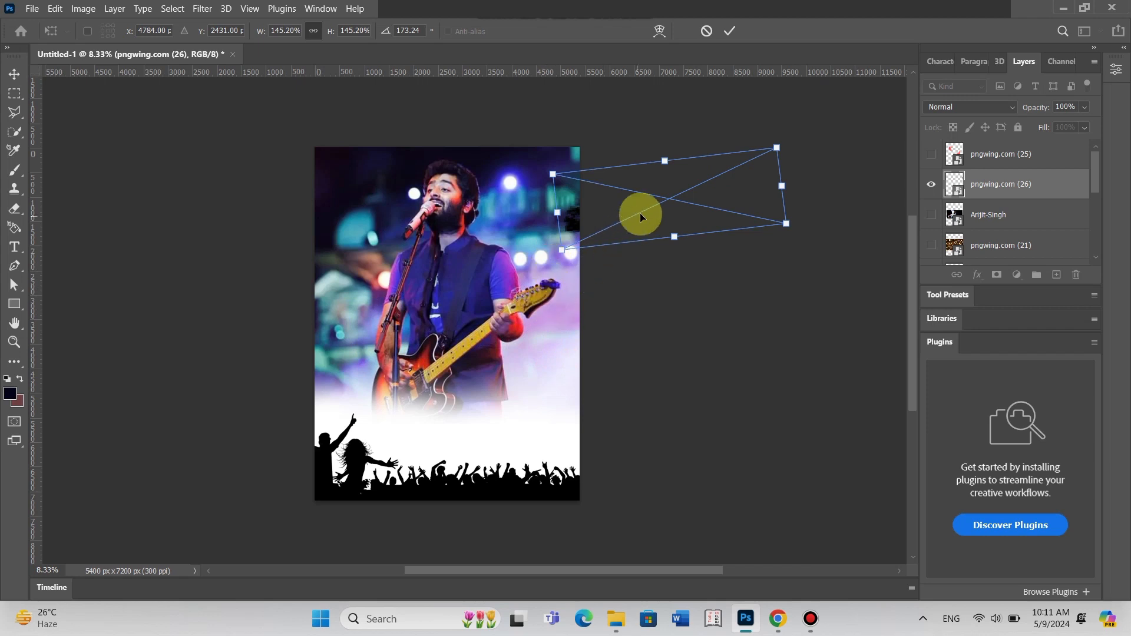
key("ctrl+z")
mouse_move(458, 317)
left_mouse_down()
mouse_move(455, 405)
mouse_move(456, 394)
left_mouse_up()
mouse_move(542, 369)
left_mouse_down()
mouse_move(535, 360)
mouse_move(526, 368)
left_mouse_up()
left_click_drag(454, 399, 463, 396)
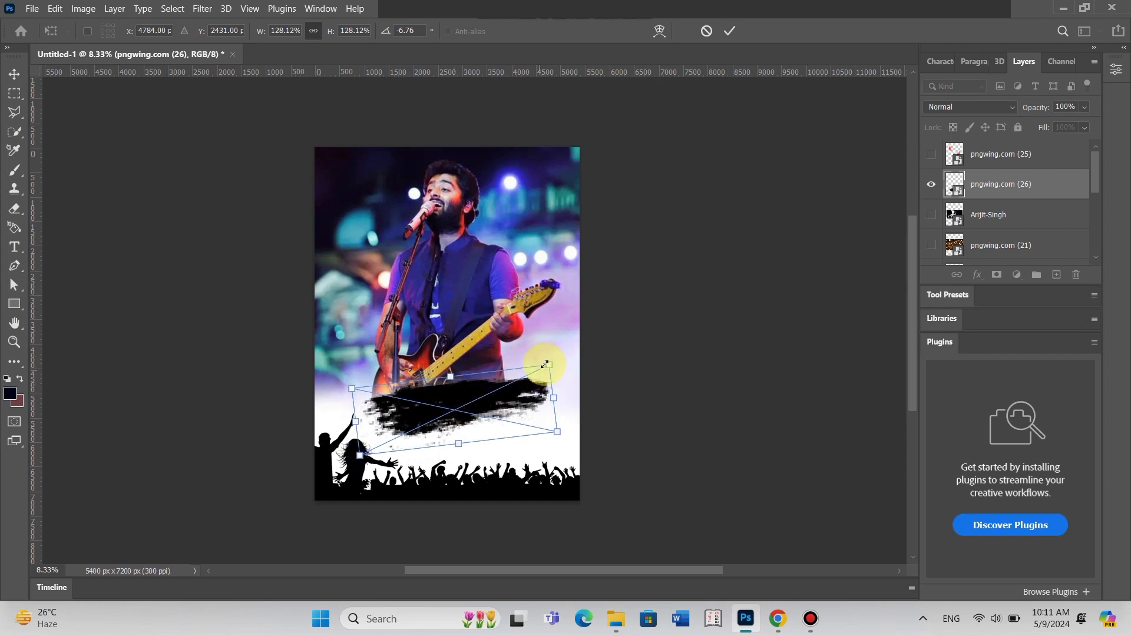
mouse_move(543, 365)
left_mouse_down()
mouse_move(552, 350)
mouse_move(514, 378)
mouse_move(550, 354)
mouse_move(574, 361)
left_mouse_up()
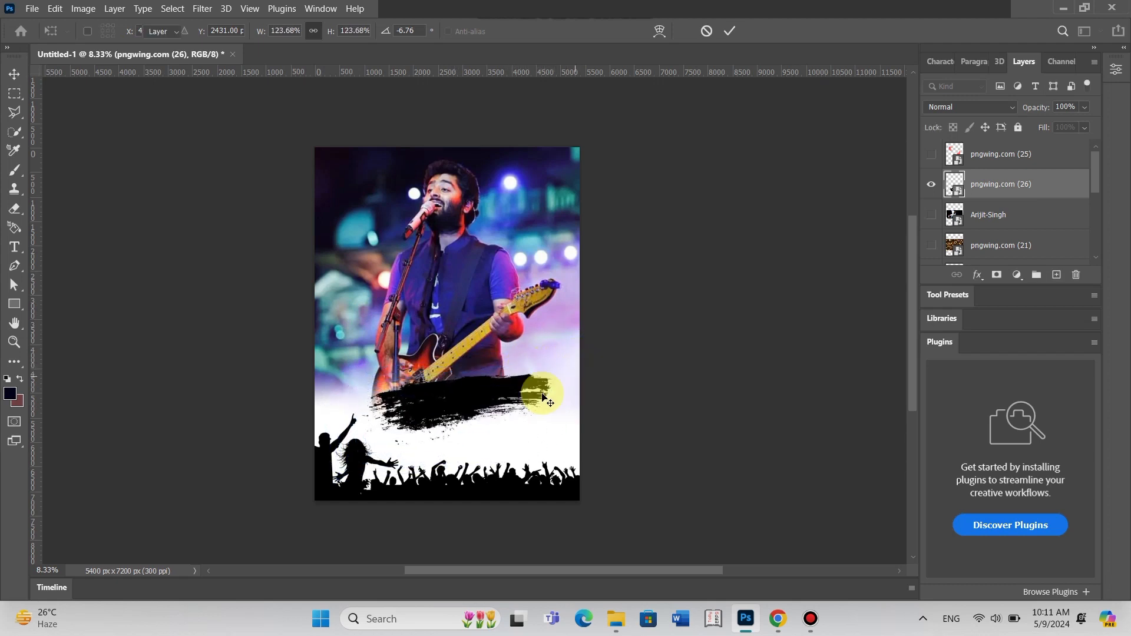
key("Return")
left_click_drag(479, 396, 471, 398)
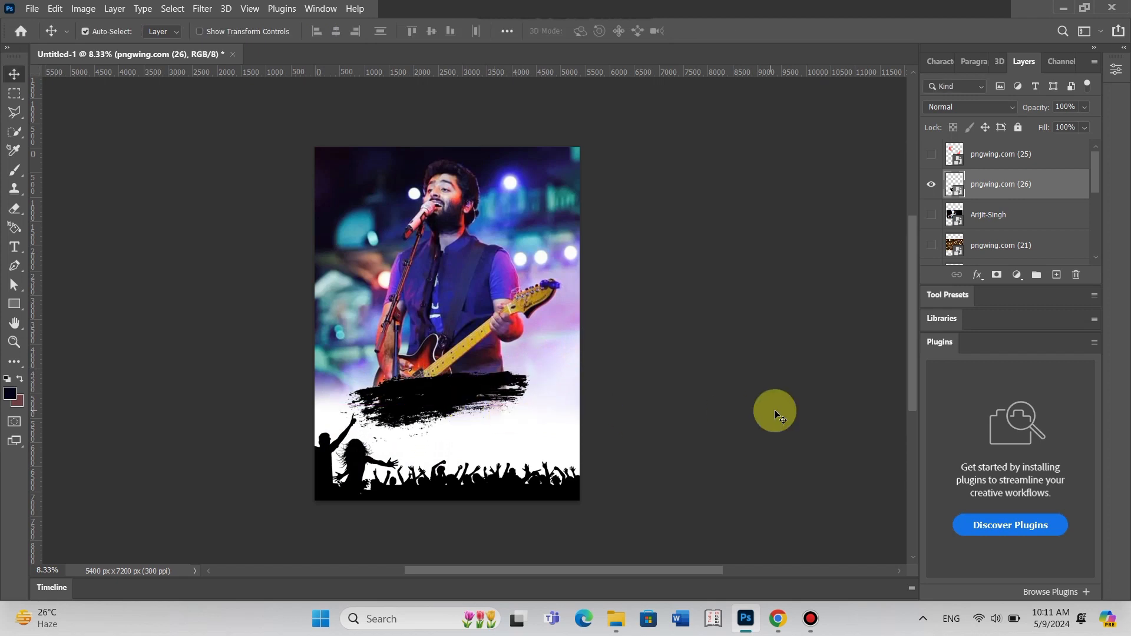
Nudge the black brush stroke slightly to the right below the guitar.
left_click(472, 435, "ctrl")
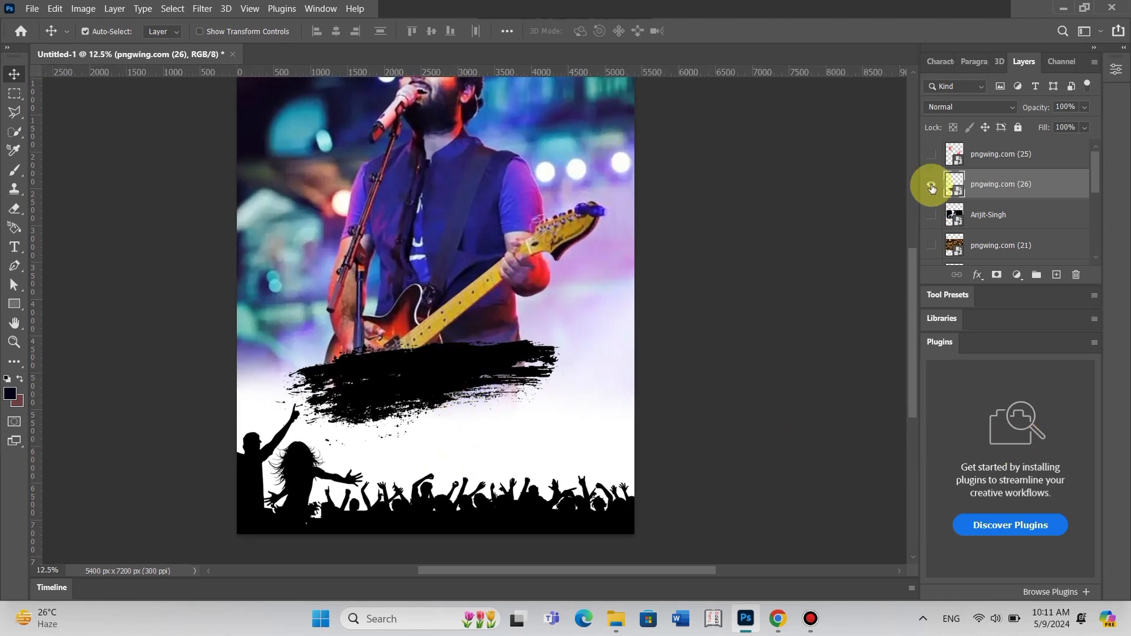
scroll(420, 421, "down", 2)
left_click_drag(475, 333, 479, 334)
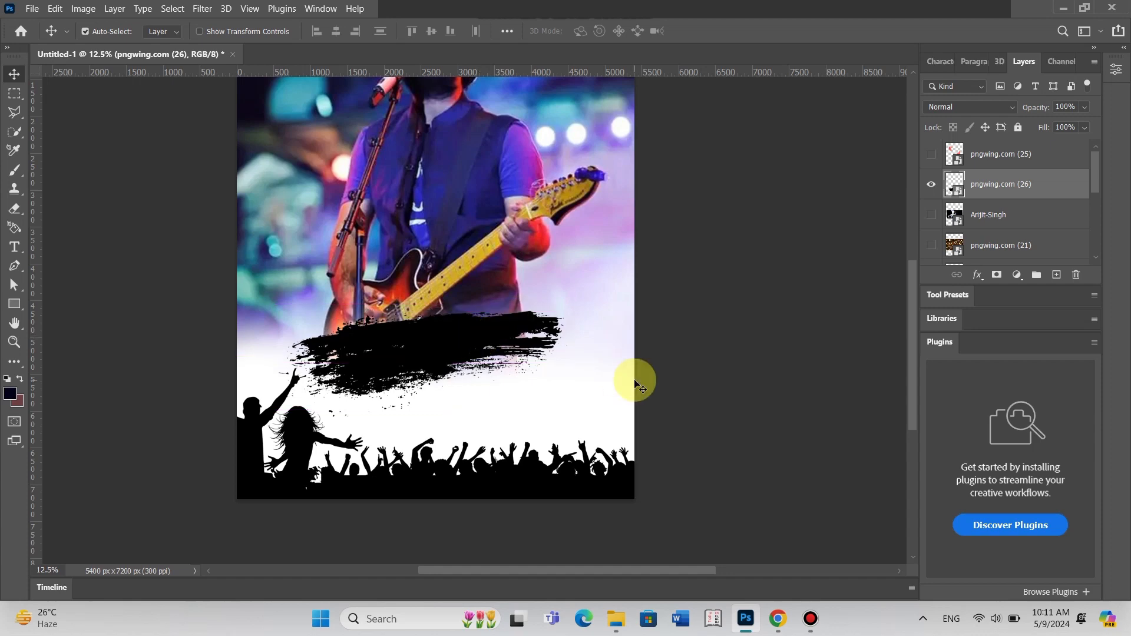
Examine the poster composition from the singer down to the brush stroke and crowd silhouette.
scroll(616, 401, "up", 5)
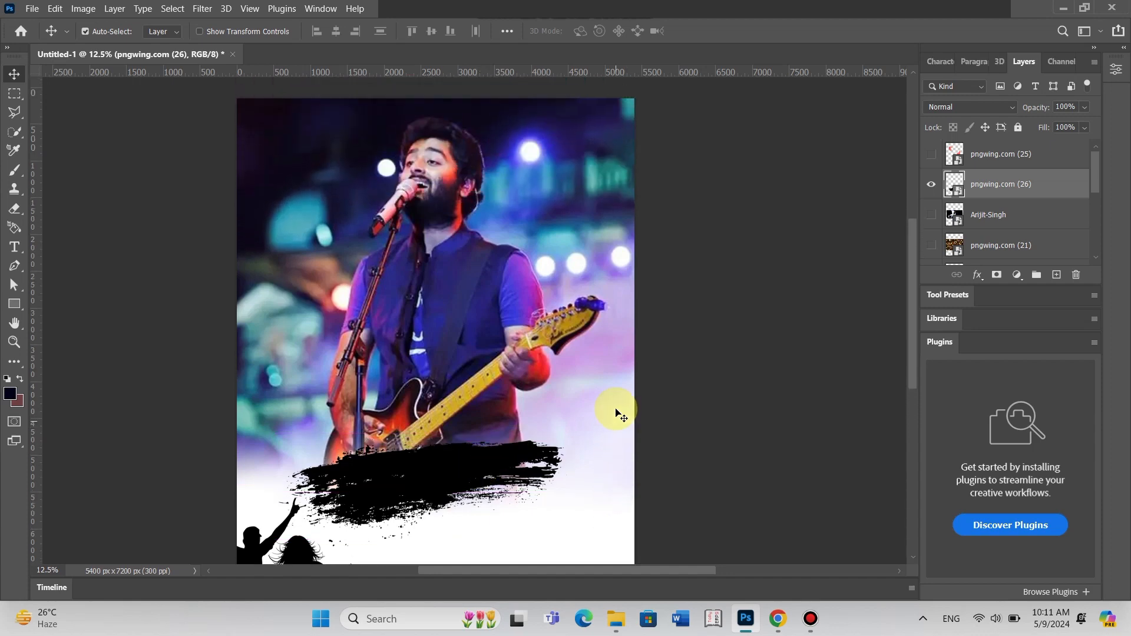
scroll(616, 413, "down", 9)
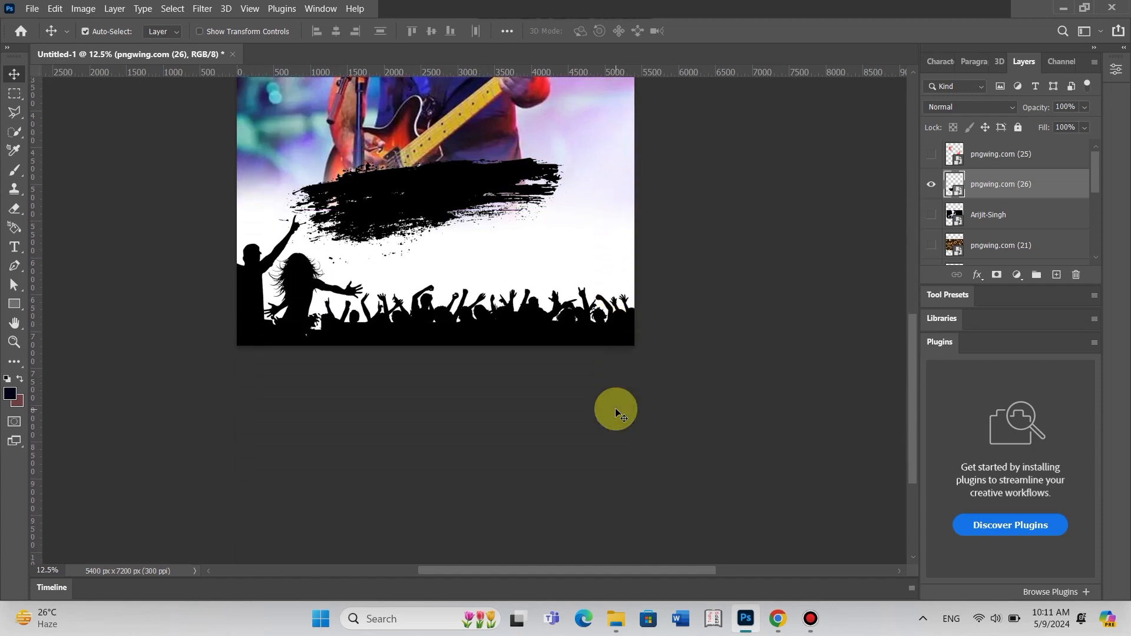
scroll(616, 412, "down", 3)
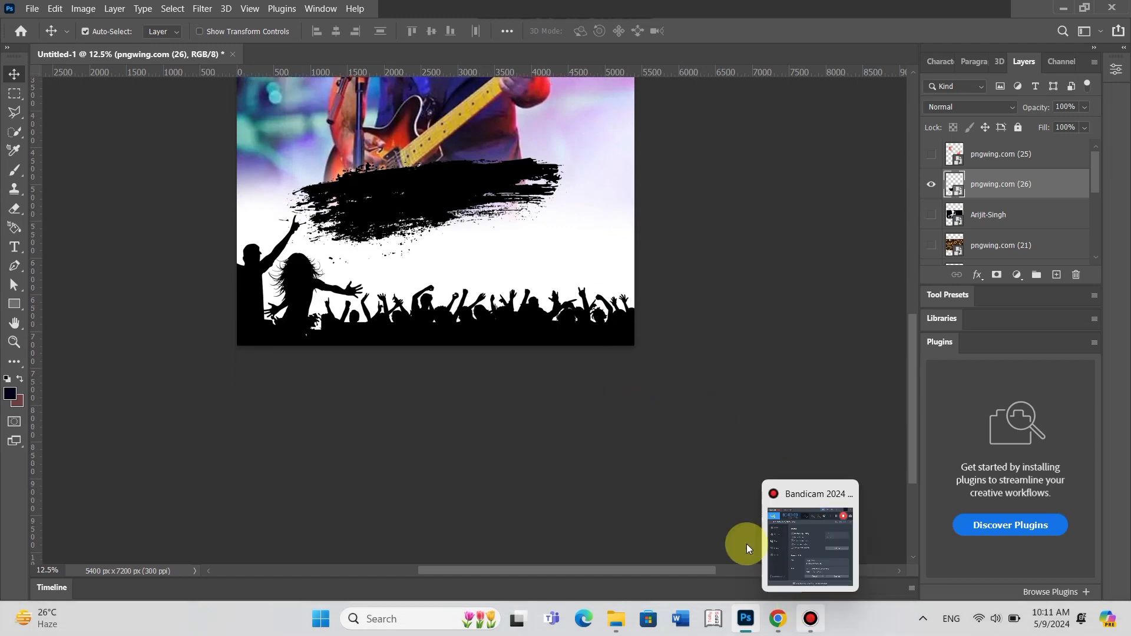
scroll(666, 281, "up", 12)
scroll(667, 281, "up", 4)
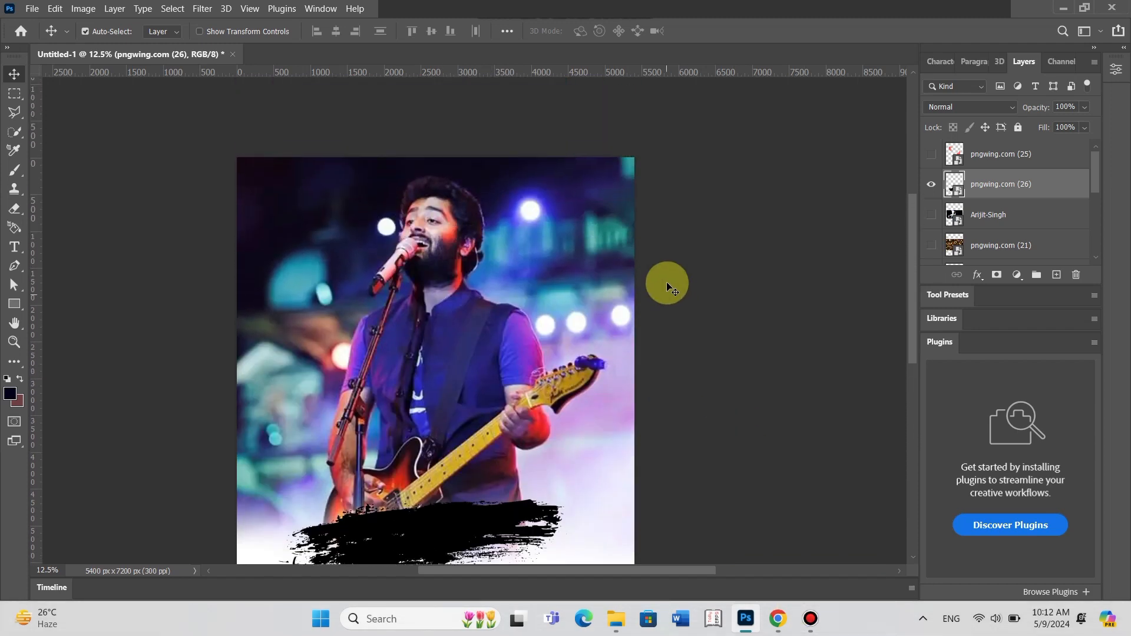
scroll(666, 281, "down", 4)
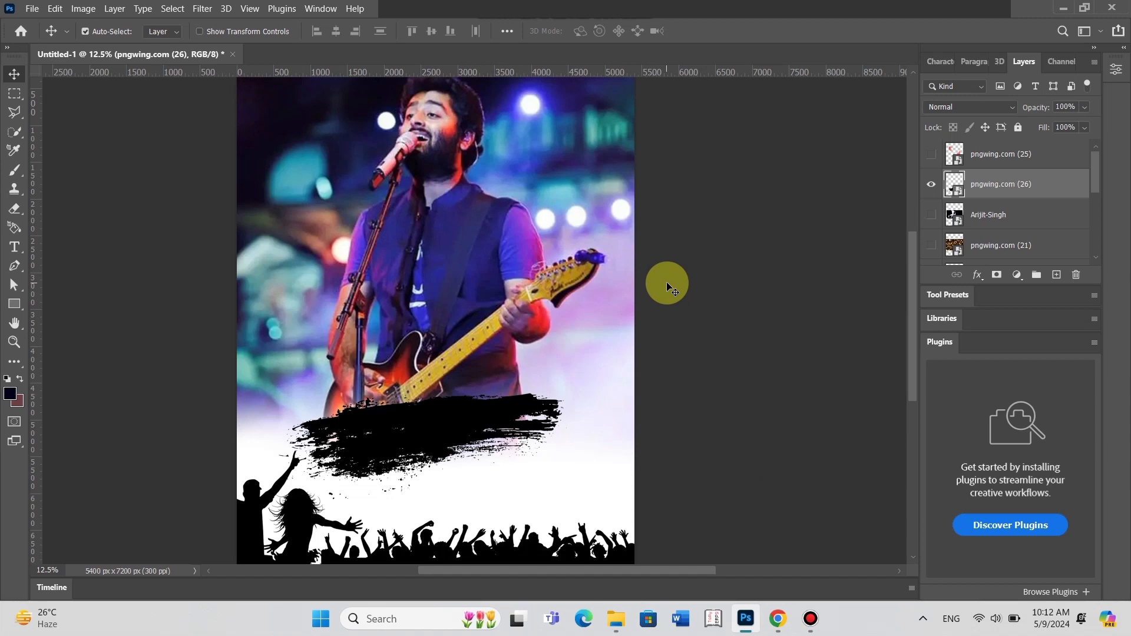
scroll(668, 287, "up", 1)
left_click(422, 235, "alt")
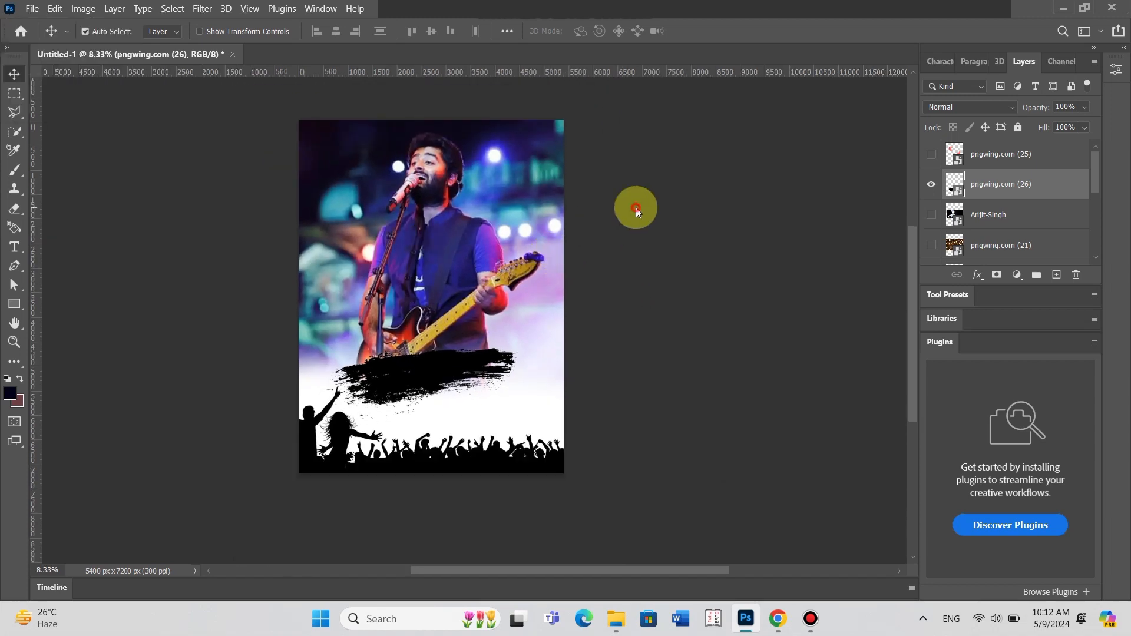
Show the bokeh lights layer pngwing.com (21) and move it down to cover the lower part of the poster.
scroll(935, 215, "down", 1)
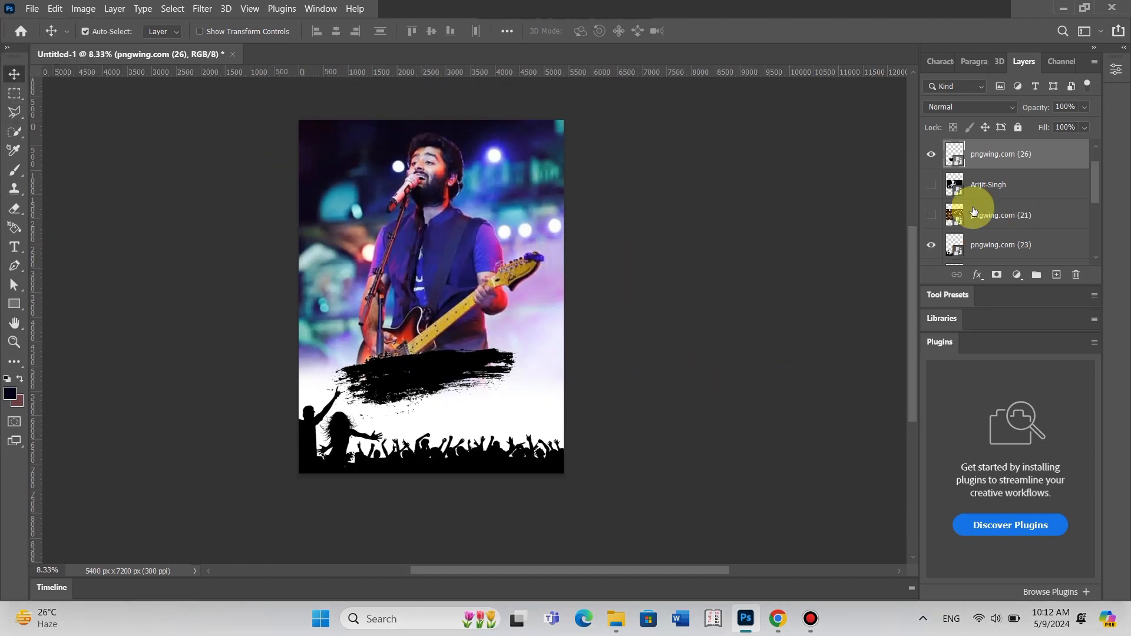
left_click(931, 215)
left_click_drag(458, 295, 454, 428)
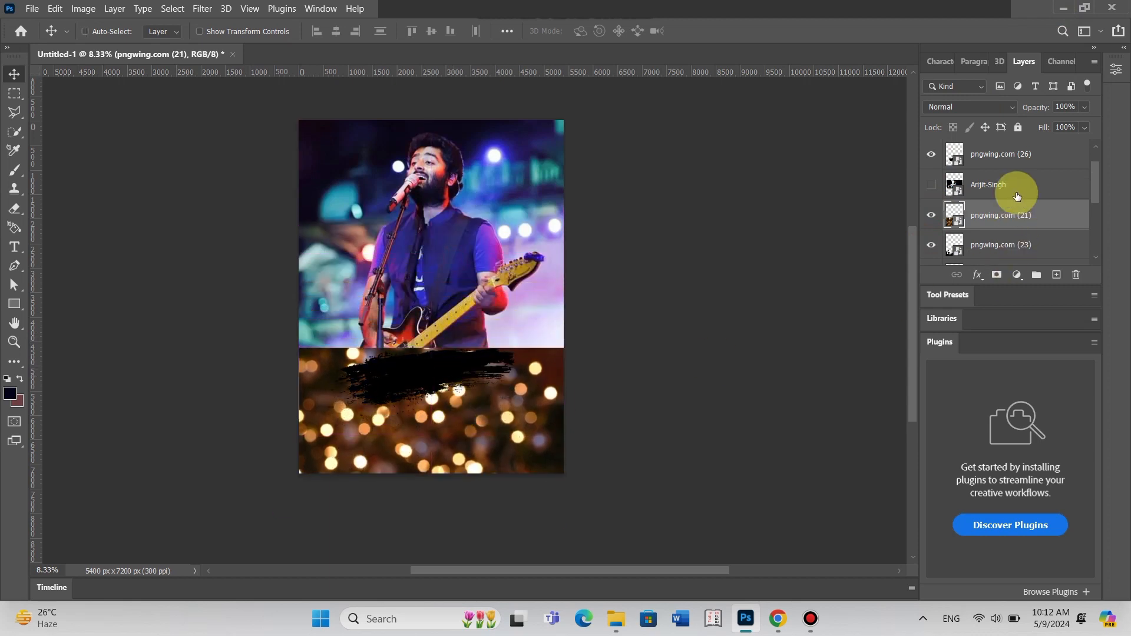
Send the bokeh lights layer backward in the stack until it sits below the spotlighting layer.
key("ctrl+[")
key("ctrl+[")
key("ctrl+[")
key("ctrl+[")
key("ctrl+[")
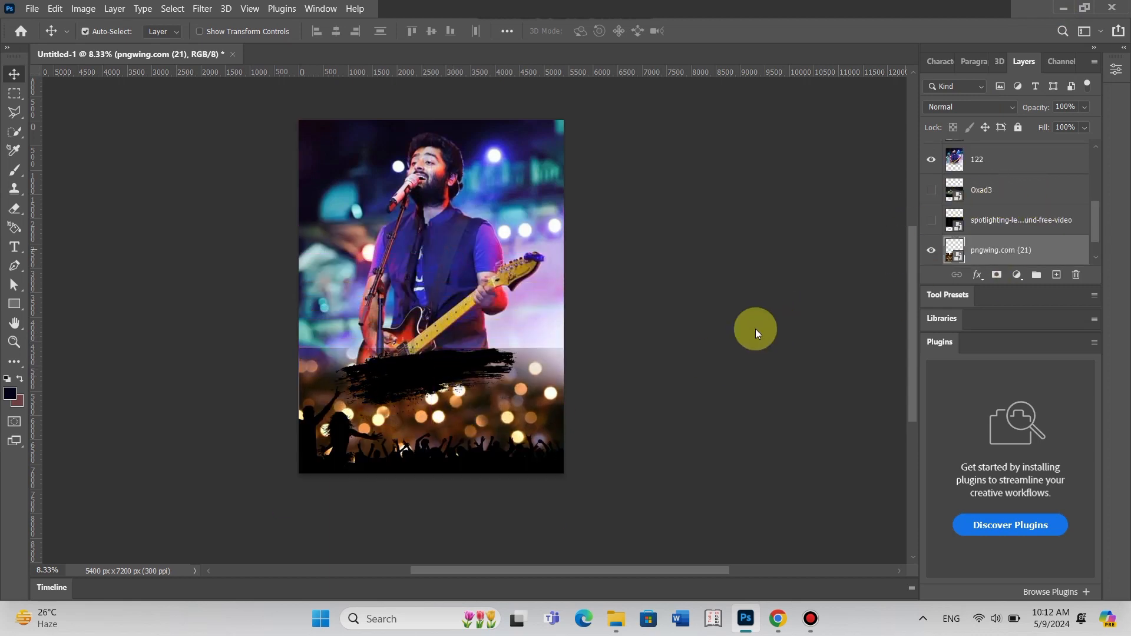
Move the bokeh lights layer up behind the singer photo's faded edge and set its blend mode to Exclusion.
left_click_drag(542, 380, 538, 345)
key("ctrl+z")
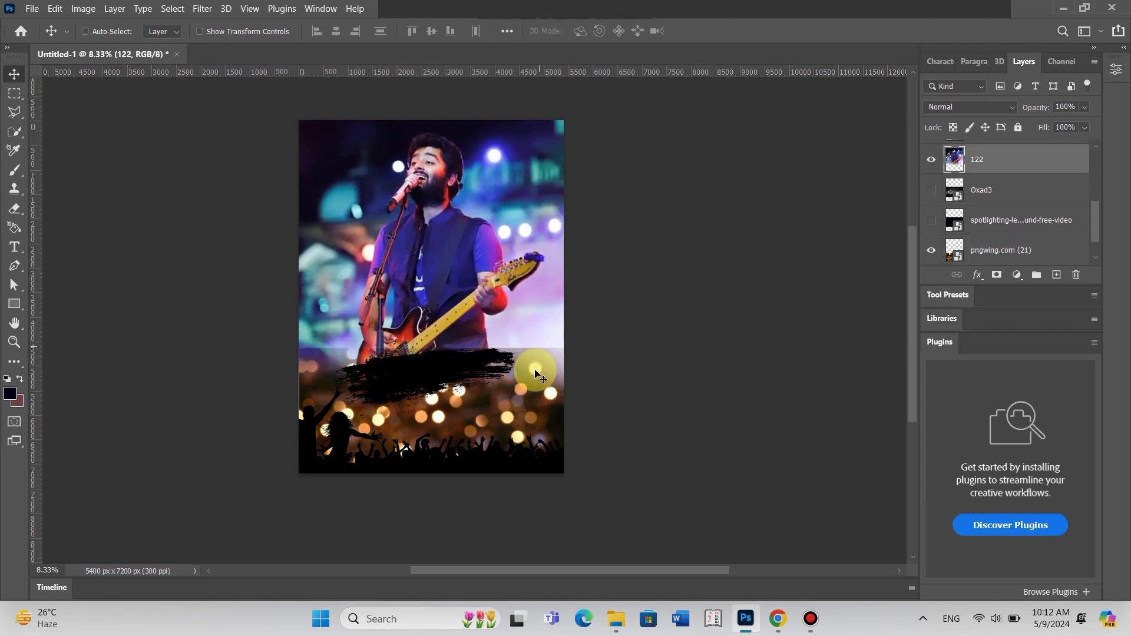
left_click(532, 402)
left_click_drag(532, 401, 518, 358)
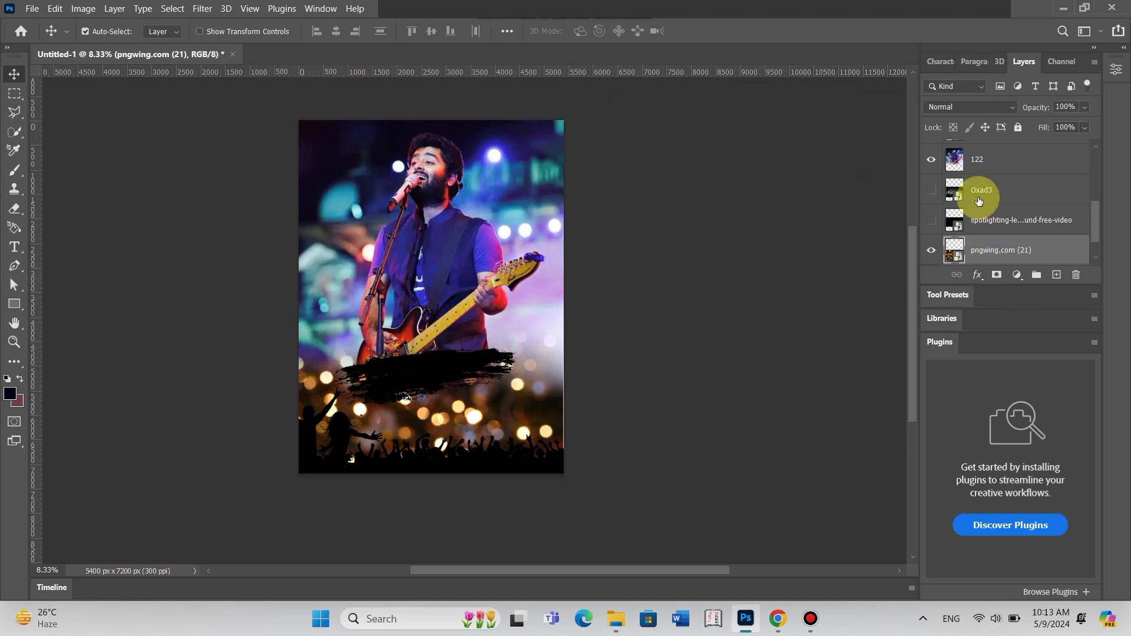
left_click(955, 106)
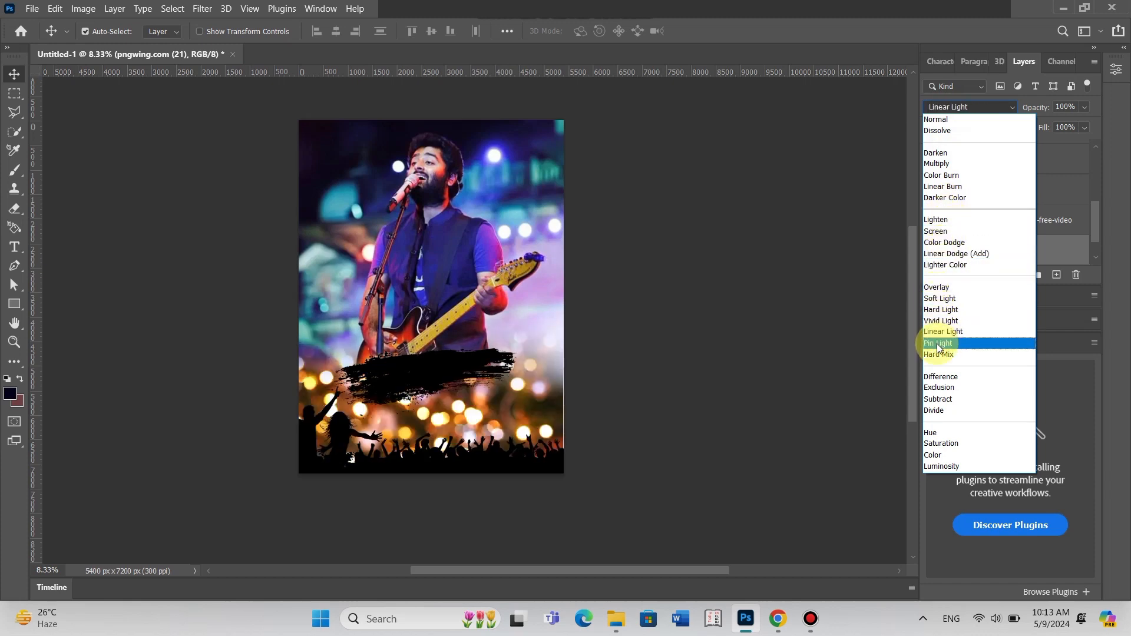
left_click(933, 388)
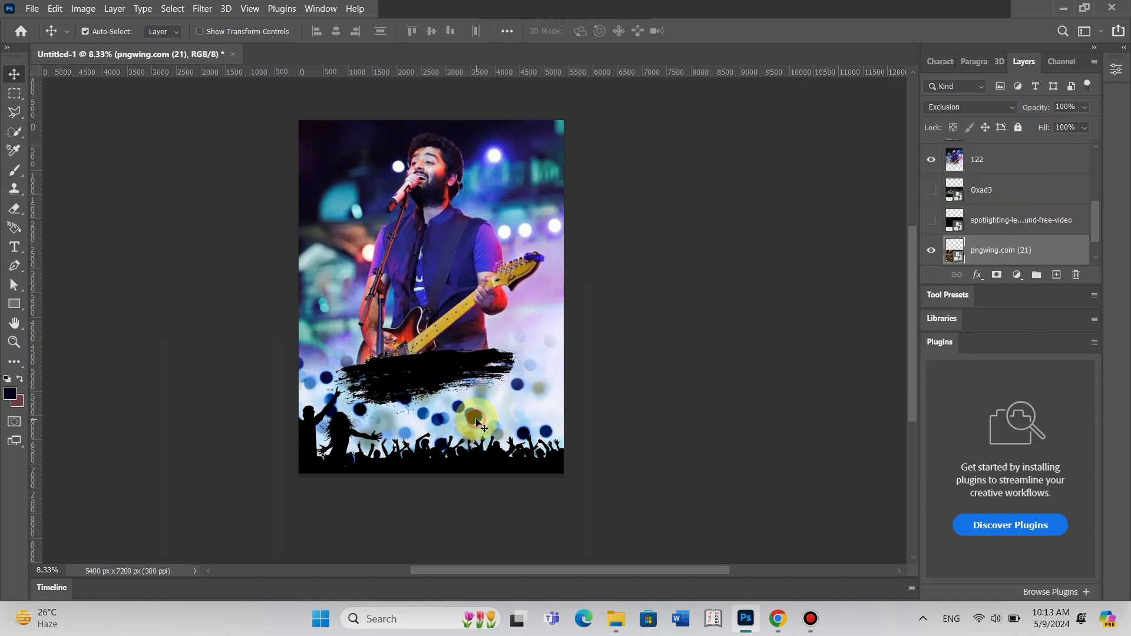
Scale the bokeh lights layer to about 148% with a -2.32° rotation, and shift the singer photo slightly down.
key("ctrl+t")
left_click_drag(566, 294, 643, 239)
left_click_drag(563, 373, 608, 309)
left_click_drag(759, 355, 739, 373)
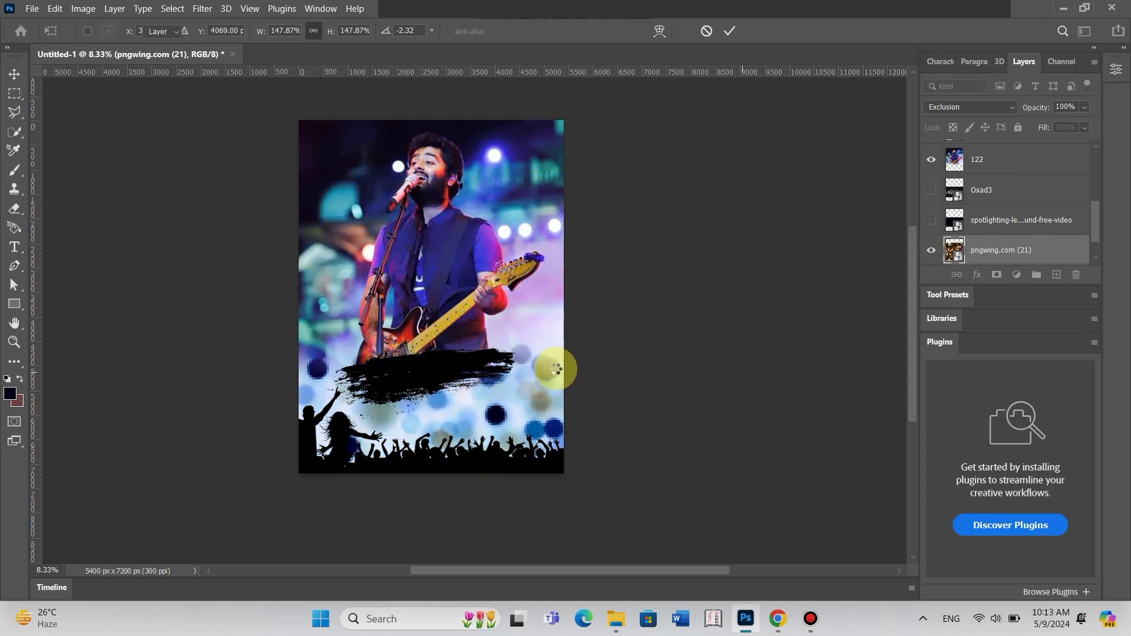
left_click_drag(556, 370, 554, 381)
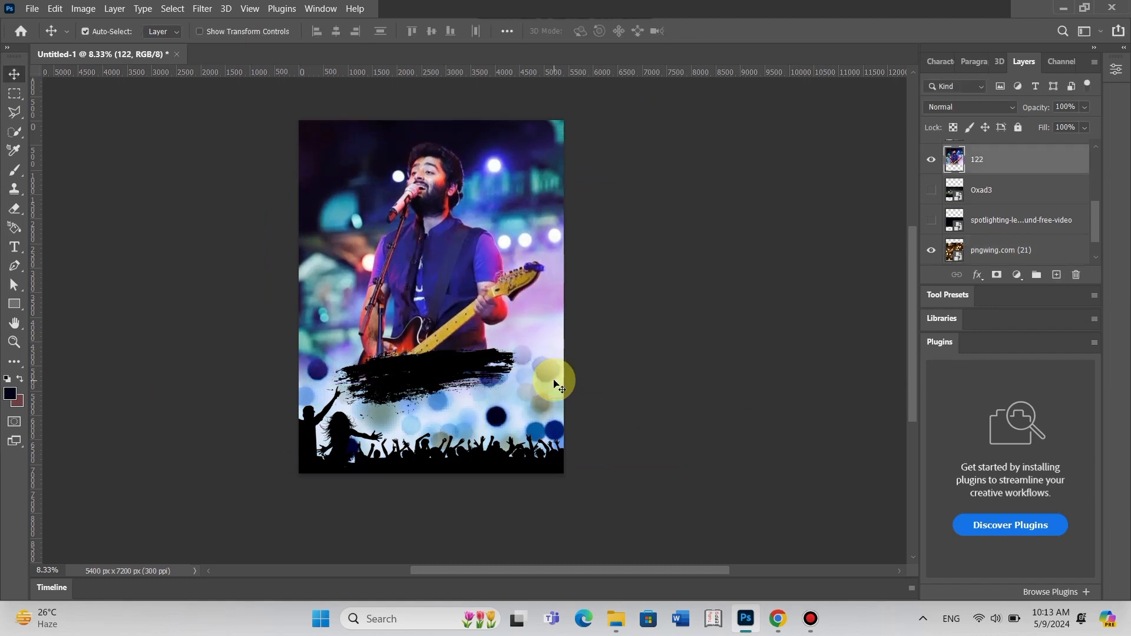
Add the horizontal text "Arijit Singh" over the black brush stroke.
left_click(387, 391)
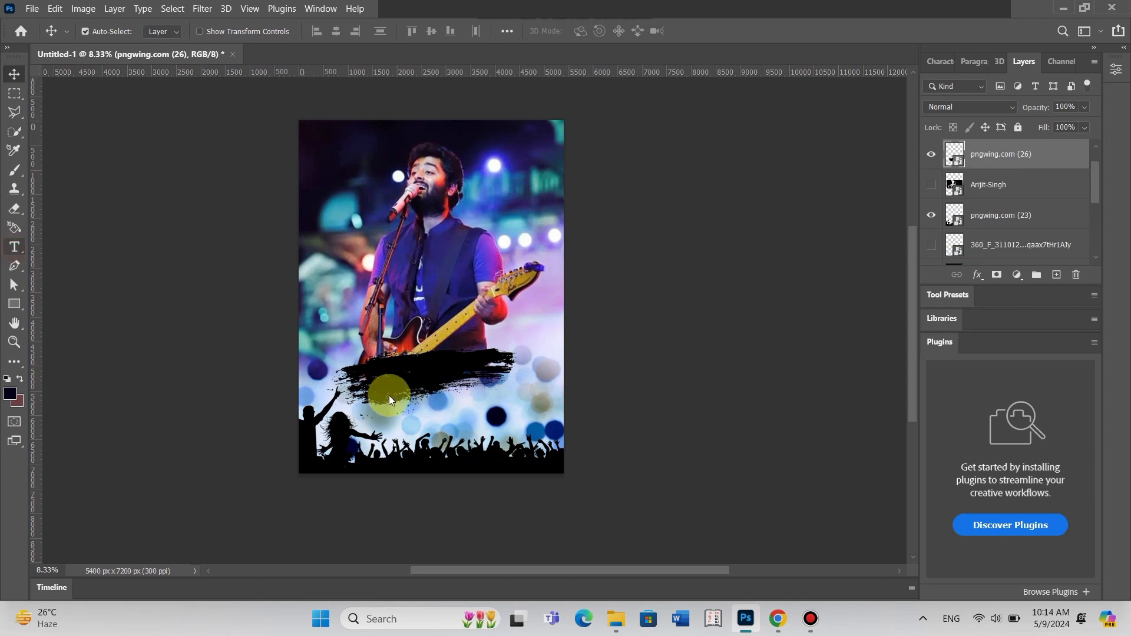
key("t")
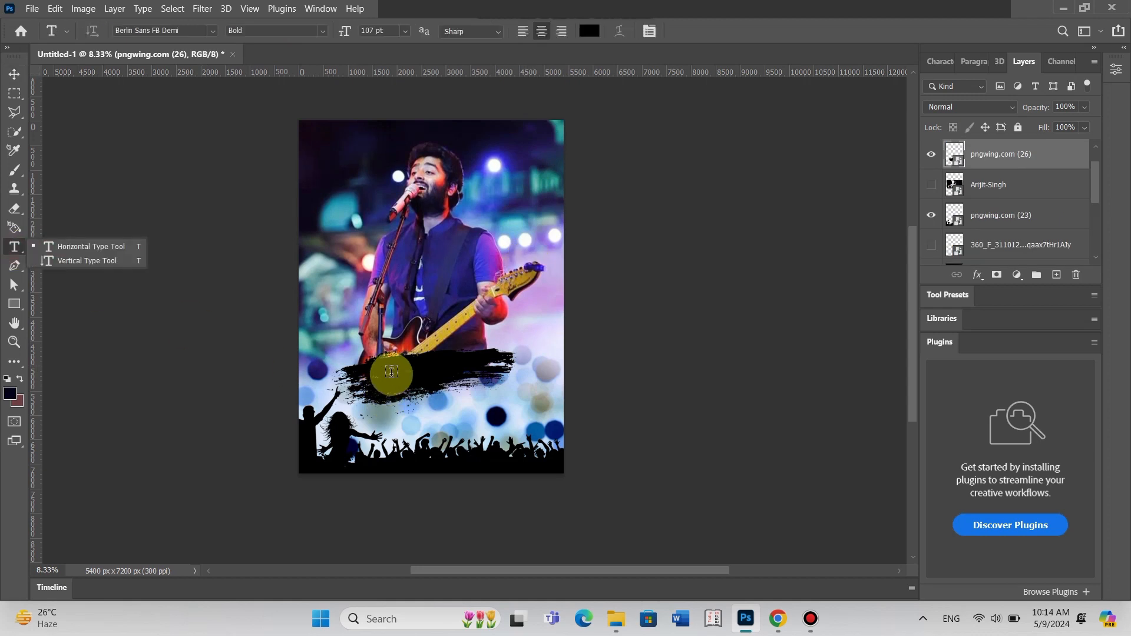
left_click(377, 372)
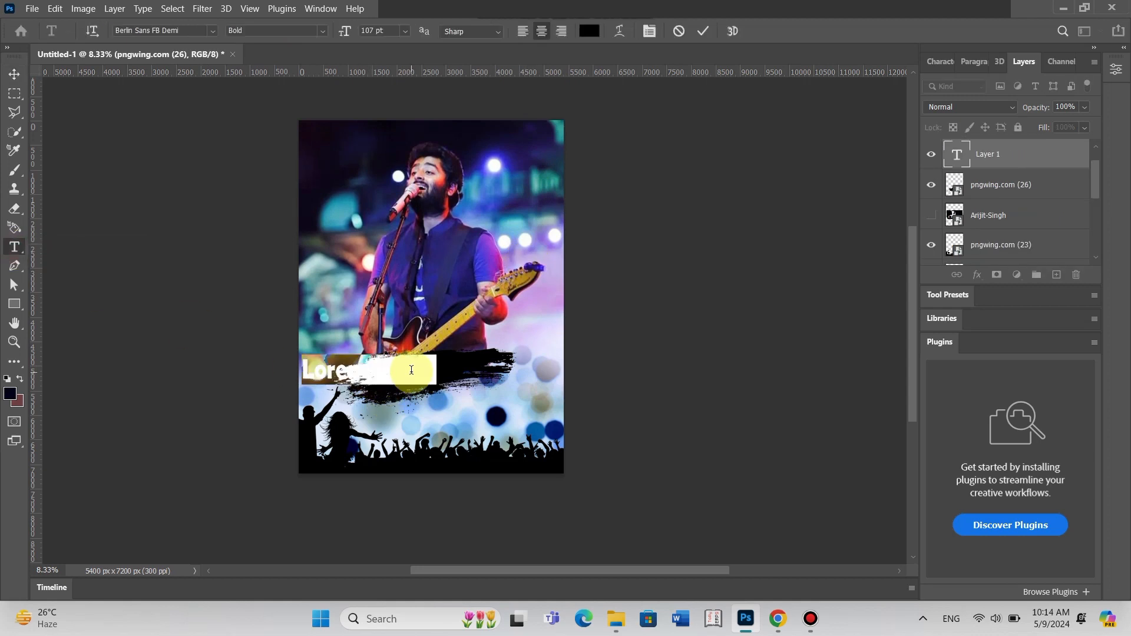
key("BackSpace")
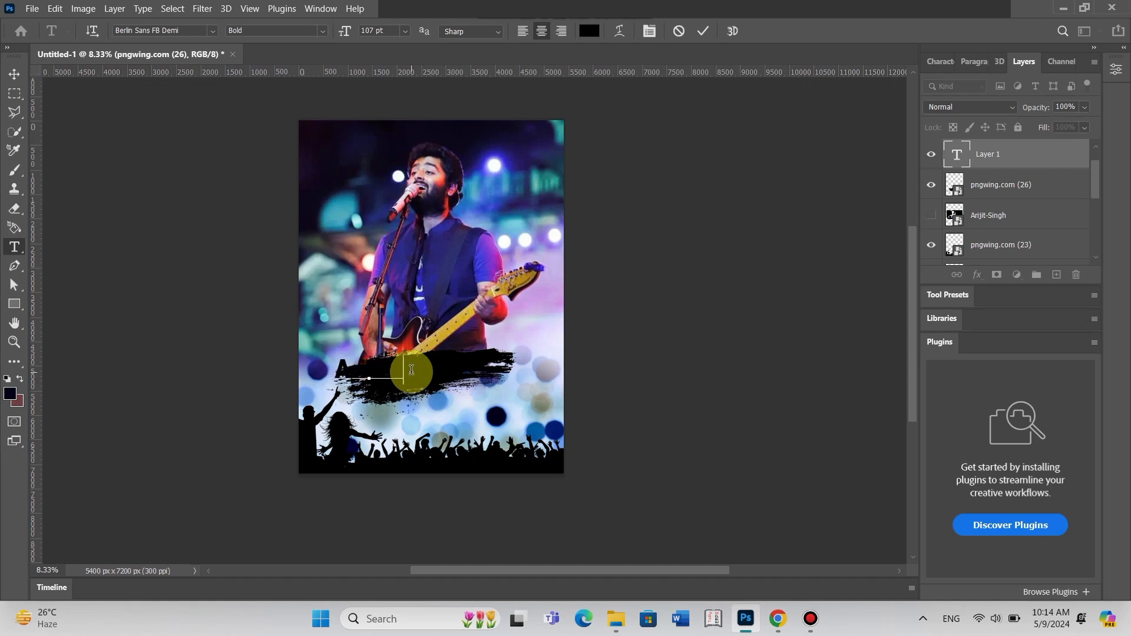
Recolor the whole "Arijit Singh" title text to orange-yellow, hex ffb500.
key("ctrl+a")
left_click(597, 32)
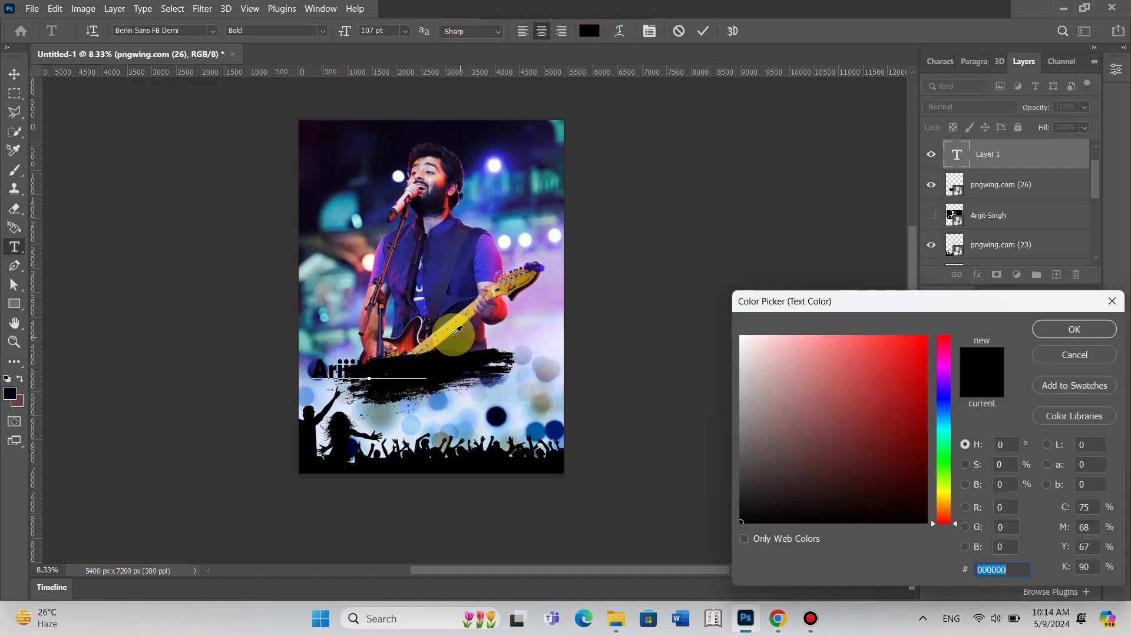
left_click(450, 328)
left_click_drag(840, 373, 1110, 285)
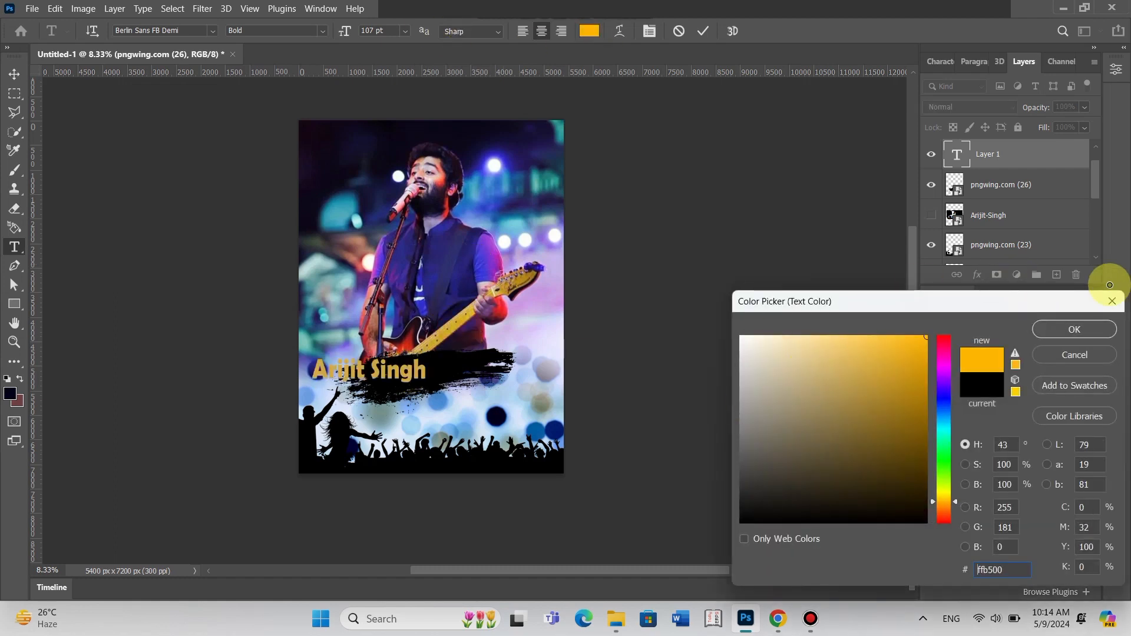
left_click(1079, 331)
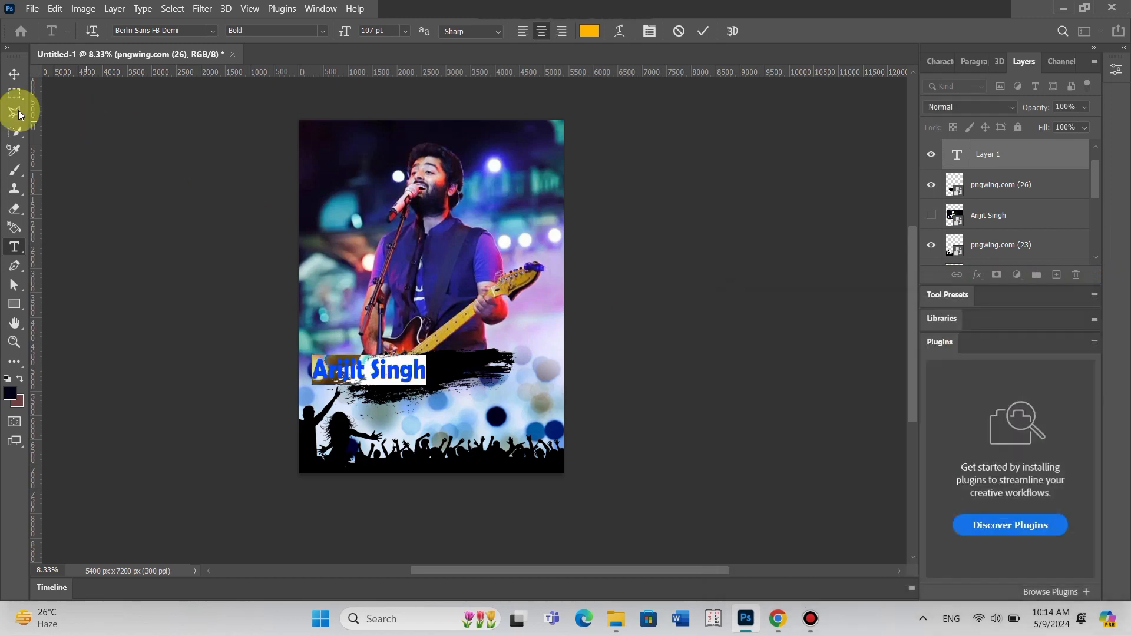
Set the title's font size to 104 pt and vertical scale to 103%, and center it over the black brush stroke.
left_click(386, 31)
scroll(385, 31, "down", 3)
left_click(954, 63)
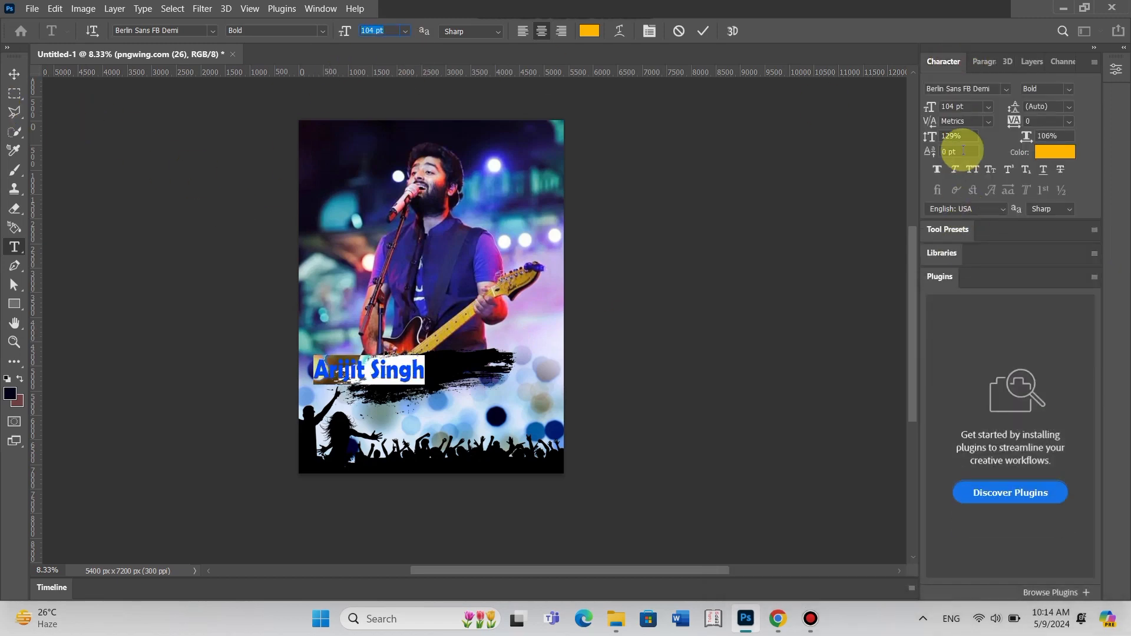
scroll(967, 132, "down", 17)
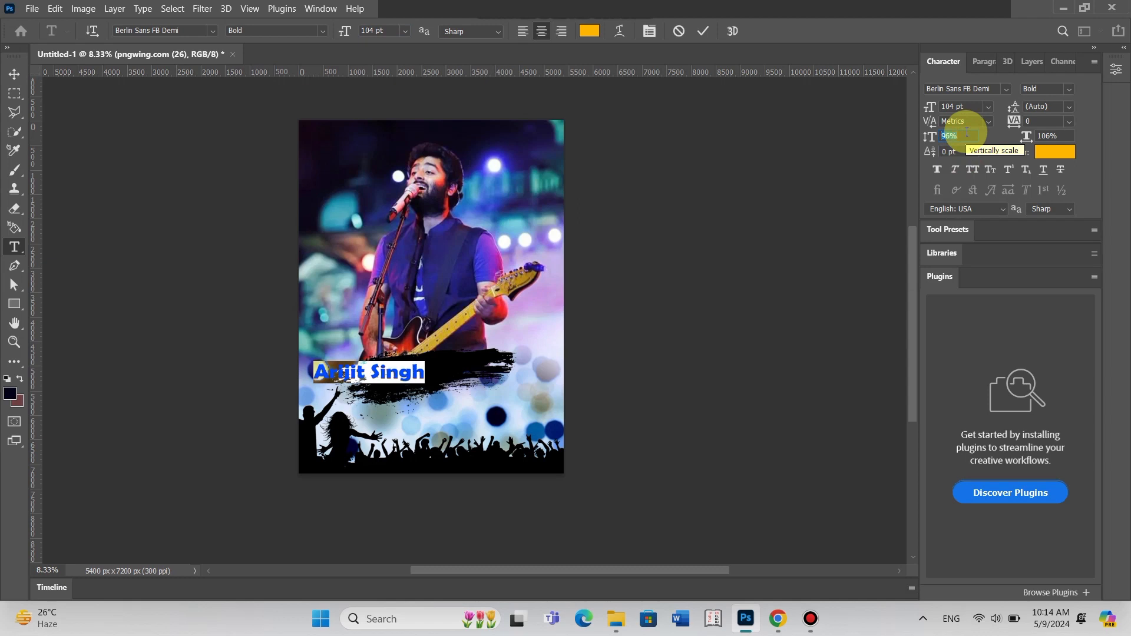
scroll(967, 132, "up", 7)
left_click(14, 74)
left_click_drag(411, 374, 503, 362)
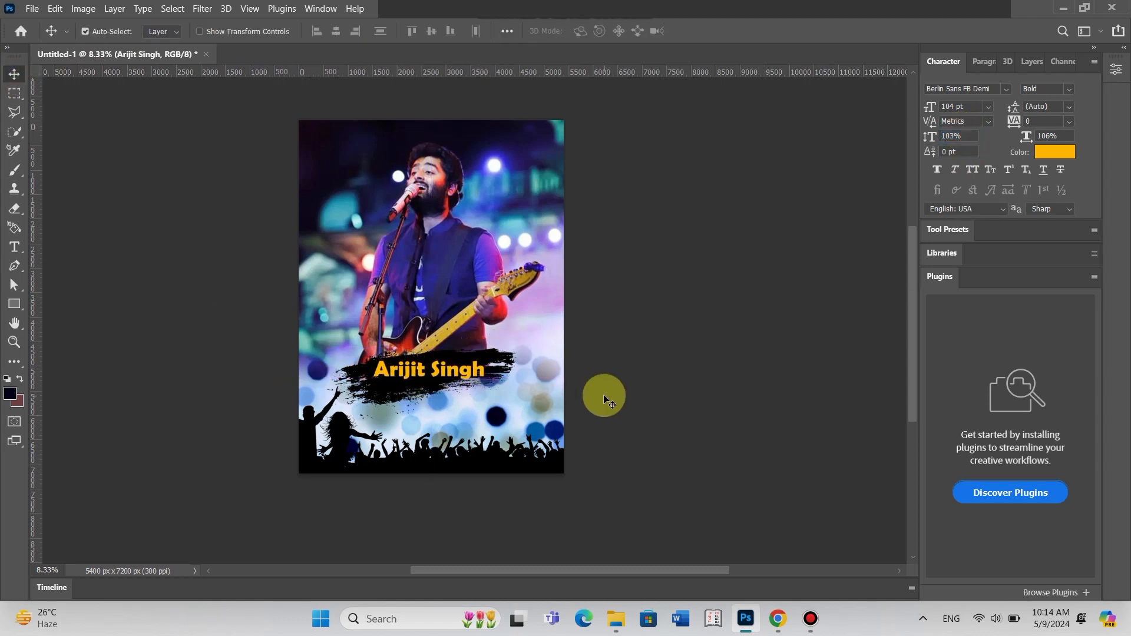
Rotate the "Arijit Singh" title by about -8° to follow the slant of the brush stroke.
key("ctrl")
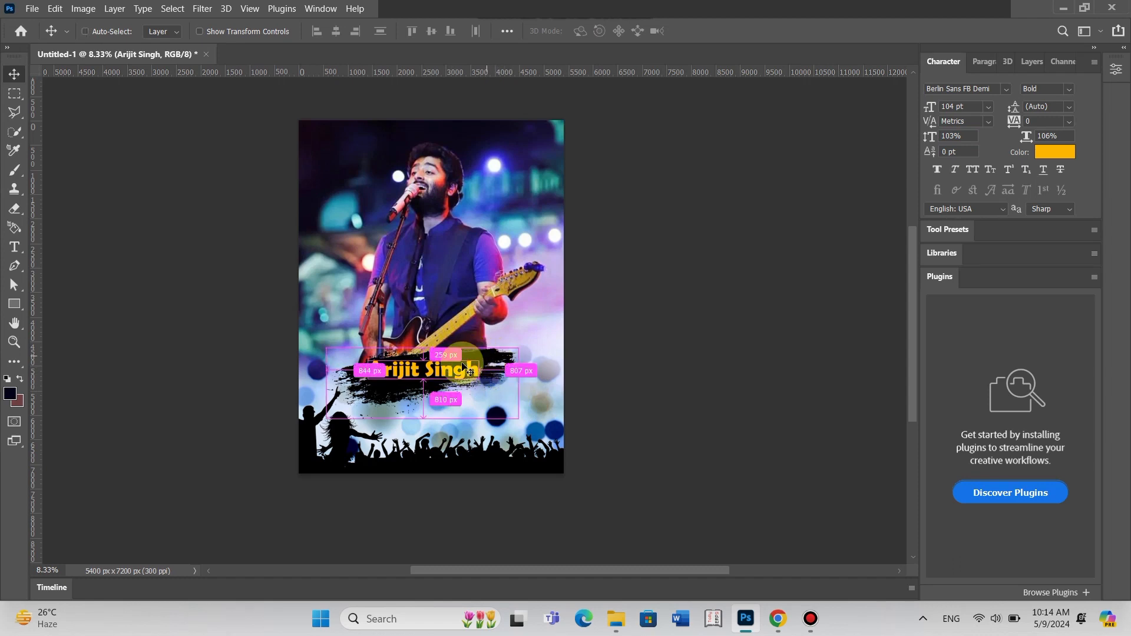
key("ctrl+t")
left_click_drag(497, 378, 514, 388)
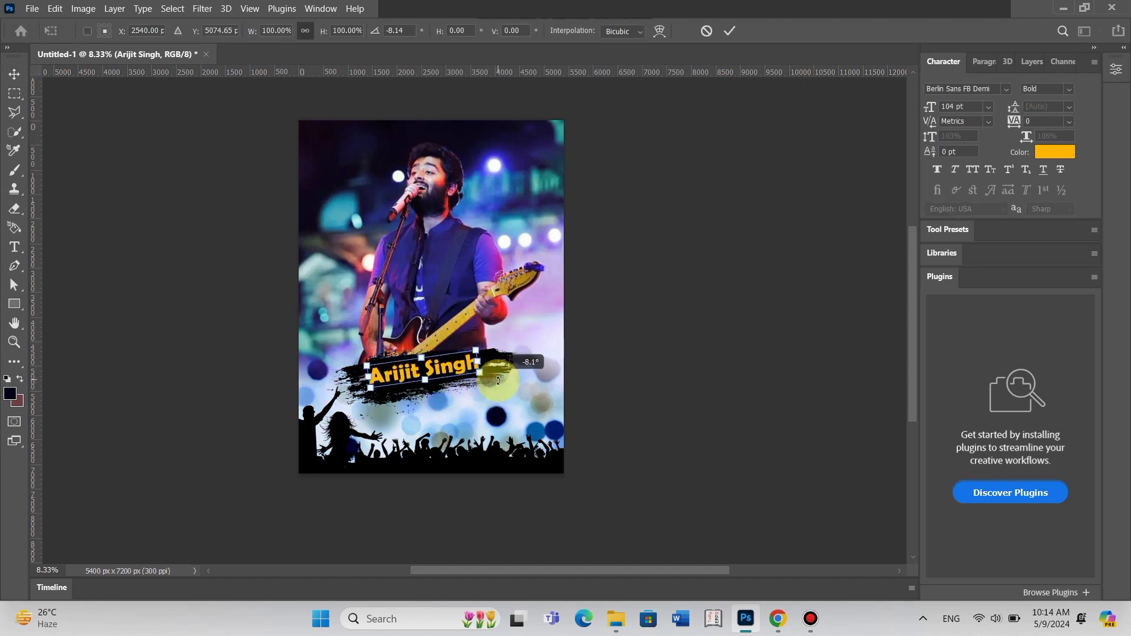
key("Return")
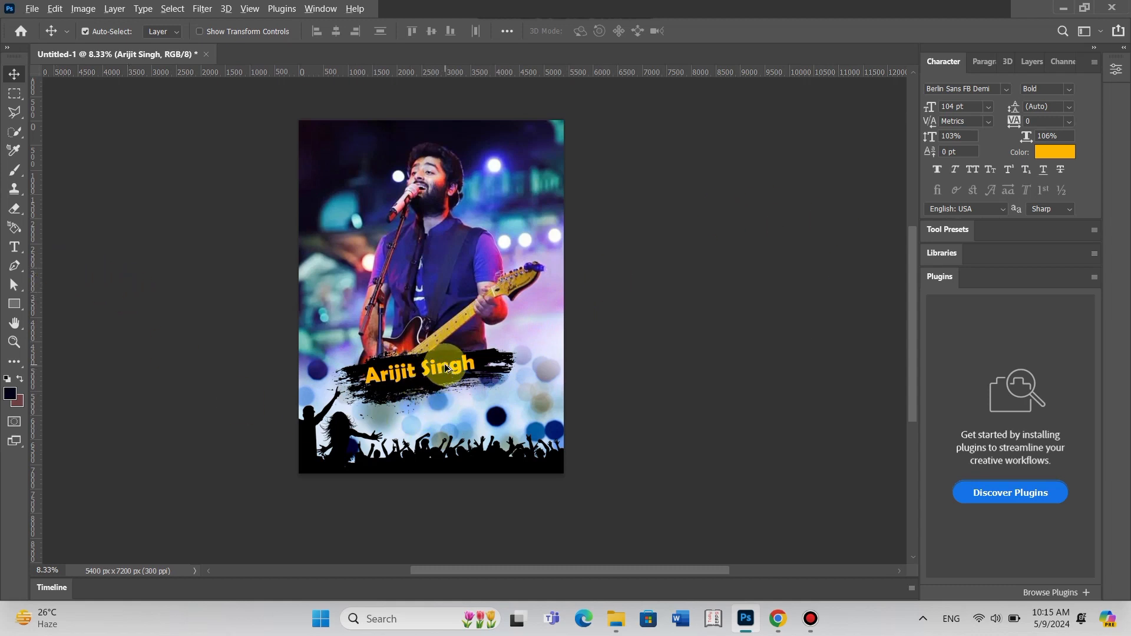
Duplicate the title just below the original and replace the copy's text with "Live Show".
left_click_drag(446, 367, 448, 393)
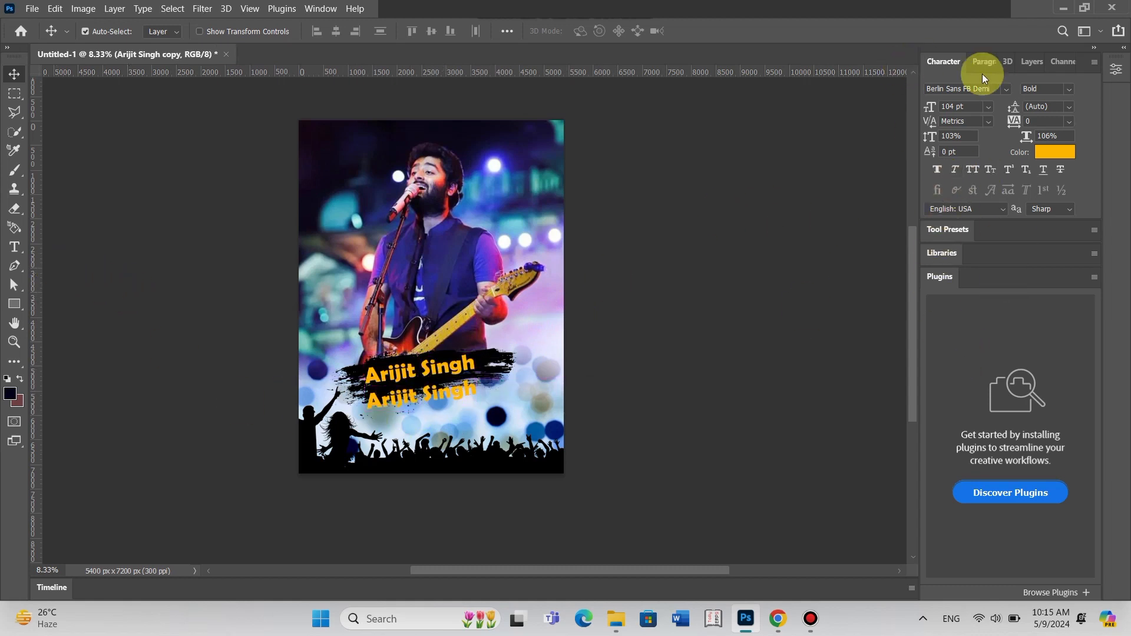
left_click(1030, 62)
double_click(955, 156)
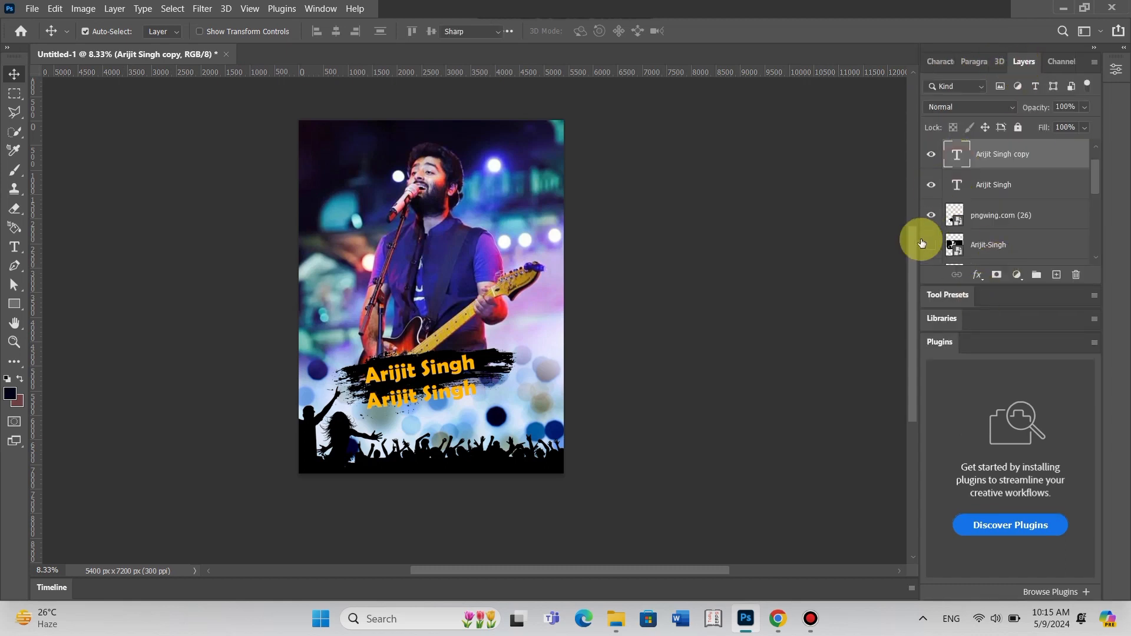
left_click(791, 243)
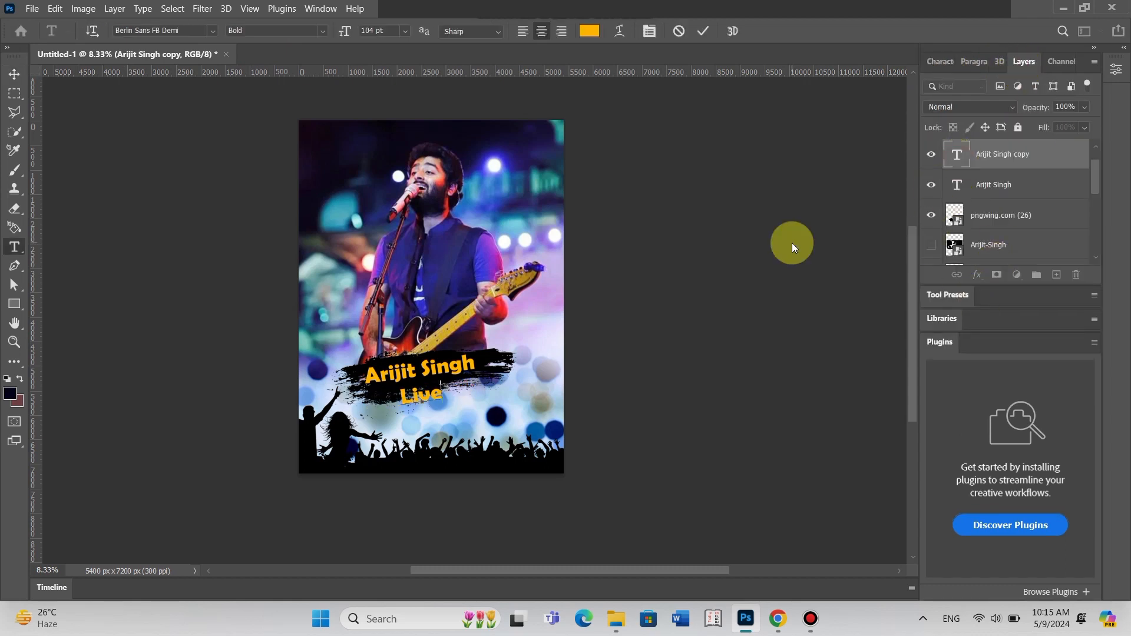
type("Live Sho")
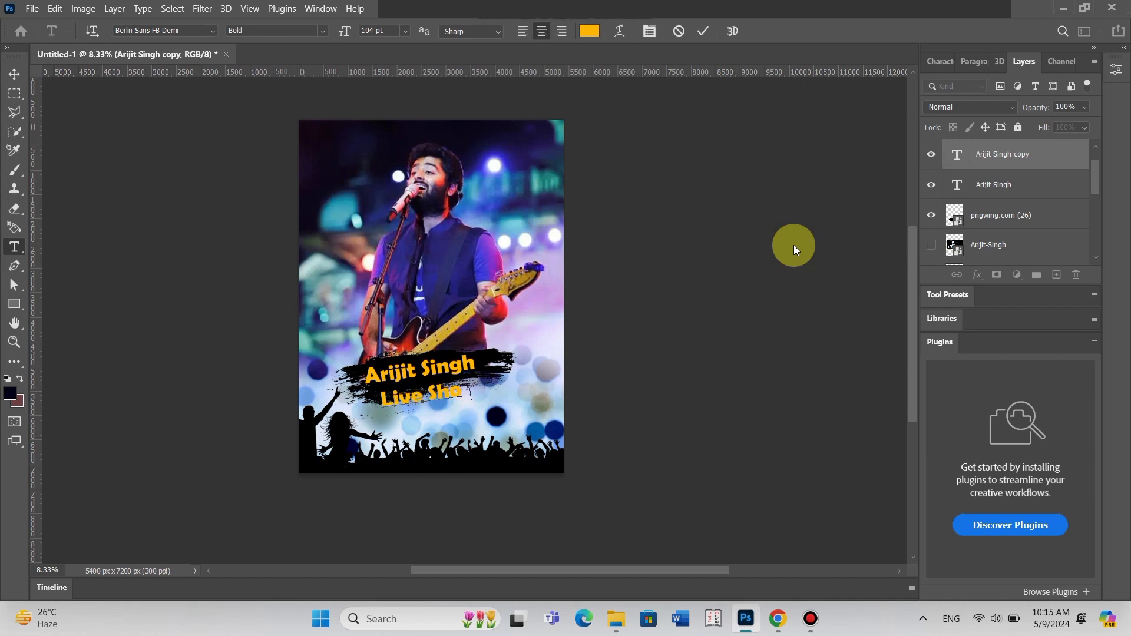
type("w")
Set the "Live Show" text to 178 pt in the Rage Italic font.
key("ctrl+a")
left_click(375, 30)
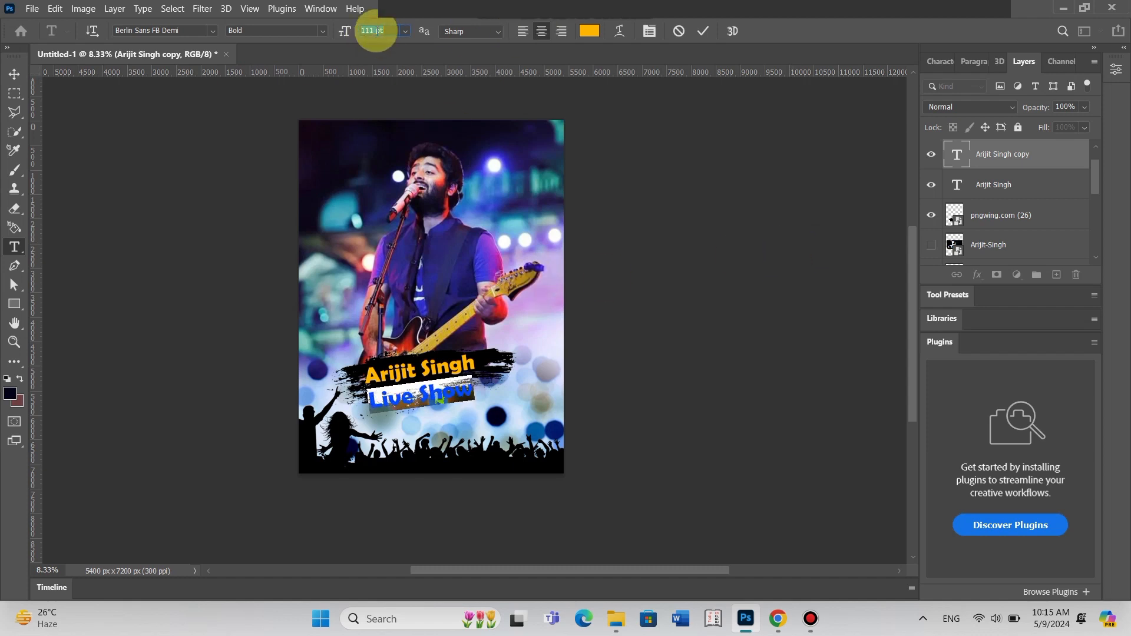
scroll(375, 30, "up", 20)
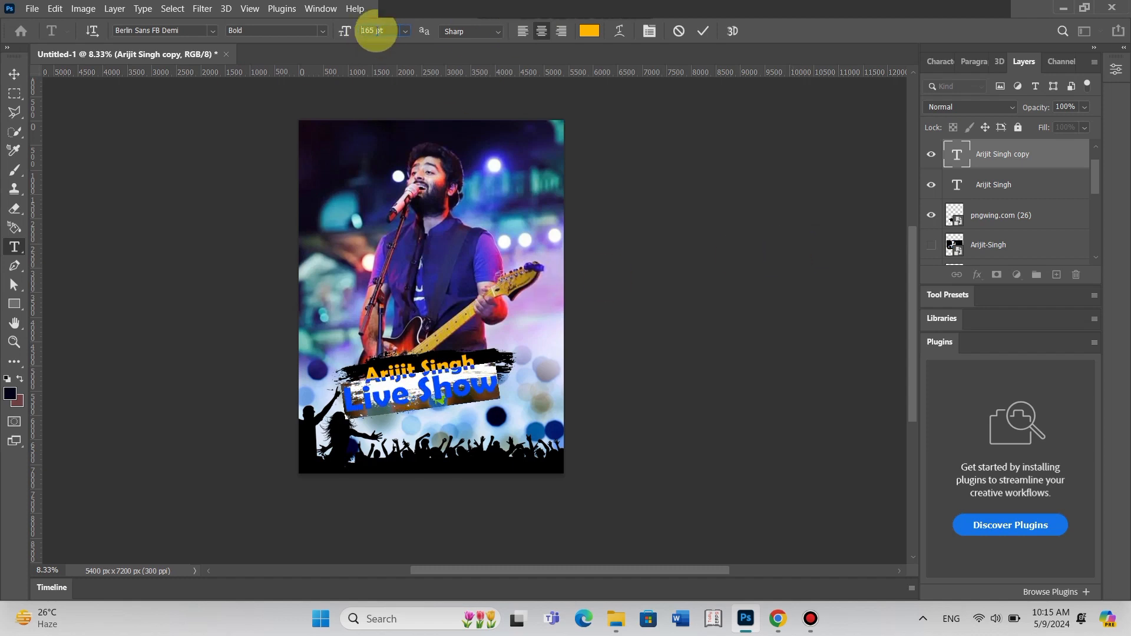
scroll(374, 31, "up", 13)
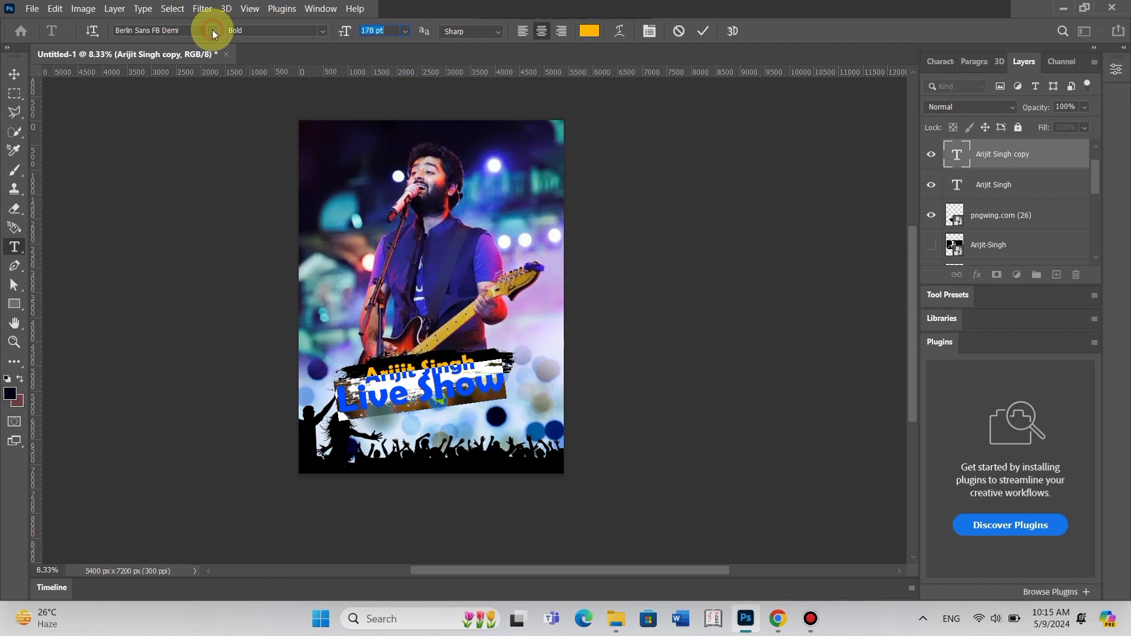
left_click(212, 30)
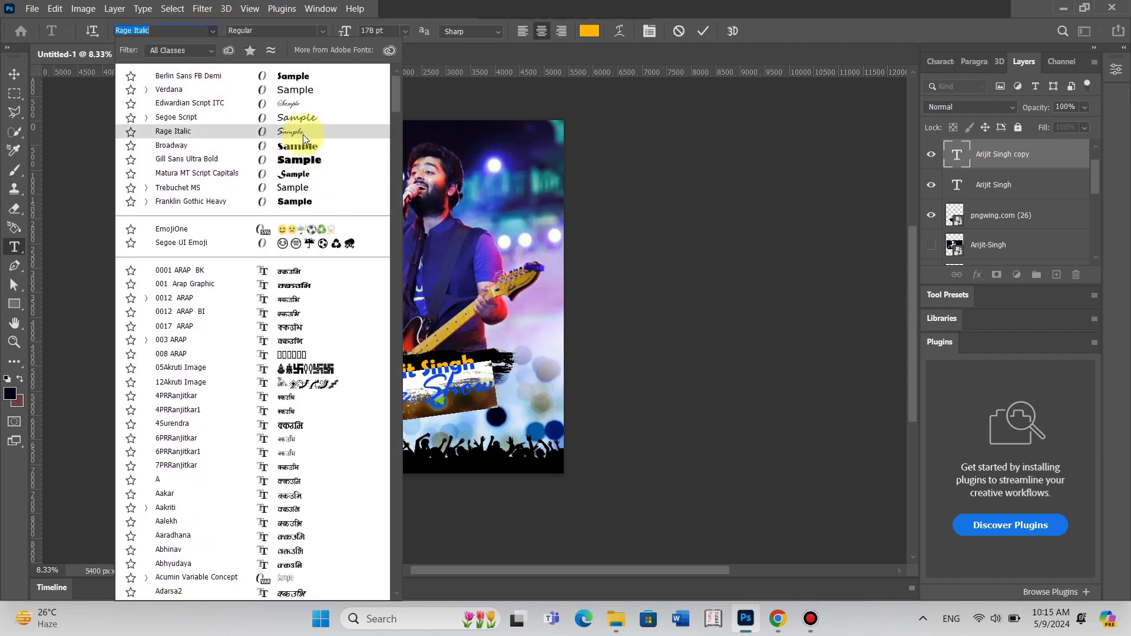
left_click(303, 134)
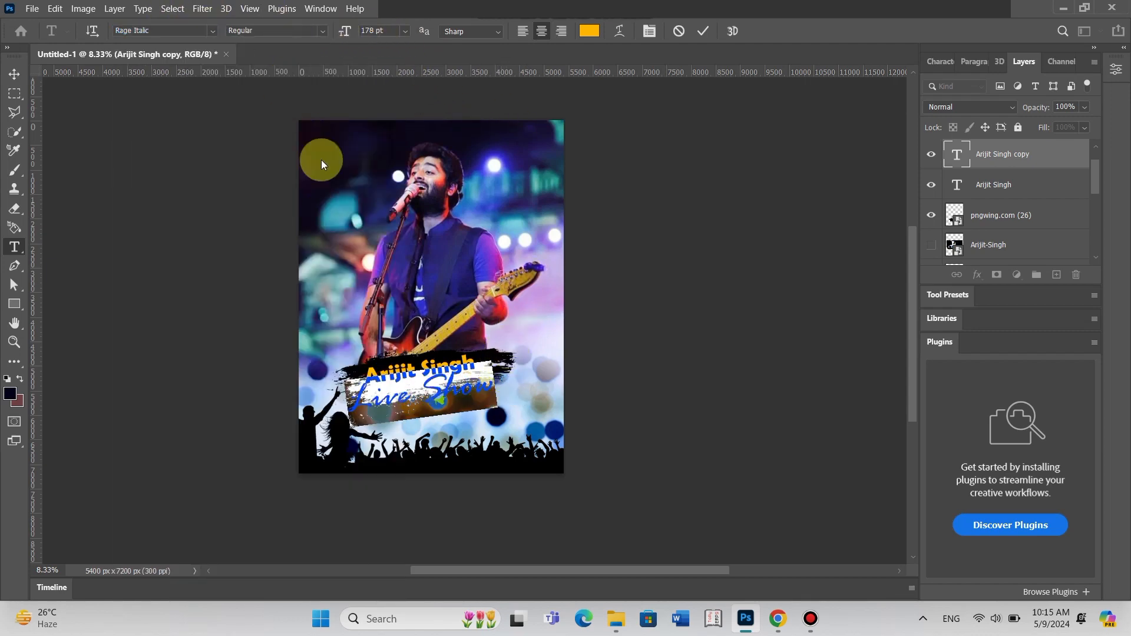
Change the "Live Show" text color to pure red, hex ff0000.
left_click(587, 33)
left_click(943, 396)
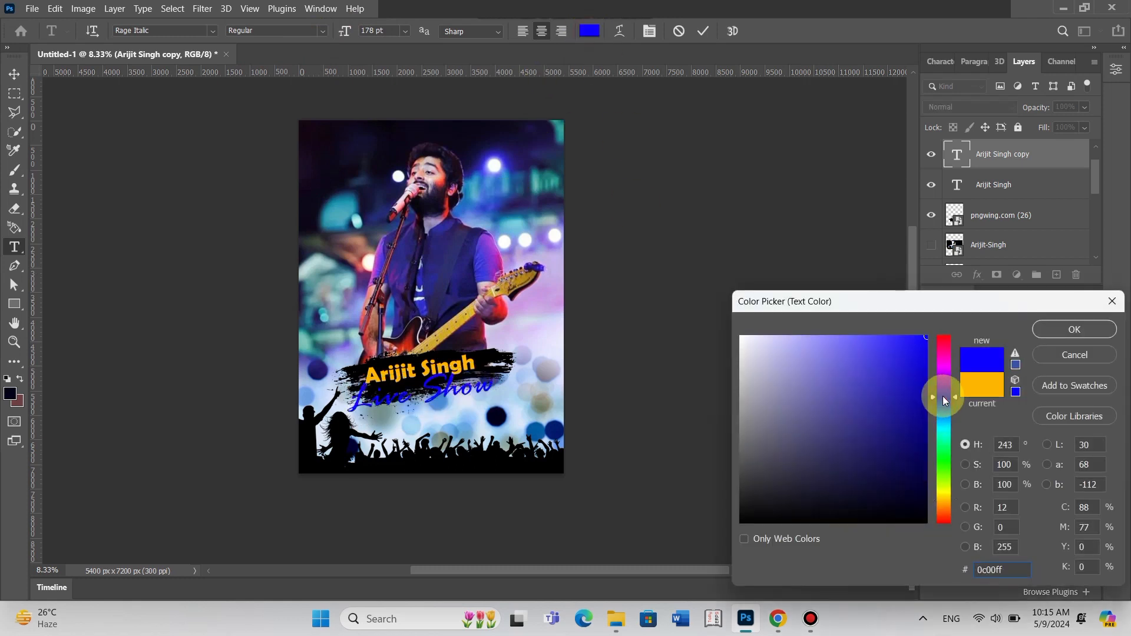
left_click_drag(943, 396, 944, 517)
left_click_drag(948, 360, 945, 301)
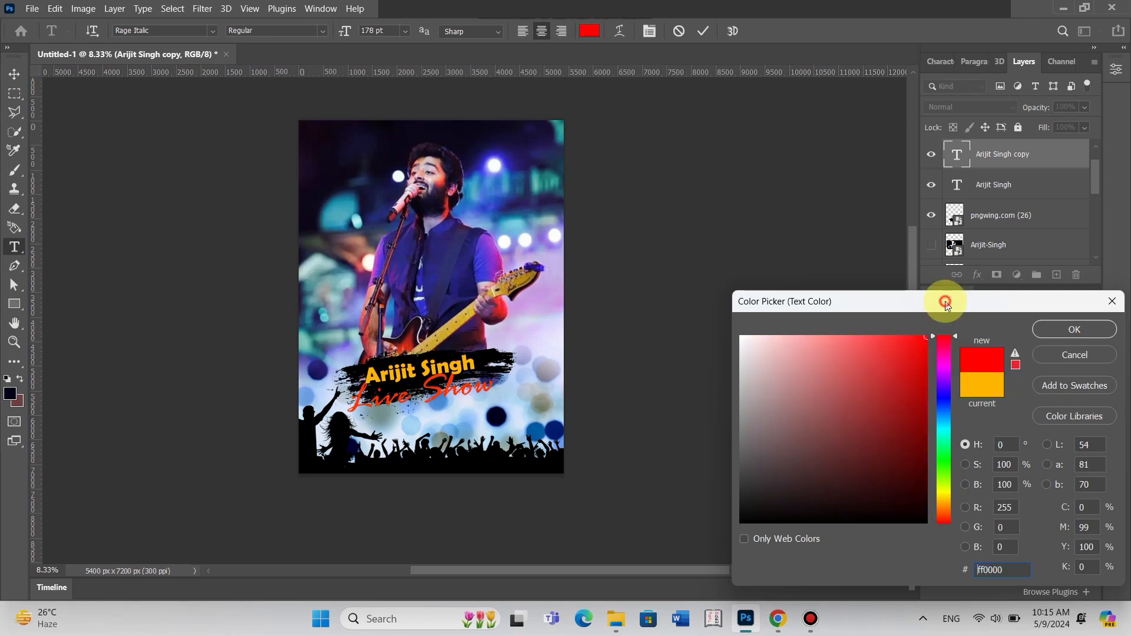
left_click(1067, 333)
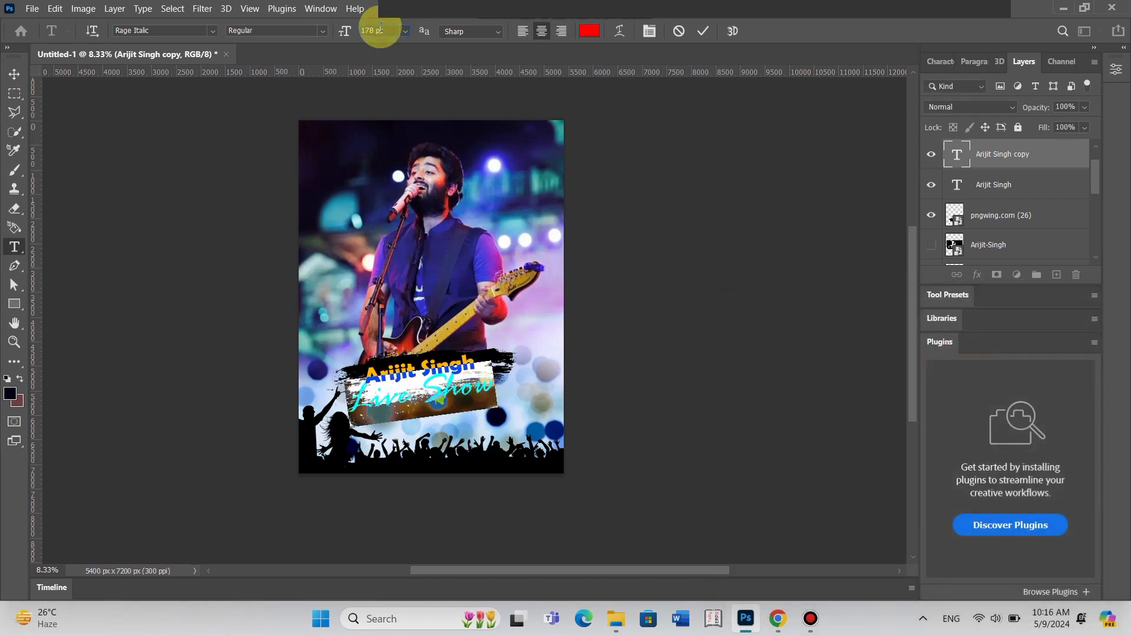
Enlarge the "Live Show" text to slightly over 218 pt and shift it right and slightly down beneath the title.
scroll(380, 30, "up", 20)
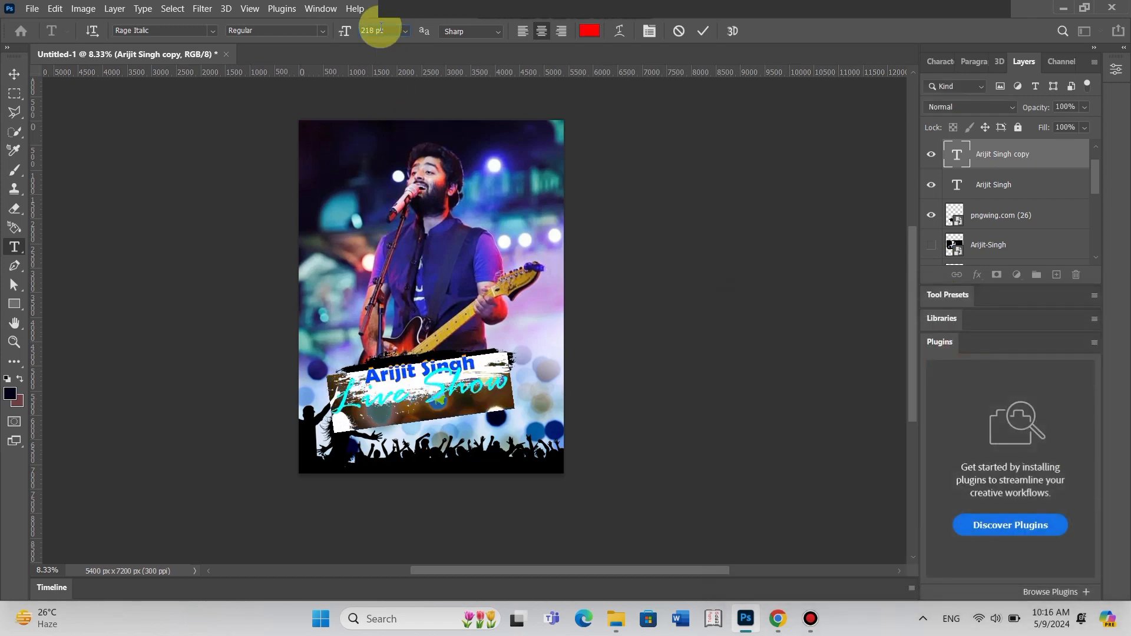
scroll(379, 30, "up", 4)
left_click(15, 73)
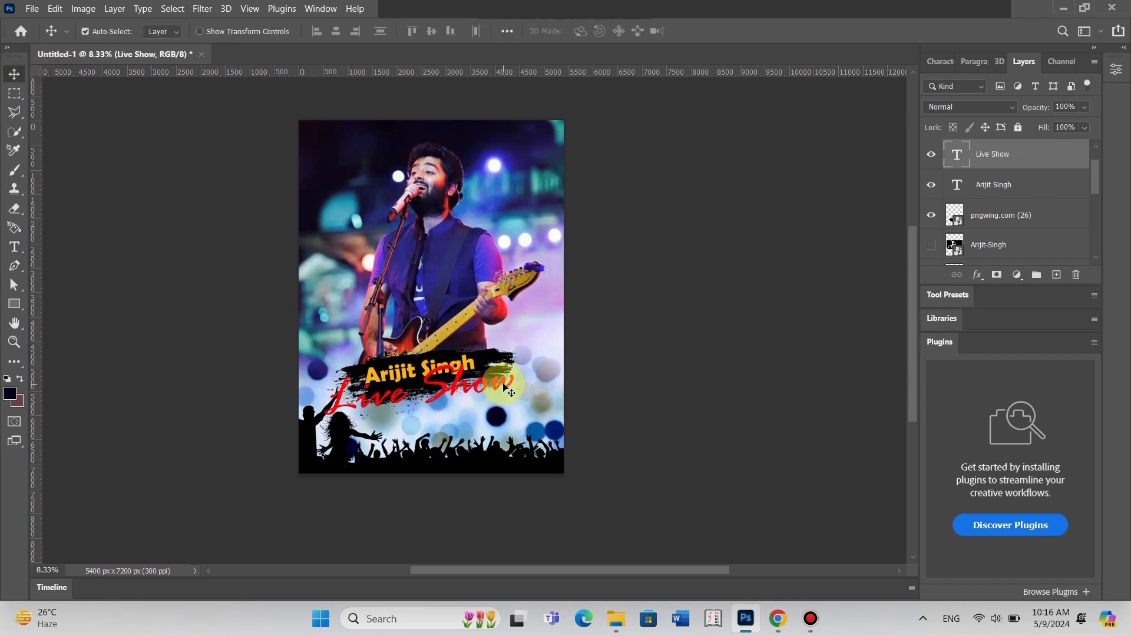
left_click_drag(504, 384, 529, 393)
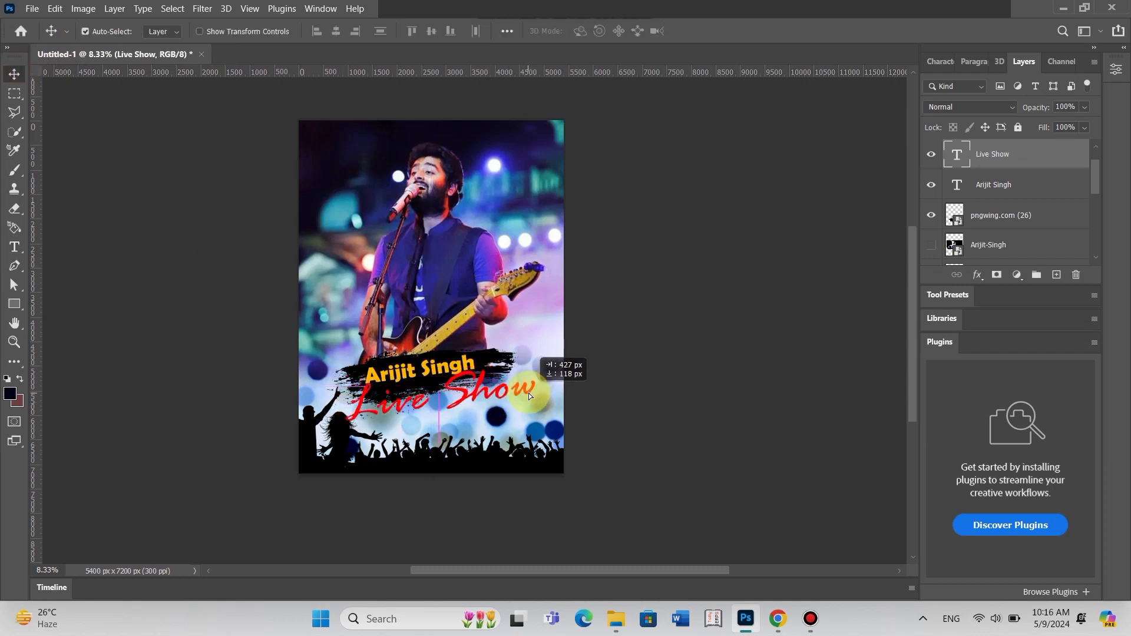
Transform the "Live Show" text with a rotation of about -8.9° and a scale of about 93%.
key("ctrl+t")
left_click_drag(599, 406, 600, 409)
double_click(536, 399)
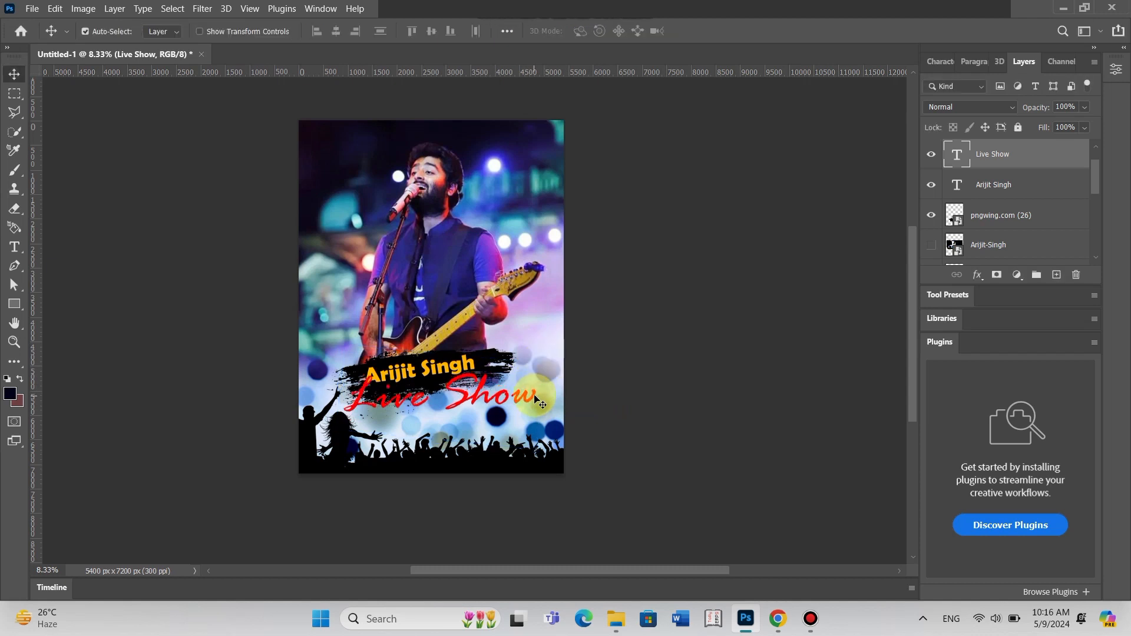
key("ctrl+t")
left_click_drag(554, 410, 561, 383)
left_click_drag(534, 347, 525, 352)
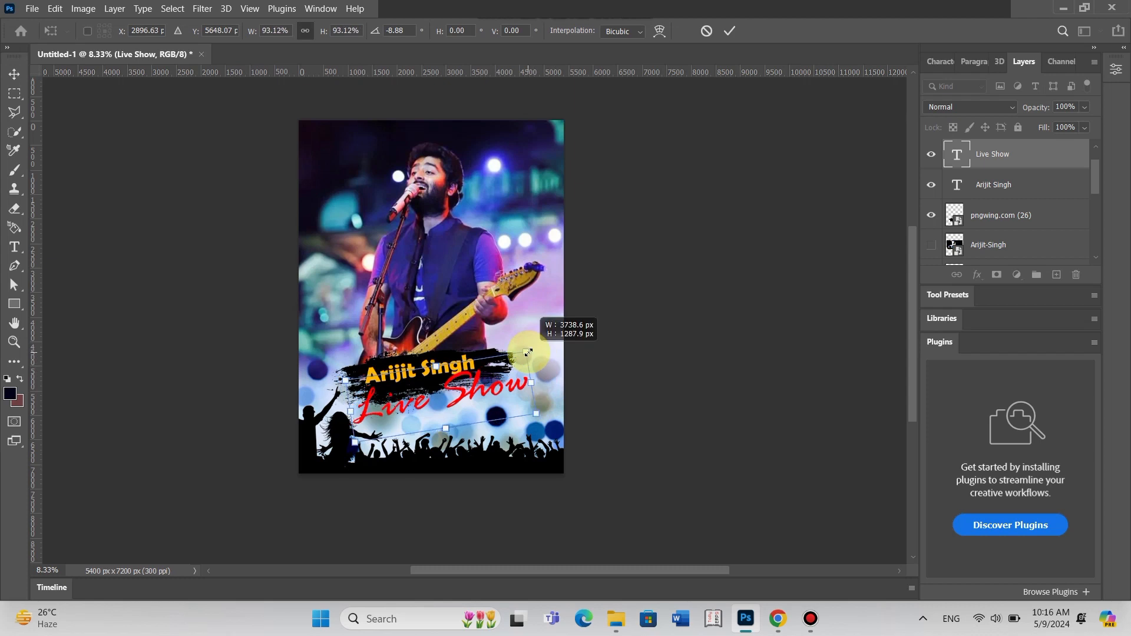
left_click(640, 416)
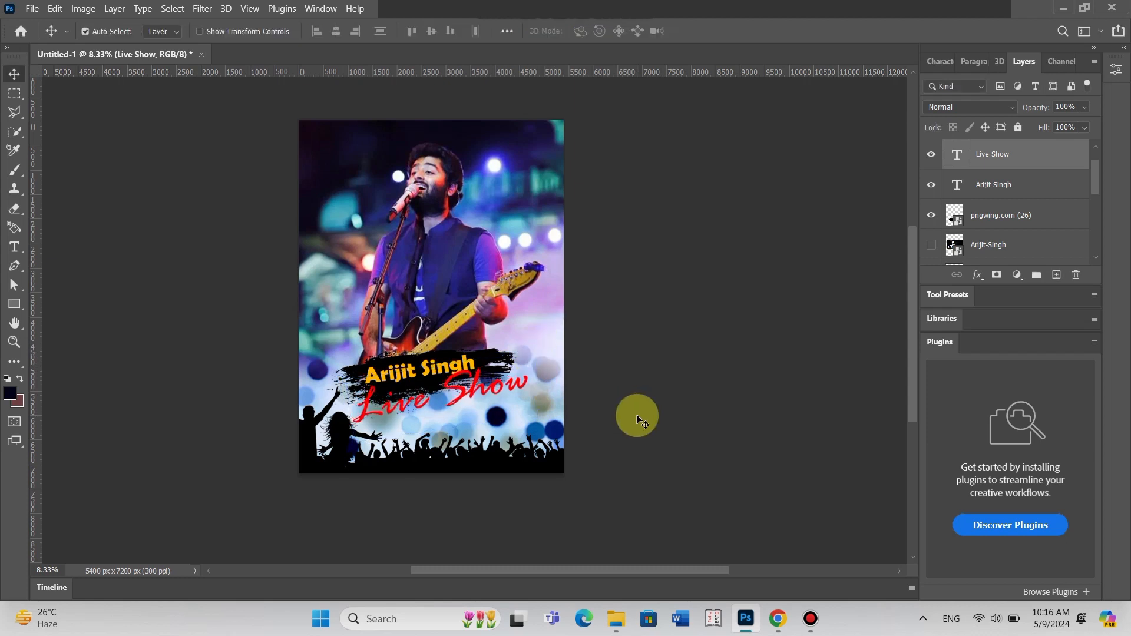
Nudge the "Live Show" text right and slightly up beneath the "Arijit Singh" title.
key("Right")
key("Right")
key("Right")
key("Right")
key("Right")
key("Right")
key("Right")
key("Right")
key("Right")
key("Right")
key("Right")
key("Right")
key("Right")
key("Right")
key("Right")
key("Right")
key("Right")
key("Right")
key("Up")
key("Up")
key("Up")
key("Up")
key("Up")
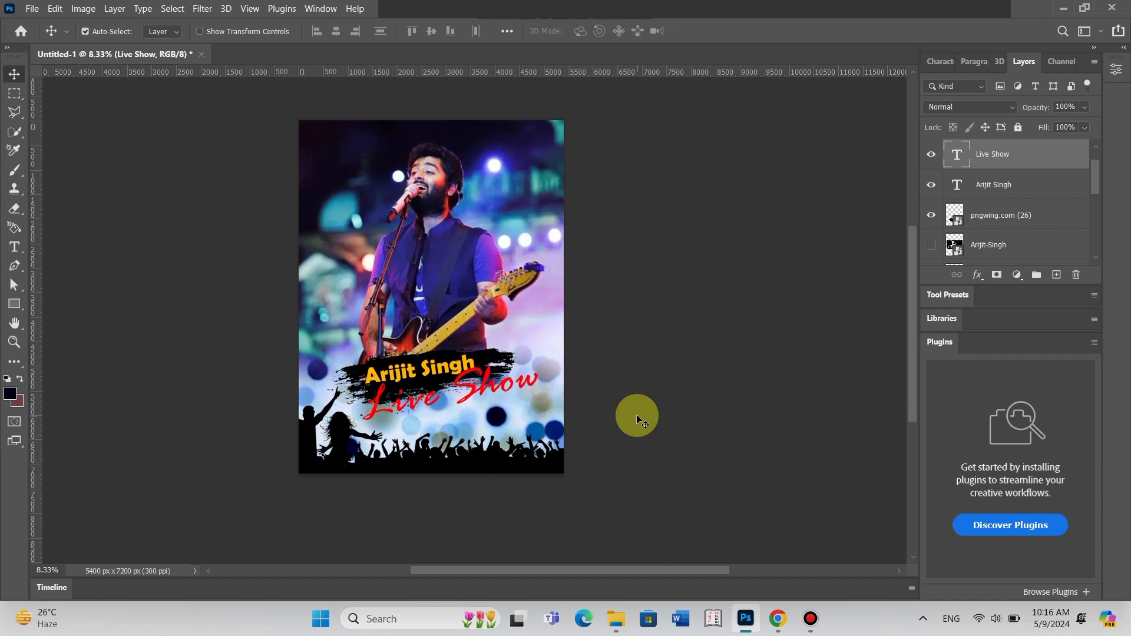
key("Up")
key("Up")
key("Right")
key("Right")
key("Right")
key("Right")
key("Right")
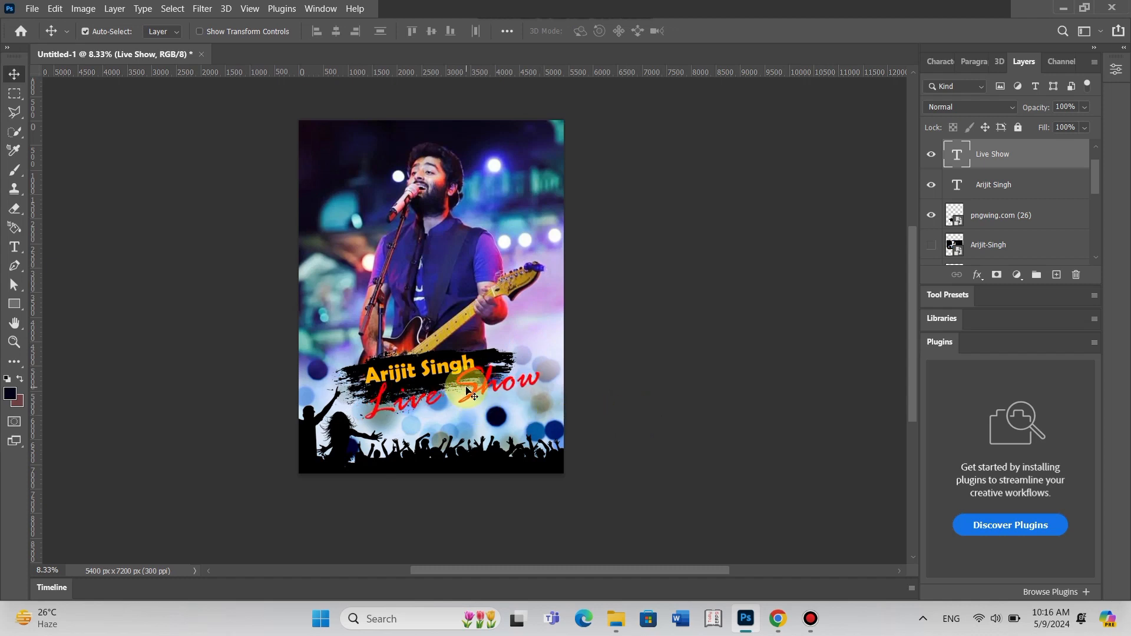
key("ctrl")
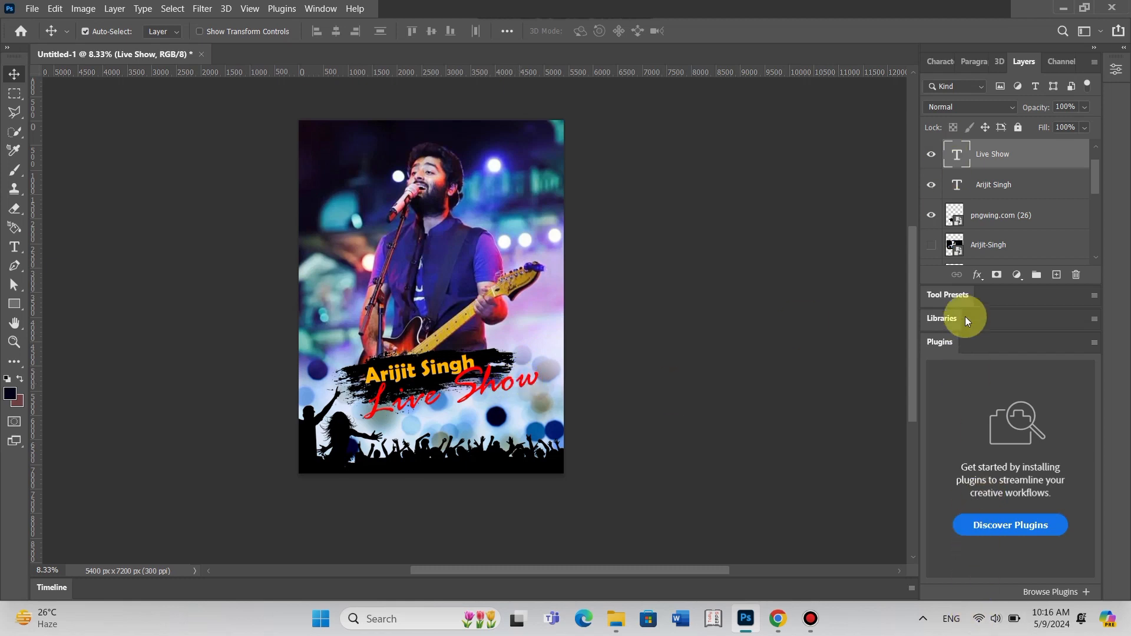
Add a drop shadow to the "Live Show" text with a distance of 8 px and a size of 11 px.
left_click(976, 275)
left_click(1020, 422)
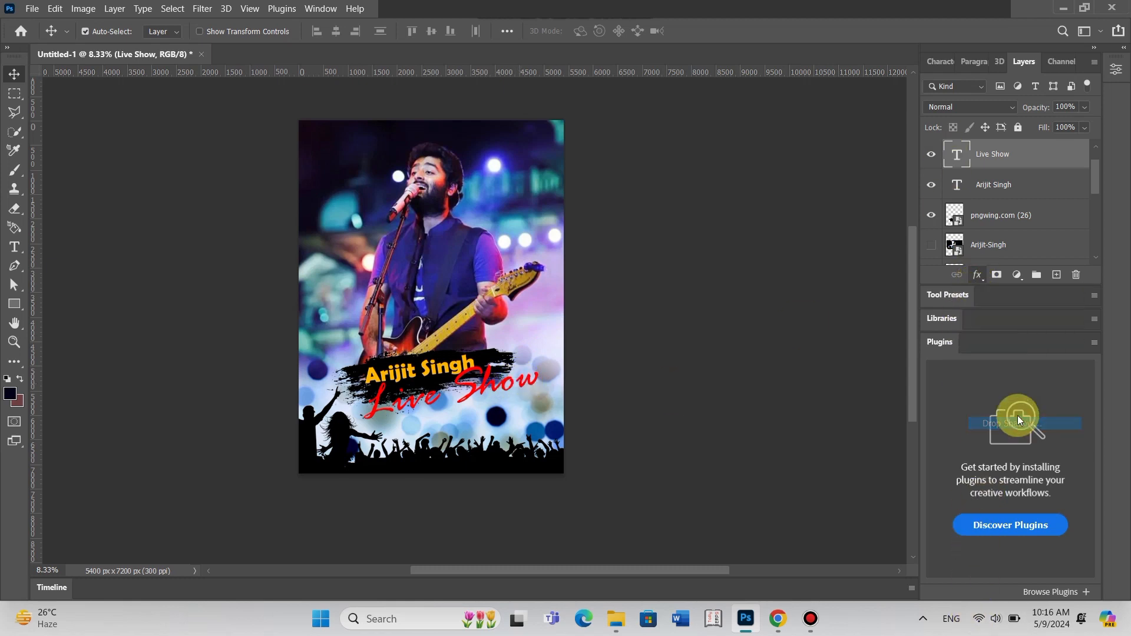
left_click(898, 284)
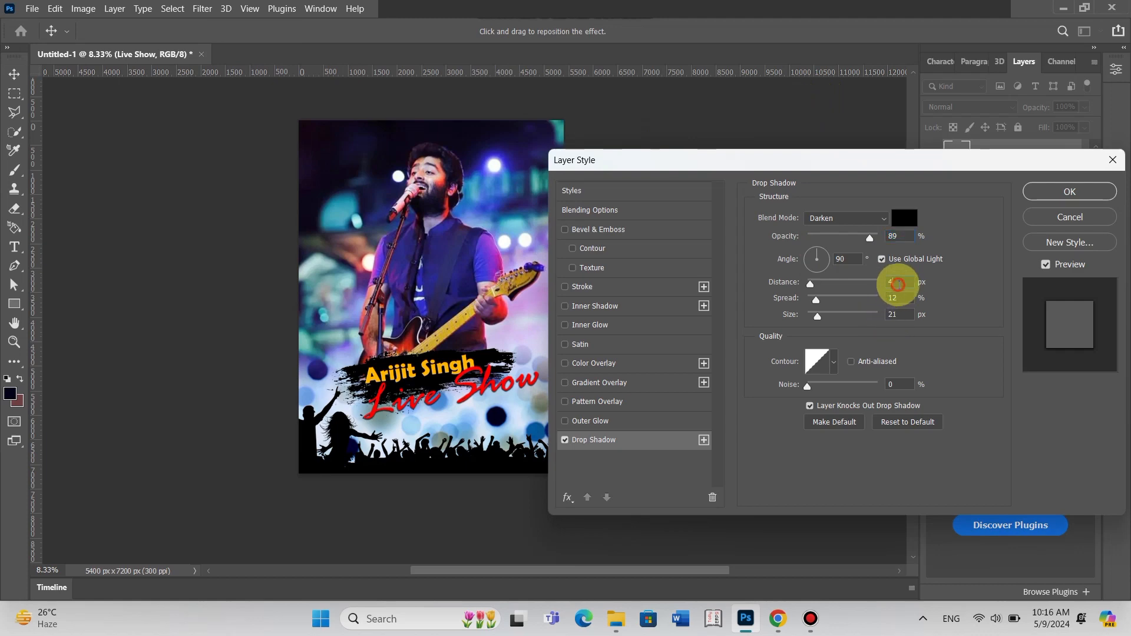
type("8")
left_click(900, 314)
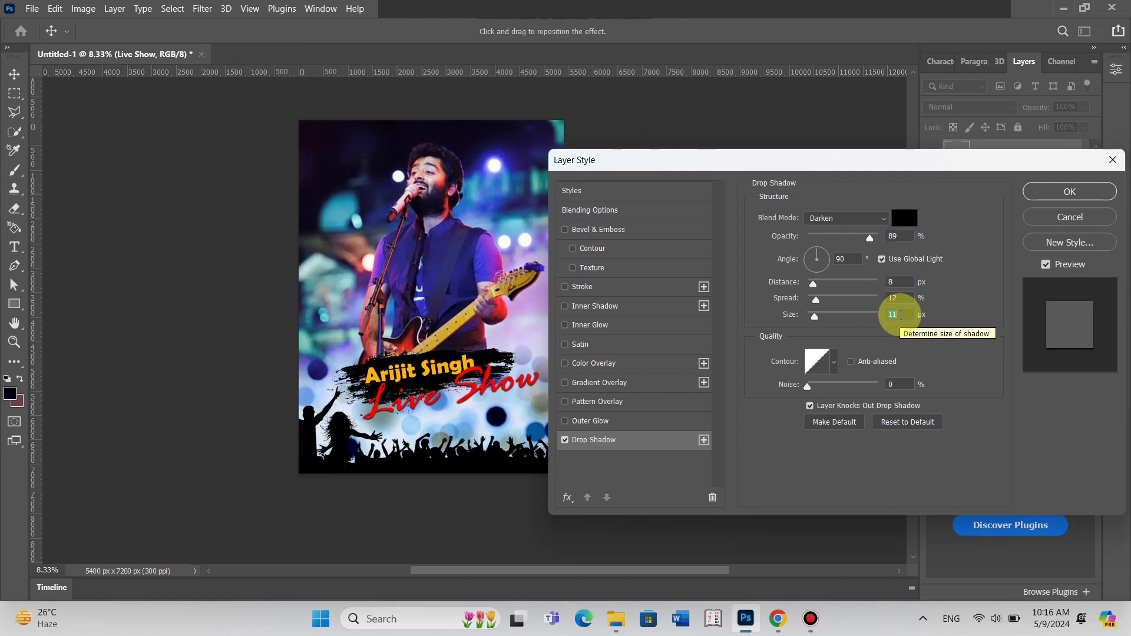
Set the drop shadow color of the "Live Show" text to dark blue, #06005f.
left_click(904, 217)
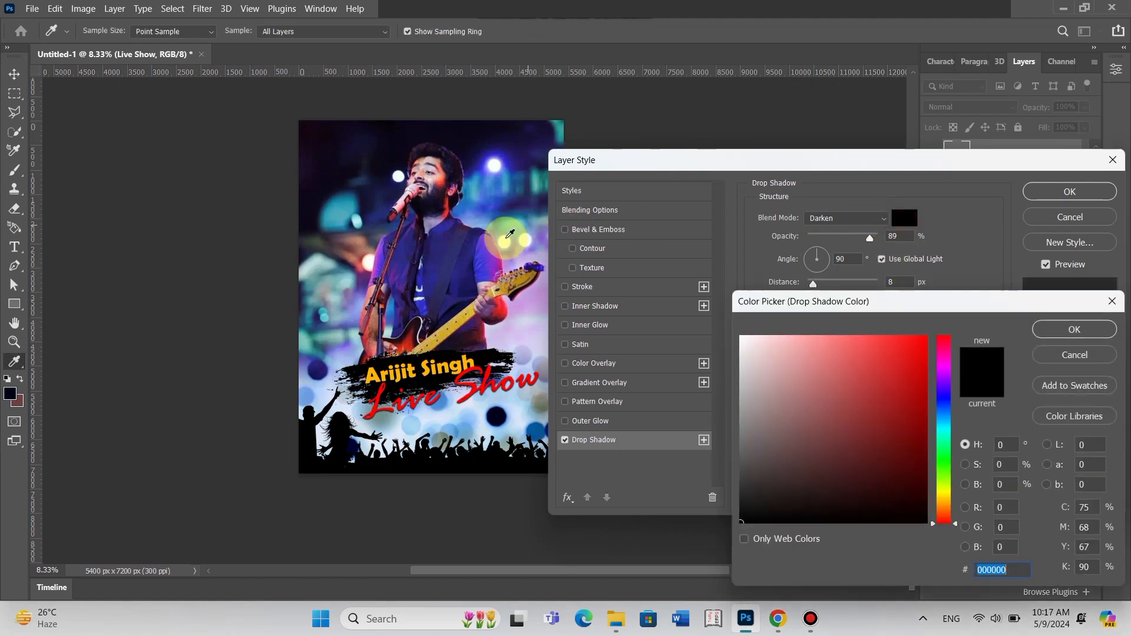
left_click(488, 152)
left_click_drag(919, 448, 941, 458)
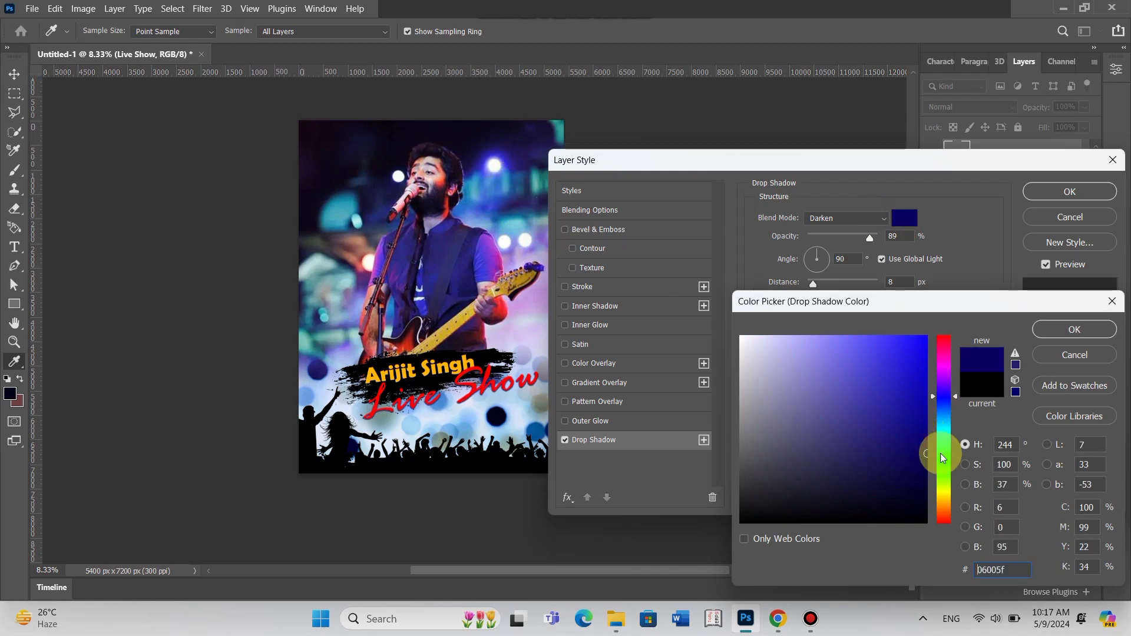
key("Return")
Set the "Live Show" drop shadow to a distance of 43 px, a spread of 49% and a size of 34 px.
left_click(903, 299)
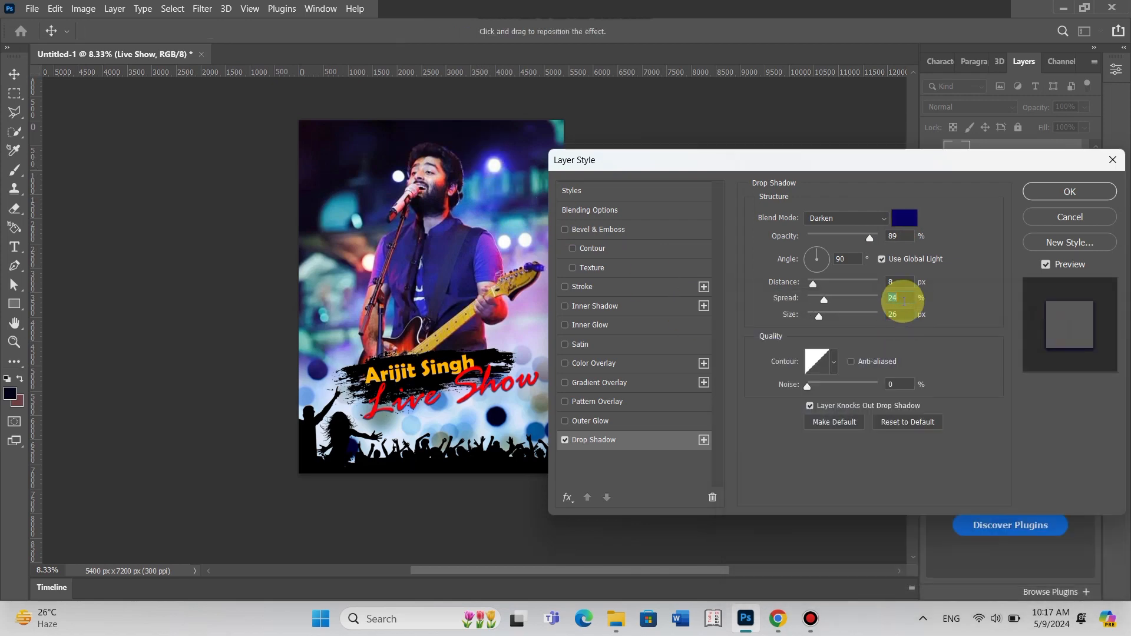
scroll(903, 299, "up", 14)
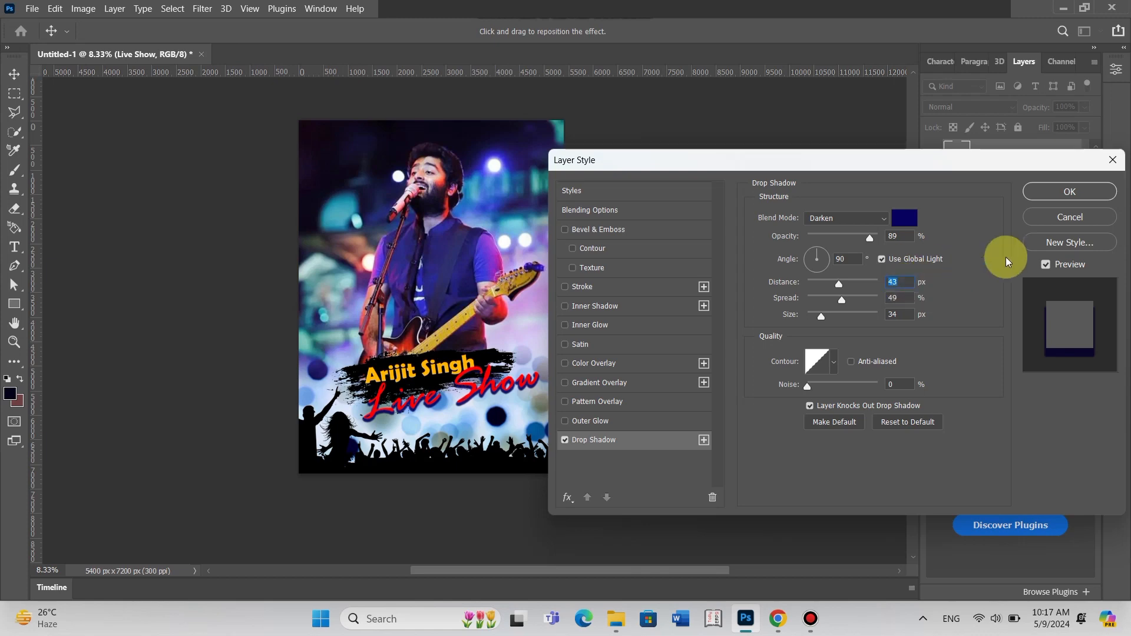
left_click(1058, 188)
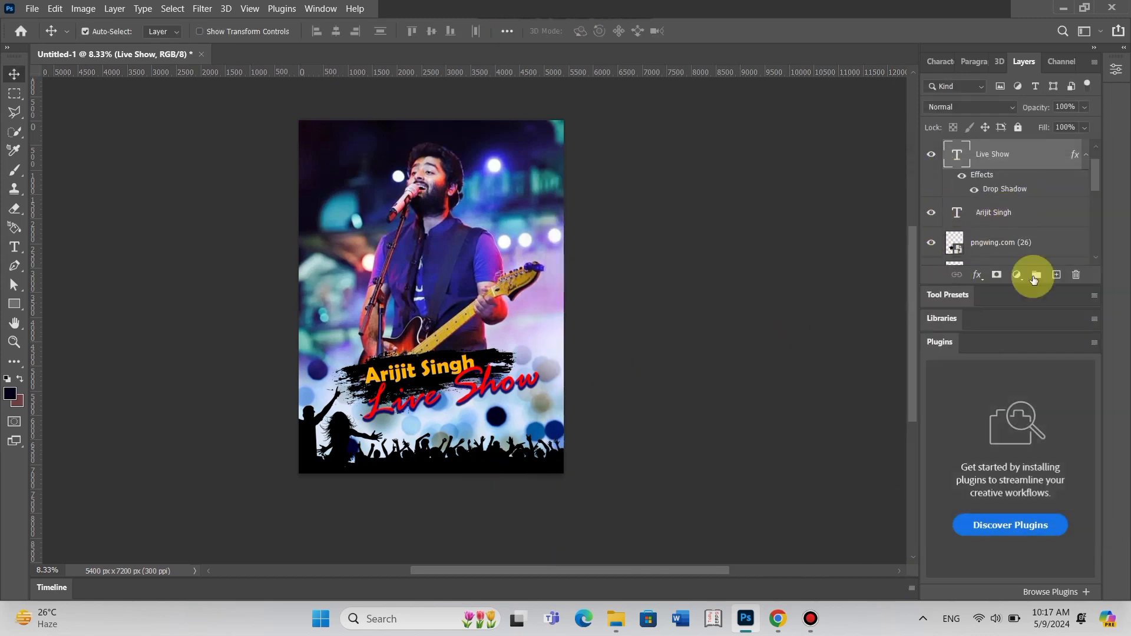
Bring the spotlighting lens flare layer to the very front of the layer stack.
left_click_drag(1026, 285, 1047, 518)
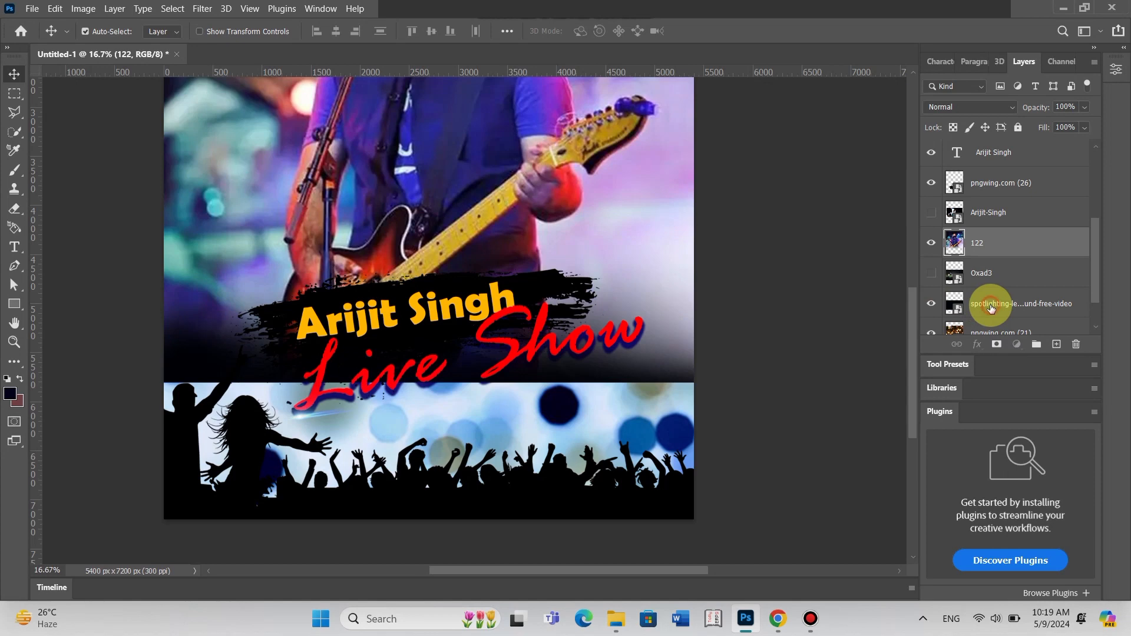
left_click(991, 306)
key("ctrl+shift+bracketright")
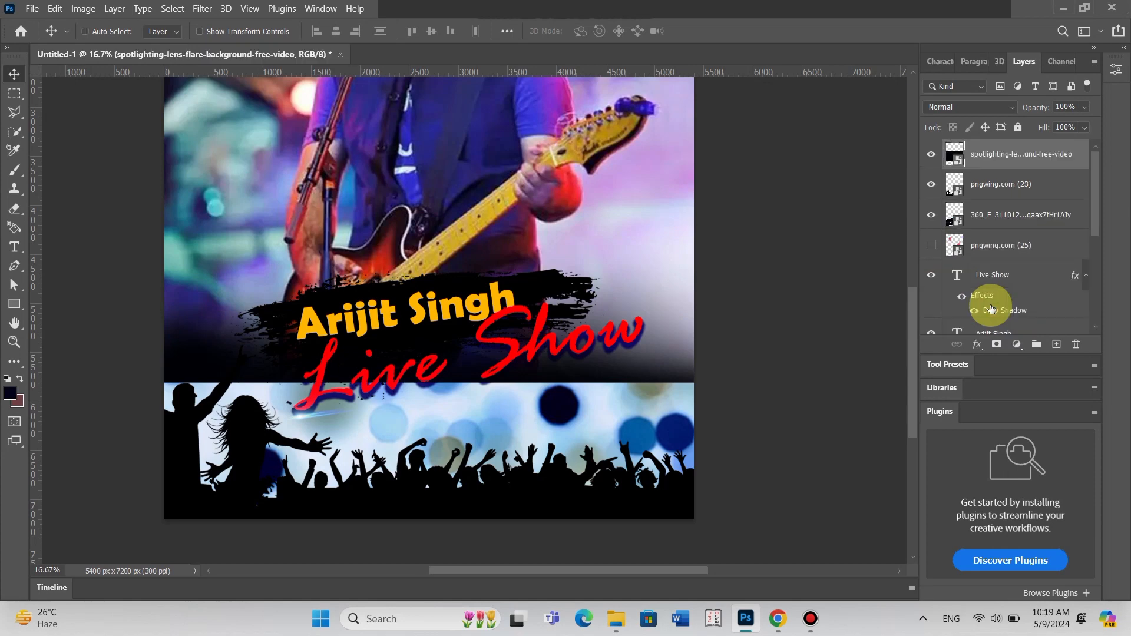
scroll(508, 285, "up", 4)
scroll(483, 403, "up", 2)
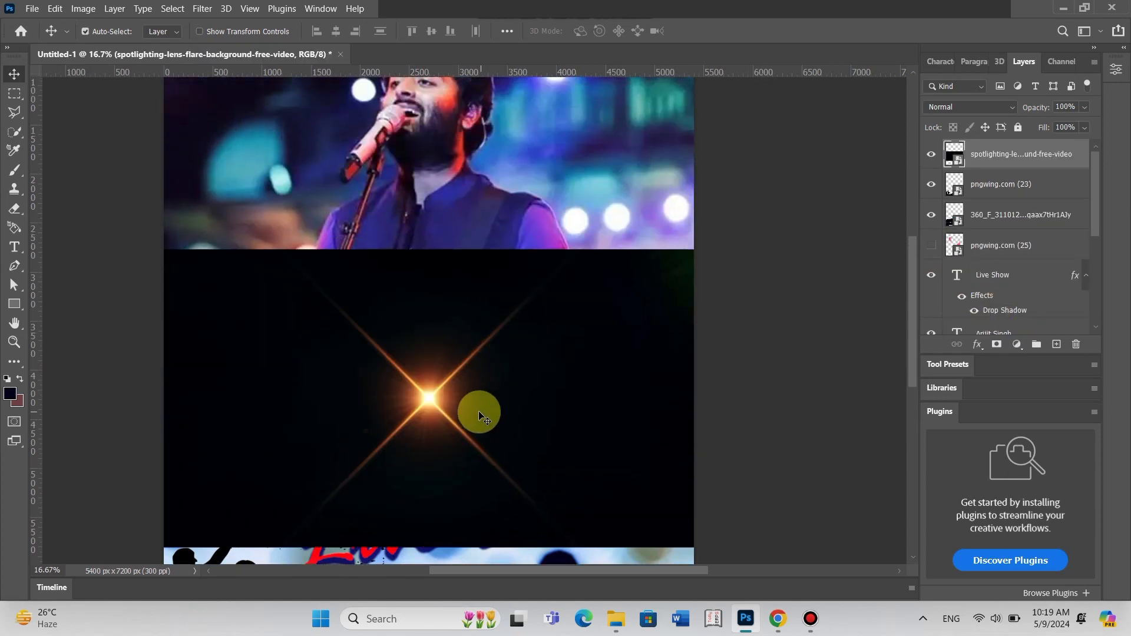
Set the lens flare layer's blend mode to Lighten and move the flare onto the start of the "Arijit Singh" title.
left_click(970, 106)
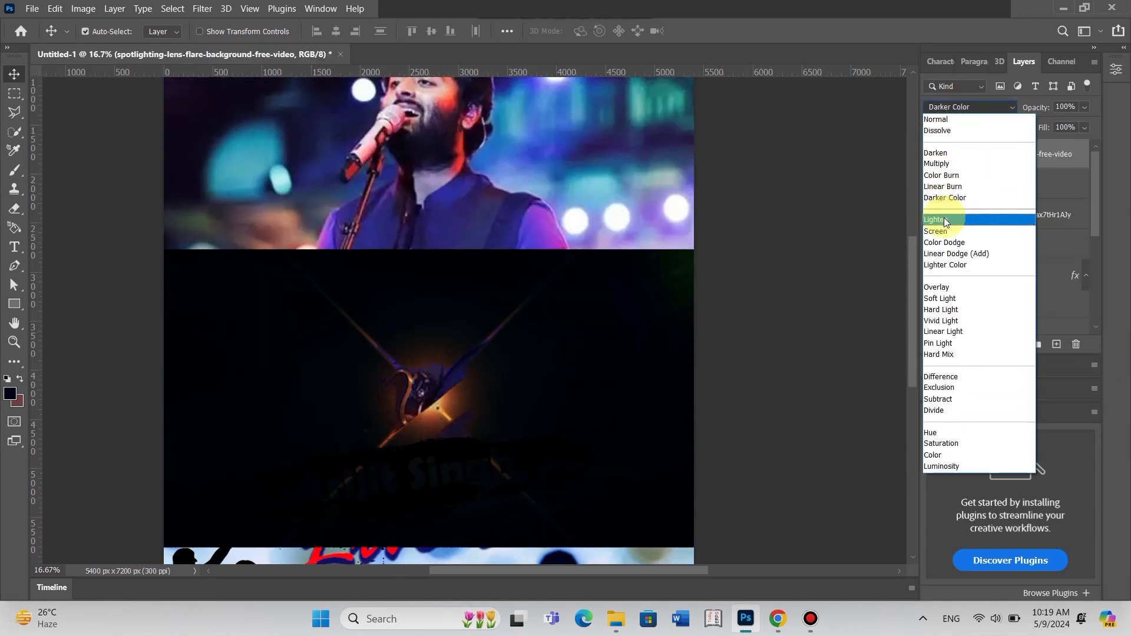
left_click(966, 217)
left_click_drag(462, 418, 314, 456)
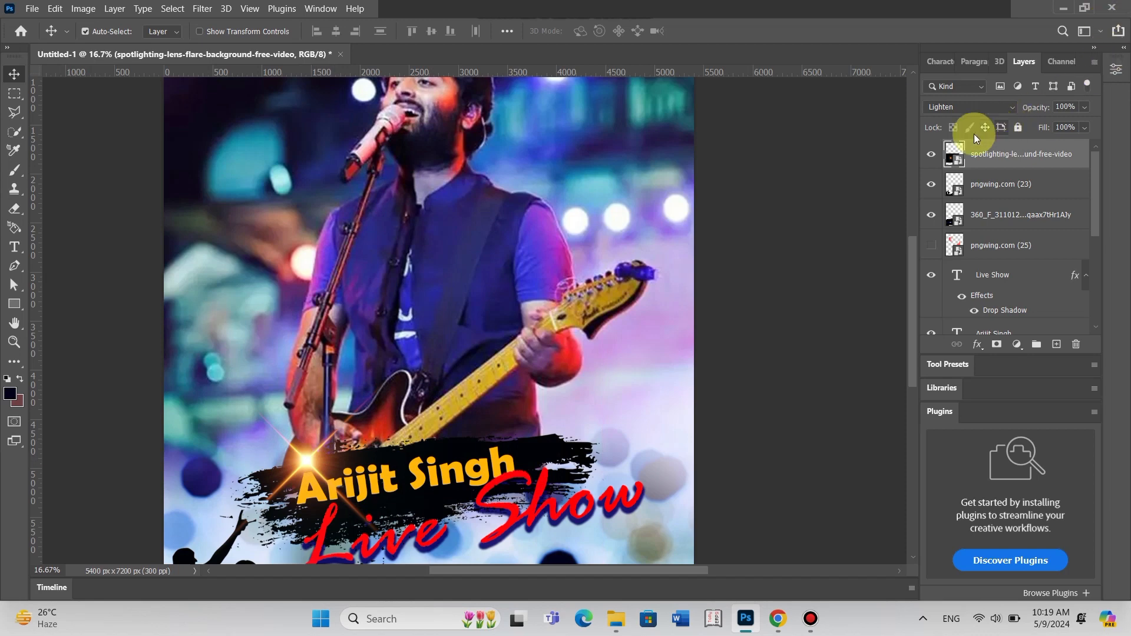
Try the Soft Light blend mode on the lens flare layer and return it to Lighten.
left_click(969, 107)
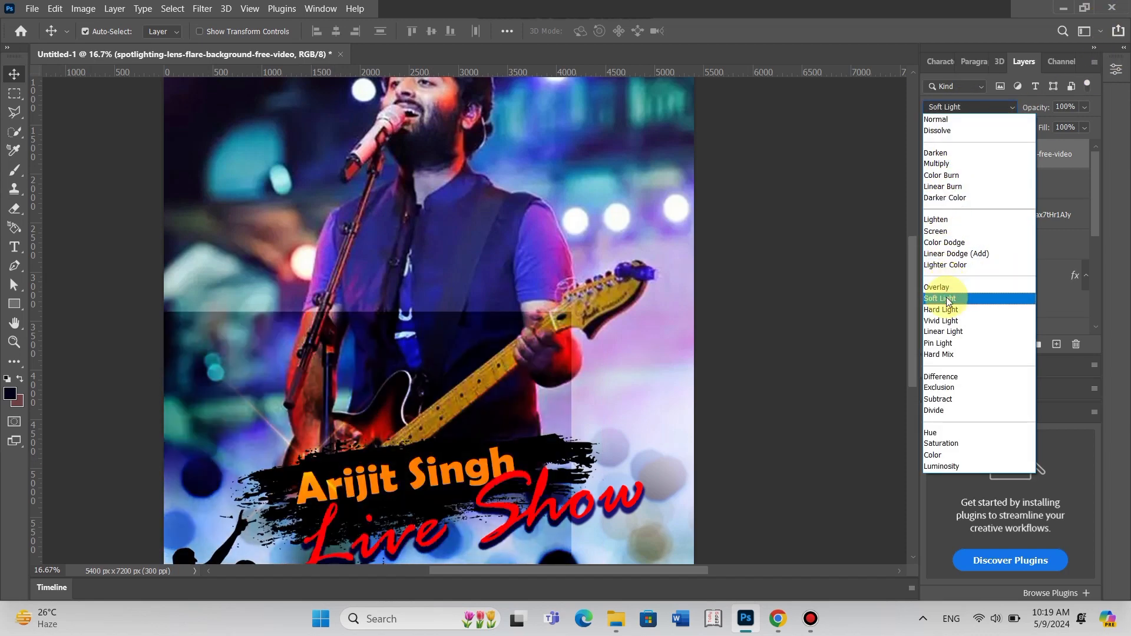
left_click(946, 299)
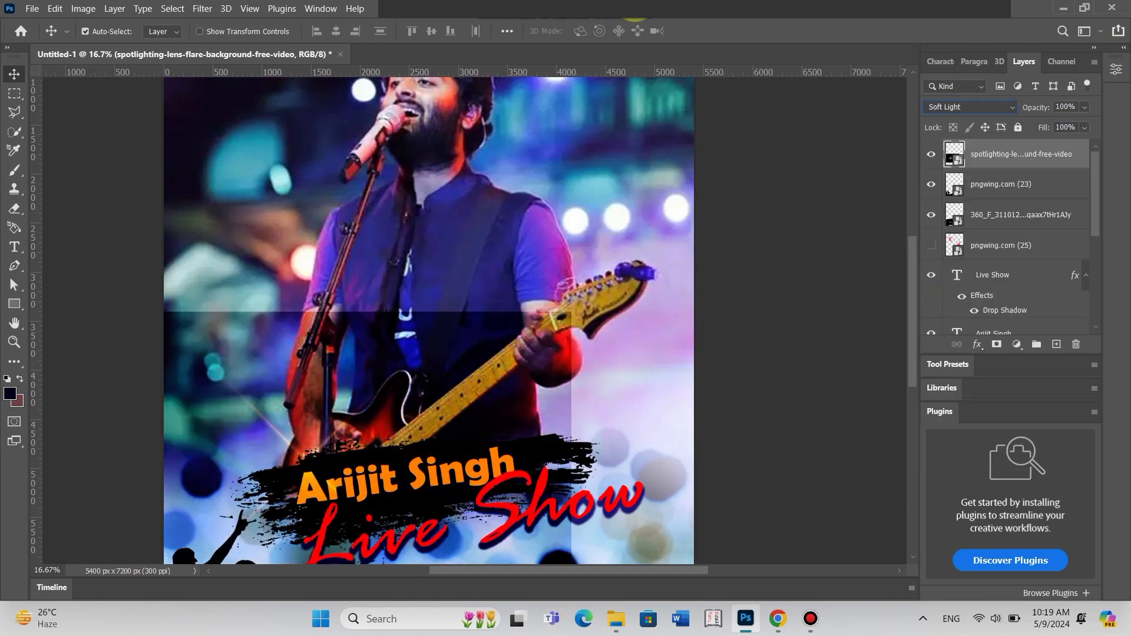
left_click(979, 109)
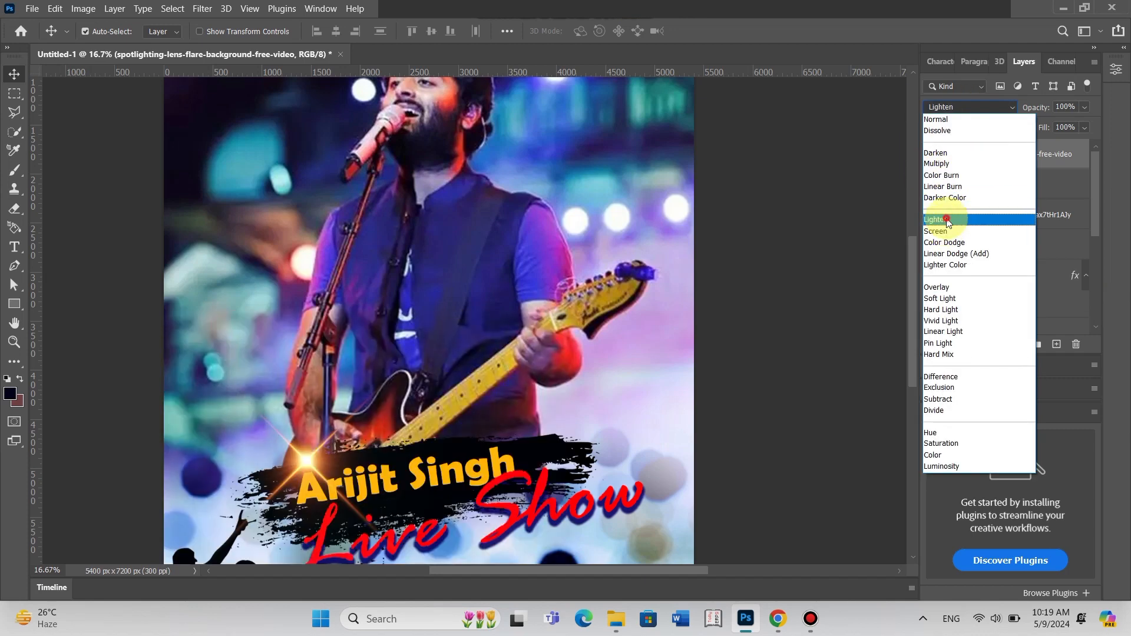
left_click(947, 219)
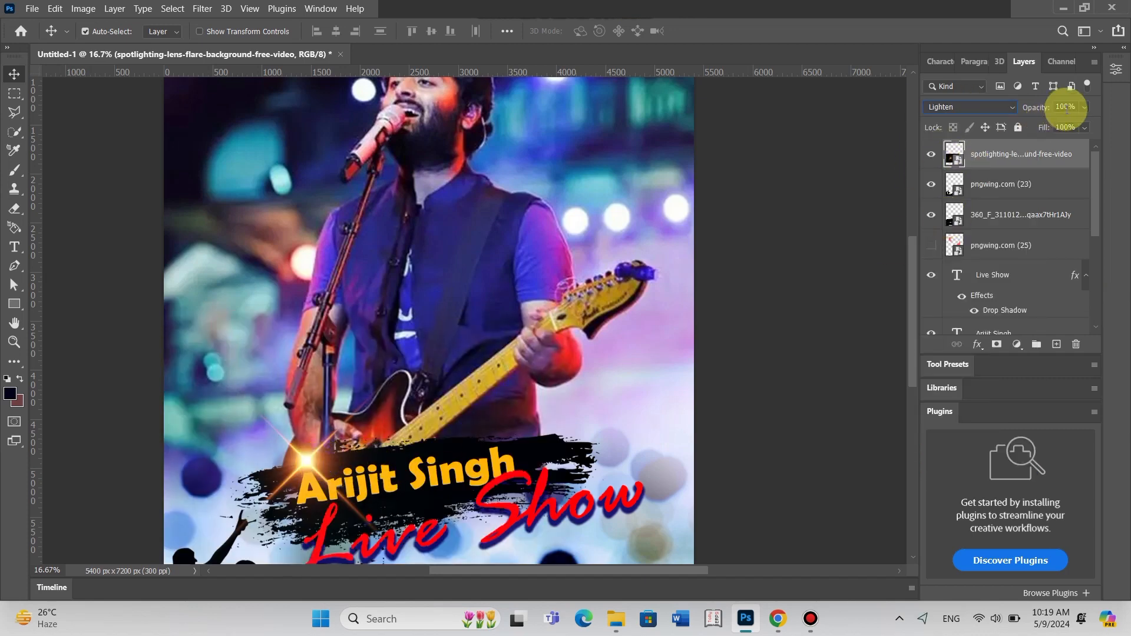
Reduce the lens flare layer's opacity to 68% and scale the flare down to about 25% around its center.
scroll(1069, 106, "down", 15)
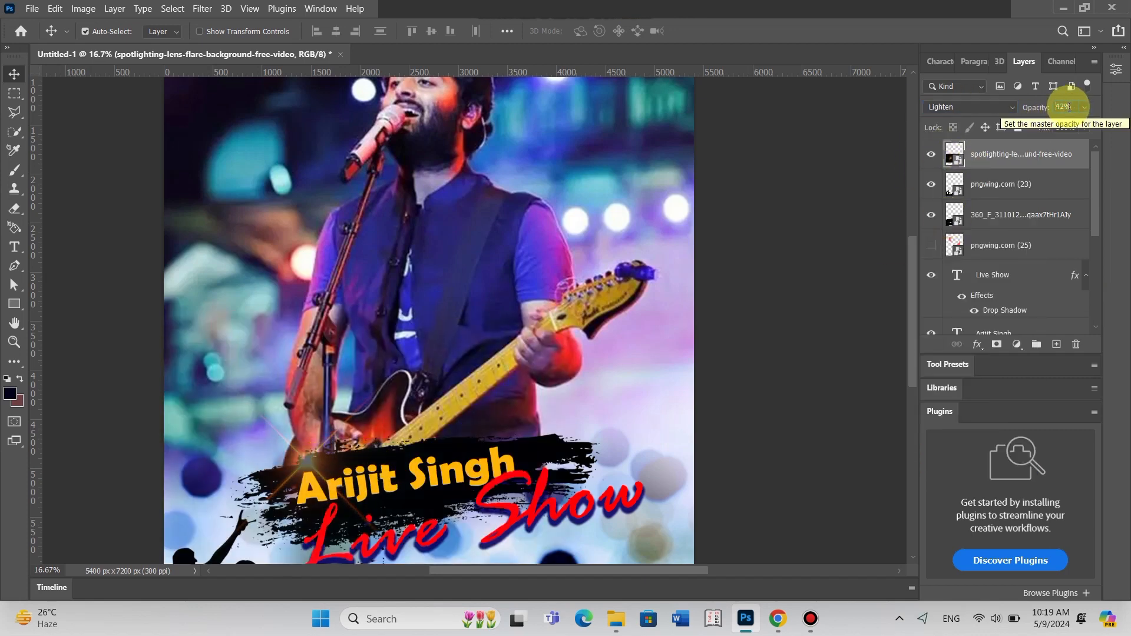
scroll(1068, 108, "up", 1)
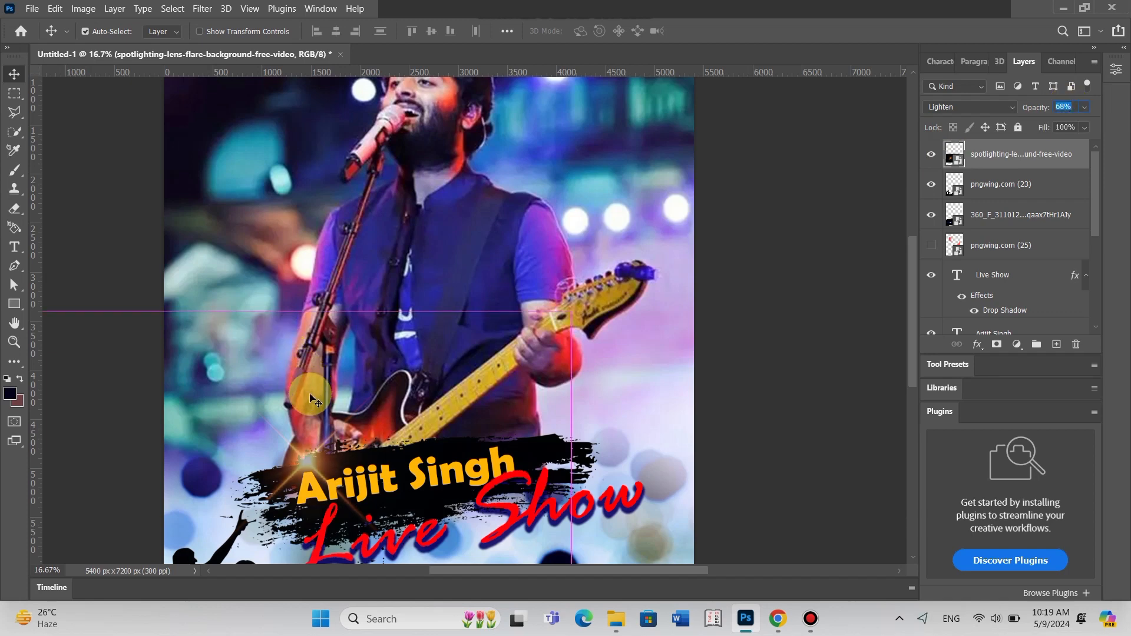
key("ctrl+t")
left_click_drag(569, 312, 524, 375)
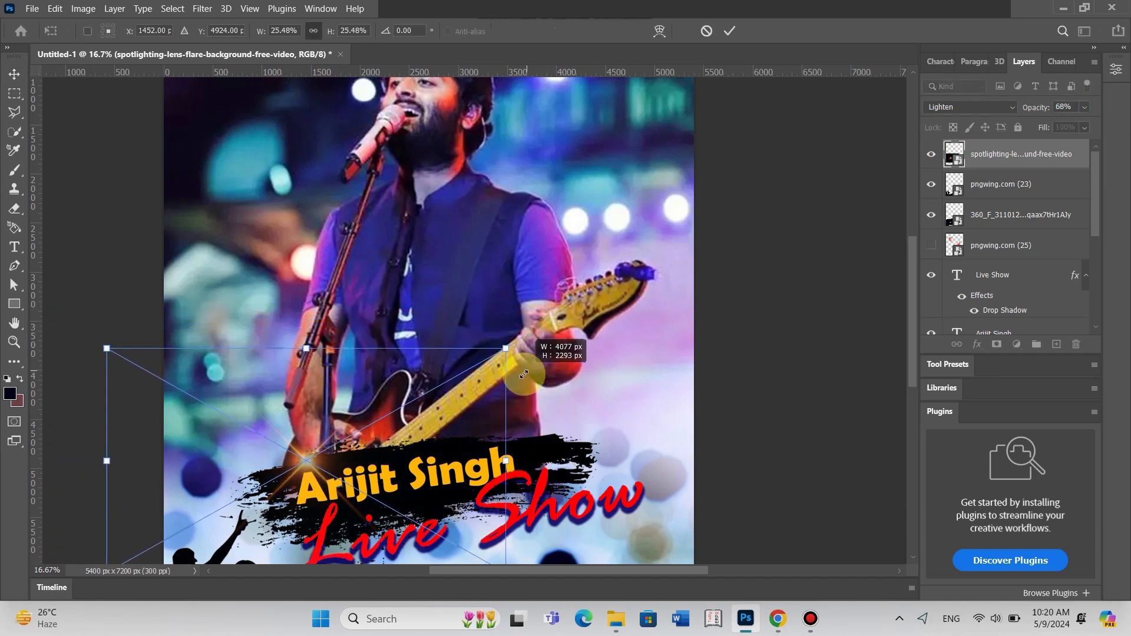
double_click(367, 434)
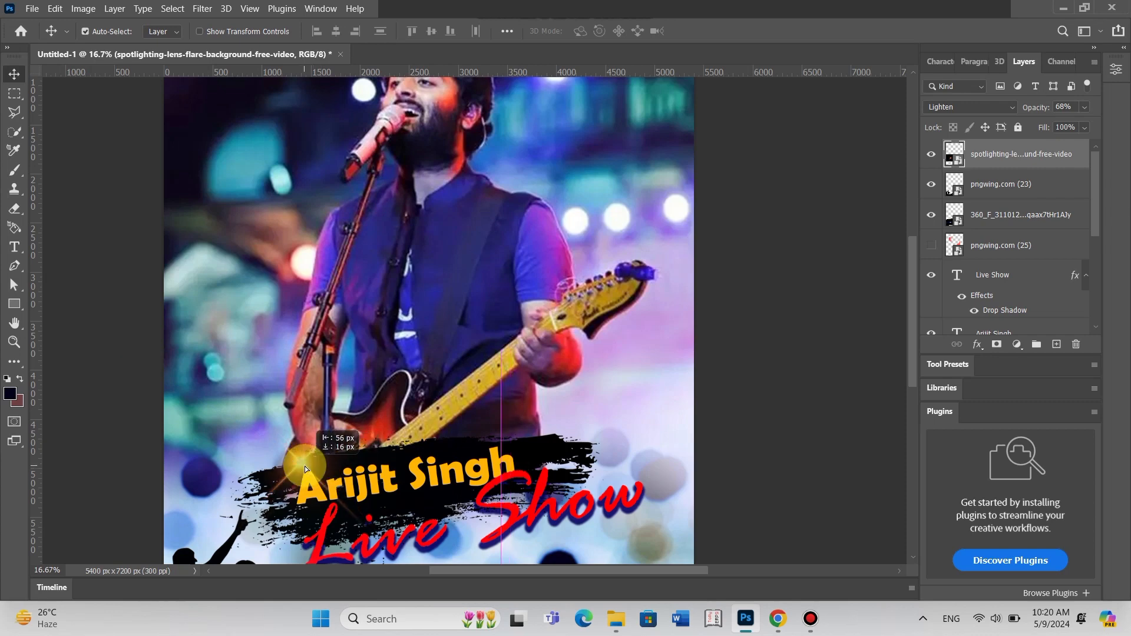
Duplicate the lens flare onto the end of the "Arijit Singh" title and scale the copy down to about 14.6%.
left_click_drag(305, 468, 523, 468)
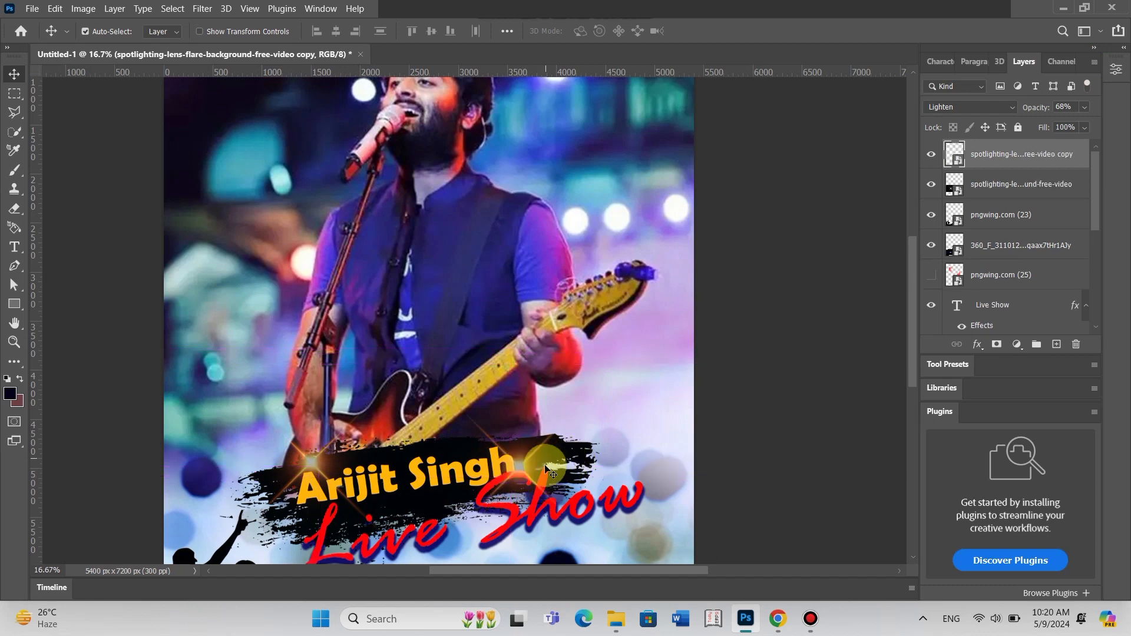
scroll(606, 391, "down", 4)
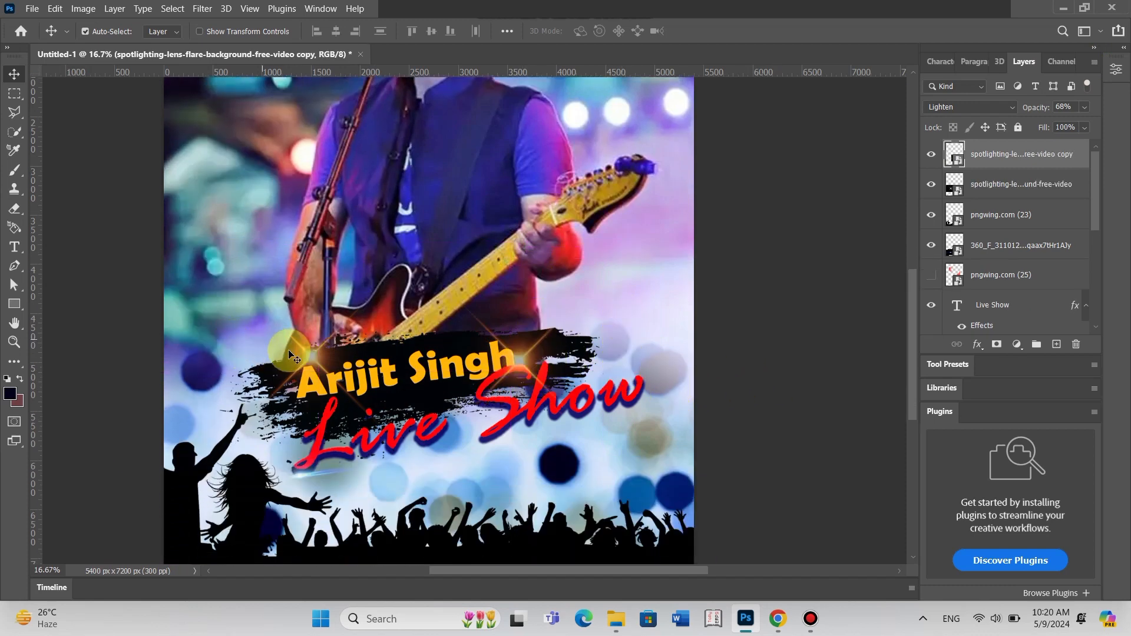
key("ctrl+t")
left_click_drag(708, 239, 542, 355)
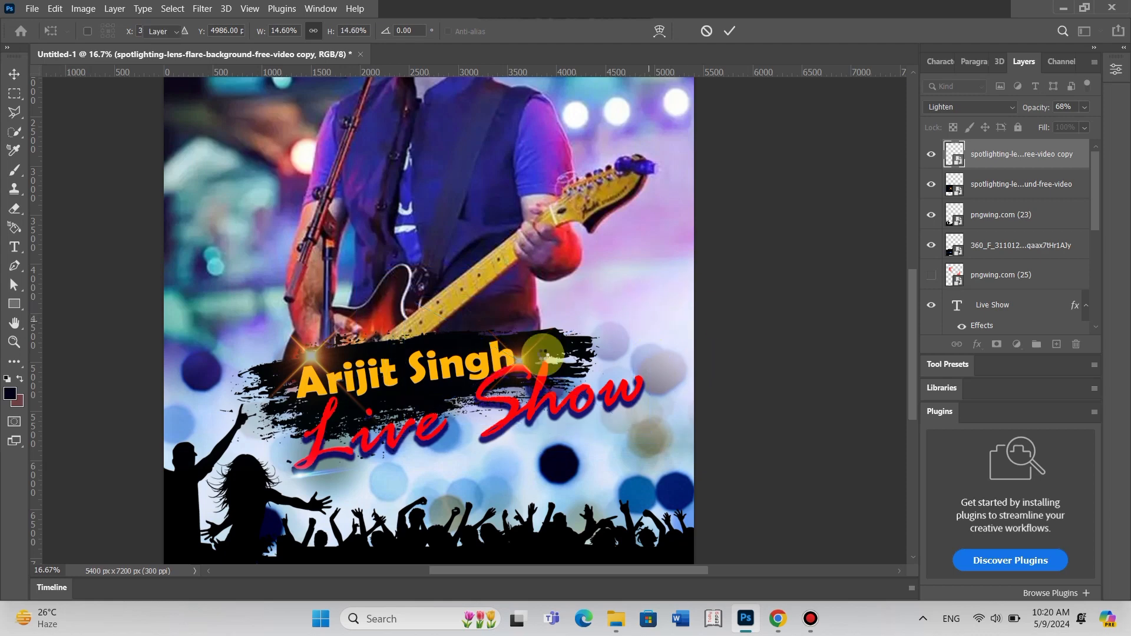
Hide the 360_F_311012 image layer below the title and show the red watercolor layer pngwing.com (25).
scroll(521, 390, "up", 4)
scroll(521, 390, "down", 2)
key("alt+space")
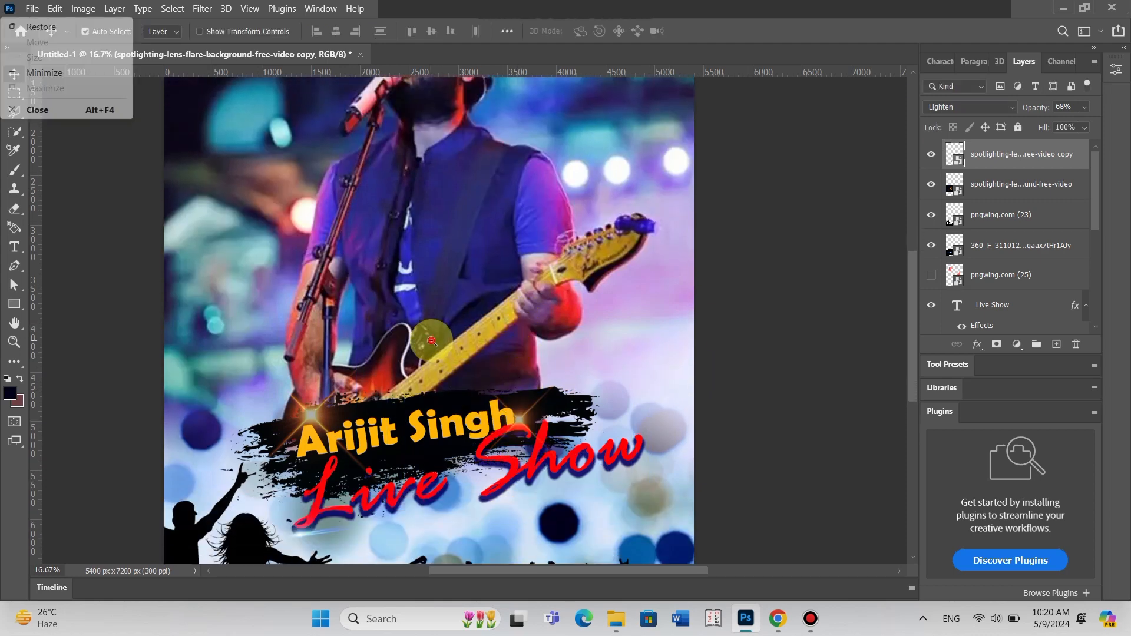
left_click(432, 341, "alt")
left_click(431, 340, "alt")
left_click(394, 433, "ctrl")
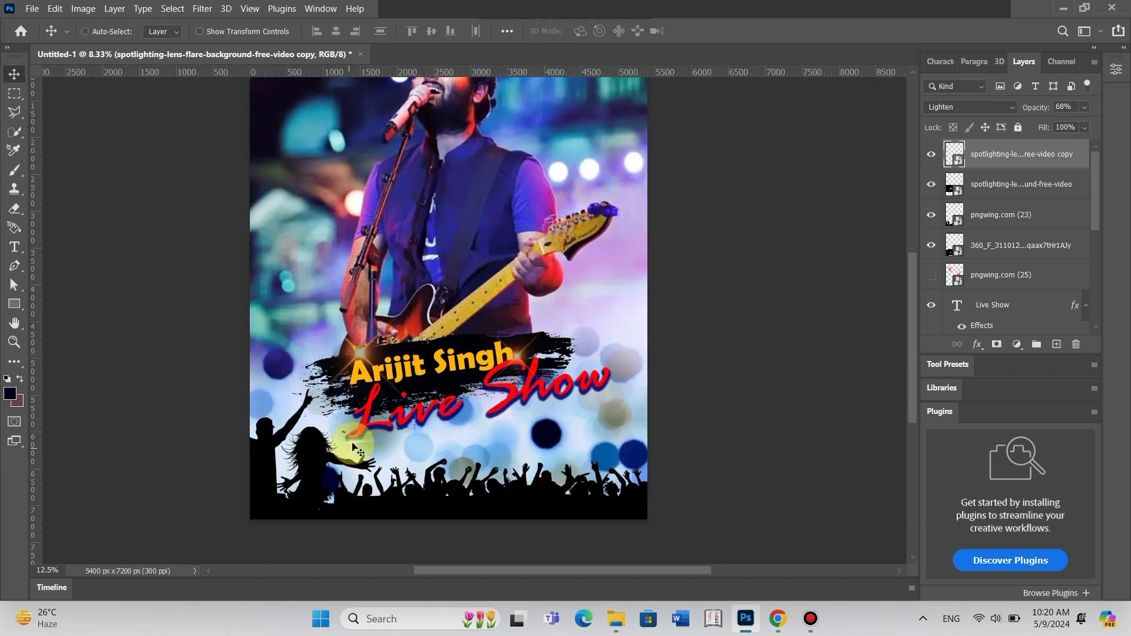
left_click(353, 443)
left_click(916, 248)
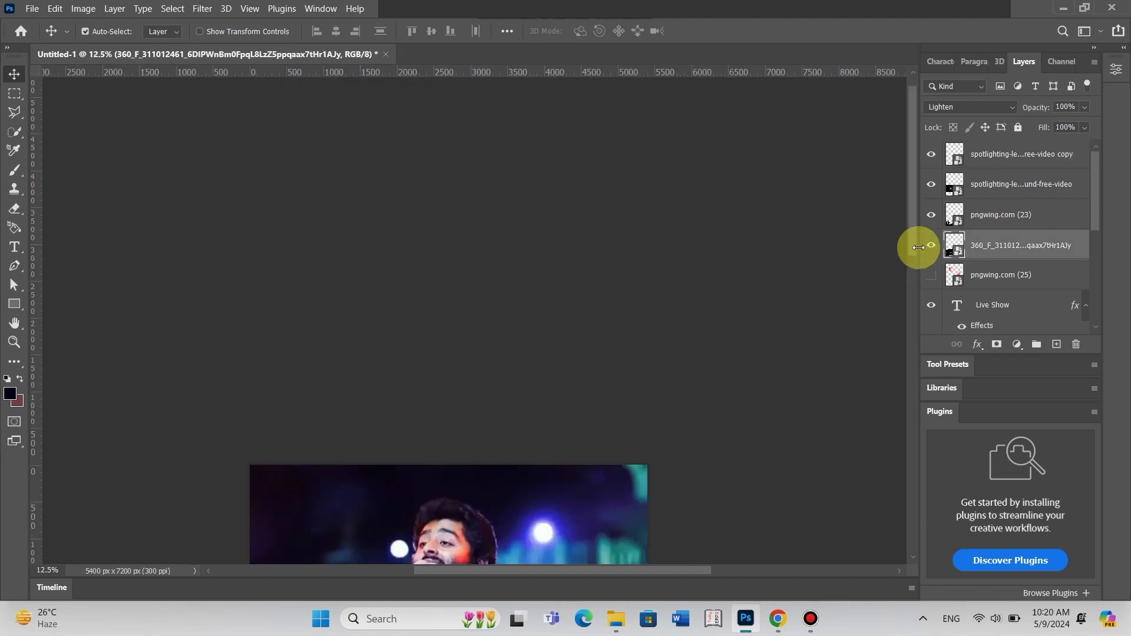
left_click(930, 245)
scroll(504, 303, "down", 12)
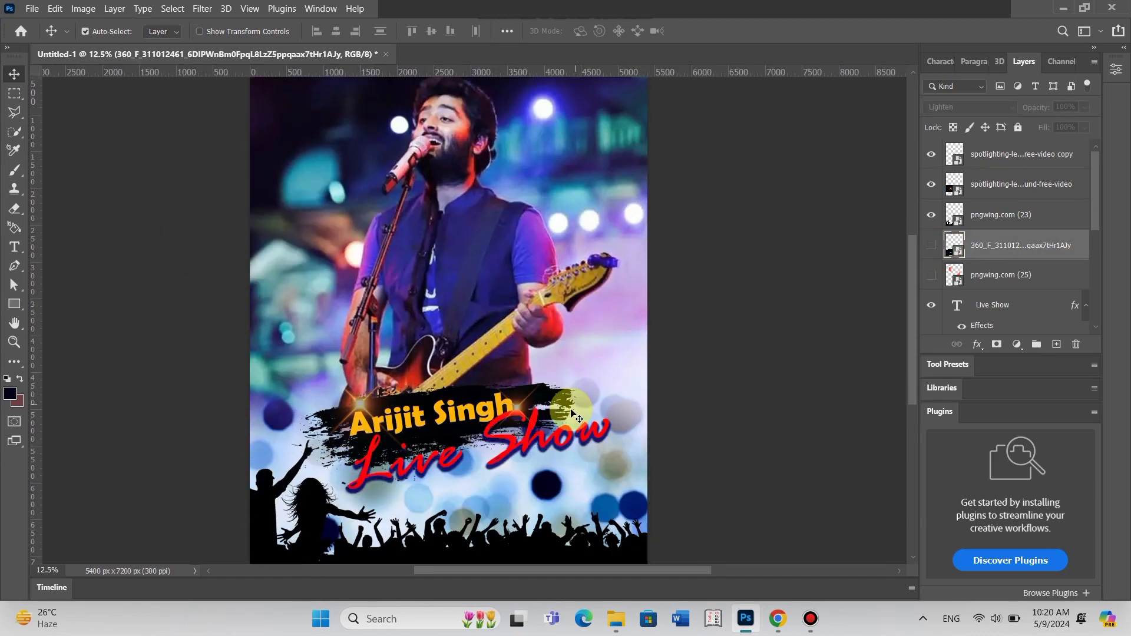
scroll(571, 412, "up", 2)
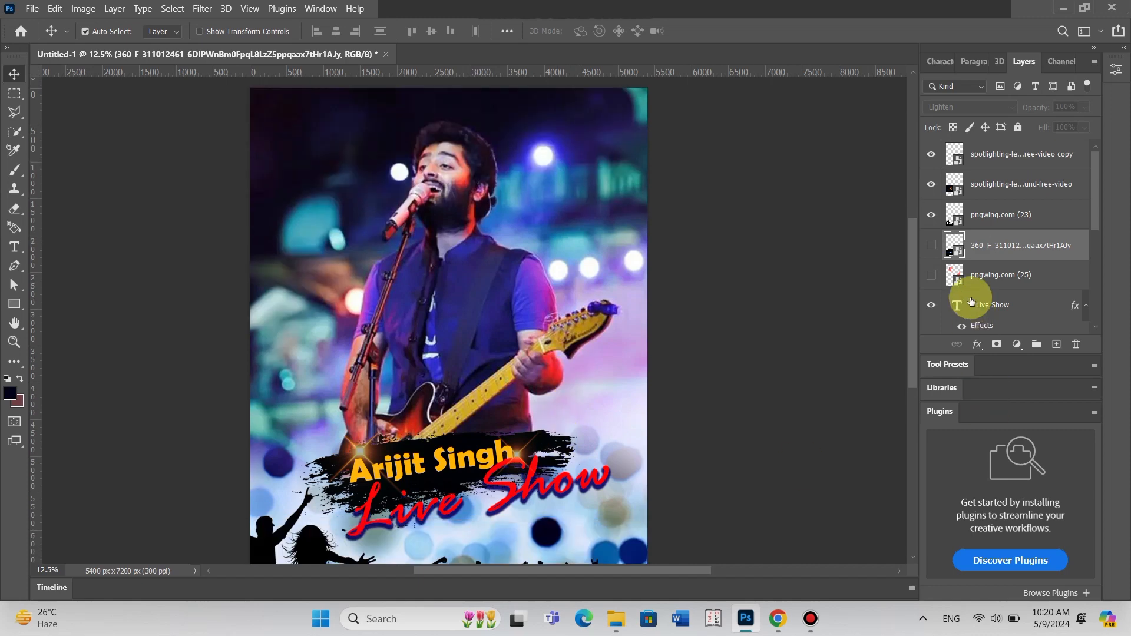
left_click(931, 274)
key("ctrl+g")
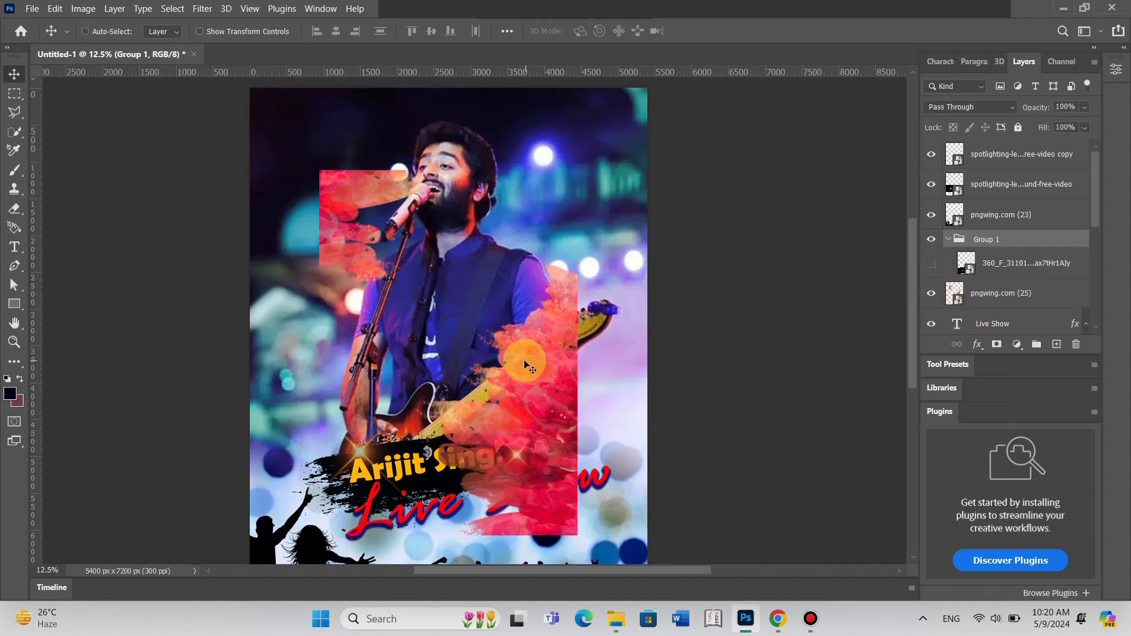
left_click(549, 370, "ctrl")
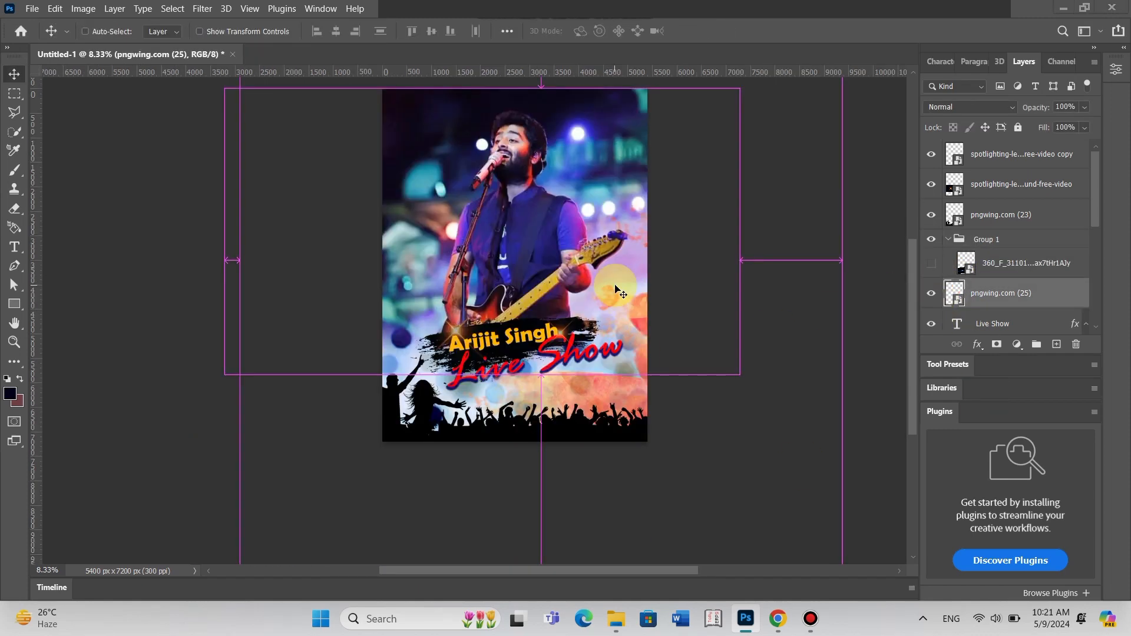
key("ctrl+z")
key("ctrl+z")
Move the red watercolor layer into the poster's upper-left corner and nudge it slightly upward.
left_click(589, 286, "ctrl")
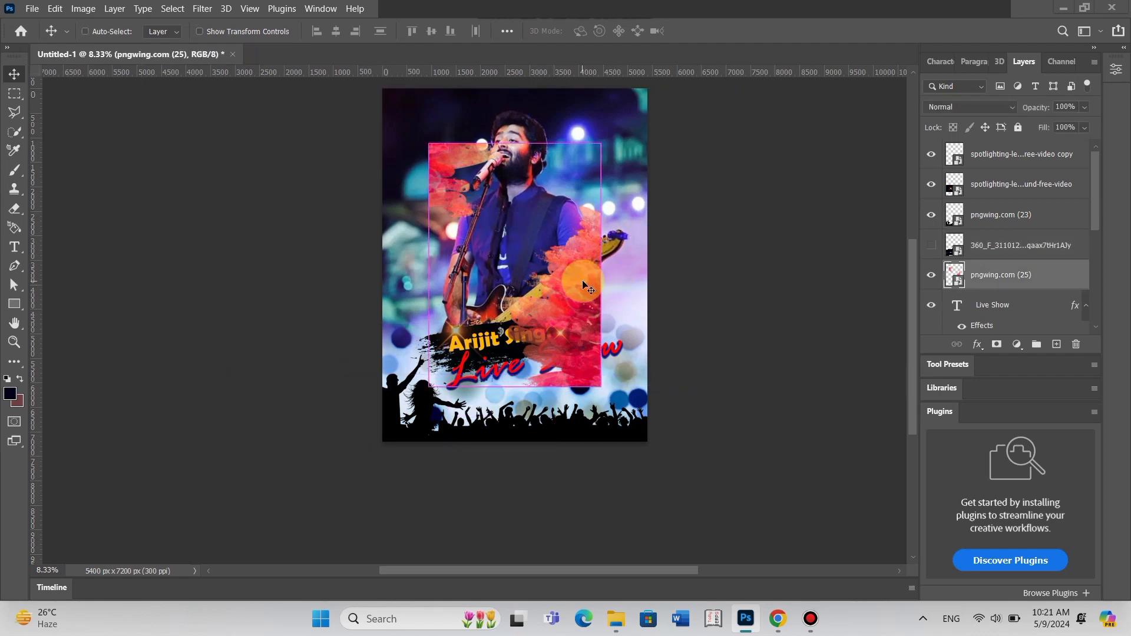
key("ctrl+t")
left_click_drag(469, 193, 391, 119)
key("Return")
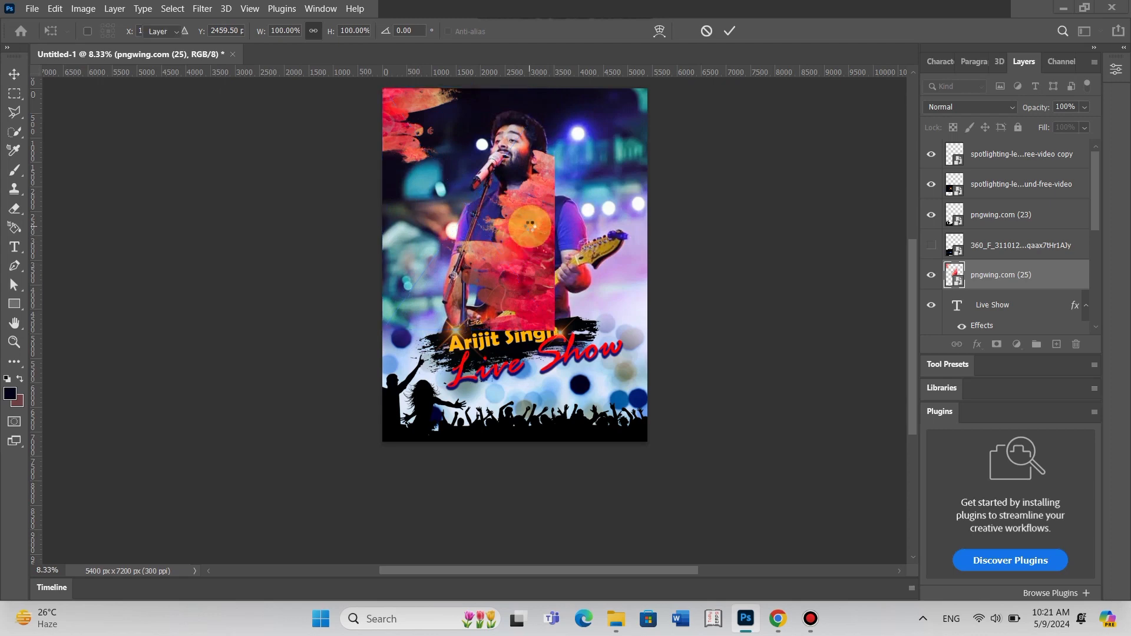
key("shift+Up")
key("shift+Up")
key("shift+Up")
key("shift+Up")
key("shift+Up")
key("shift+Up")
key("shift+Up")
key("shift+Up")
Outline the watercolor patch covering the singer with a Polygonal Lasso selection, leaving out the splash in the poster's upper-left corner.
left_click(15, 112)
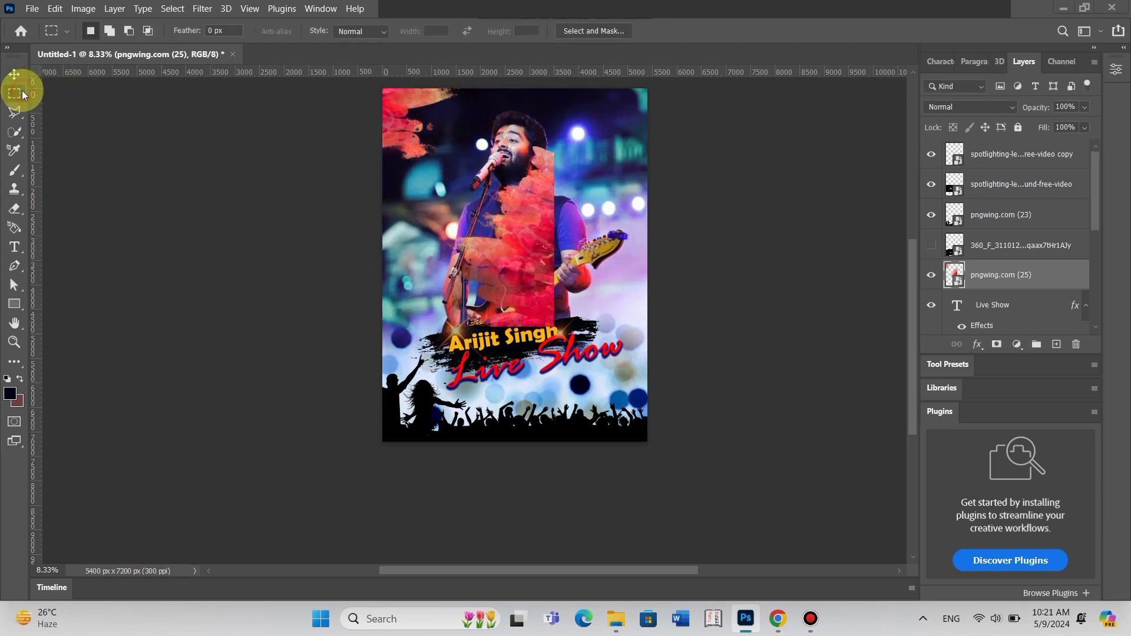
left_click(202, 339)
left_click(507, 492)
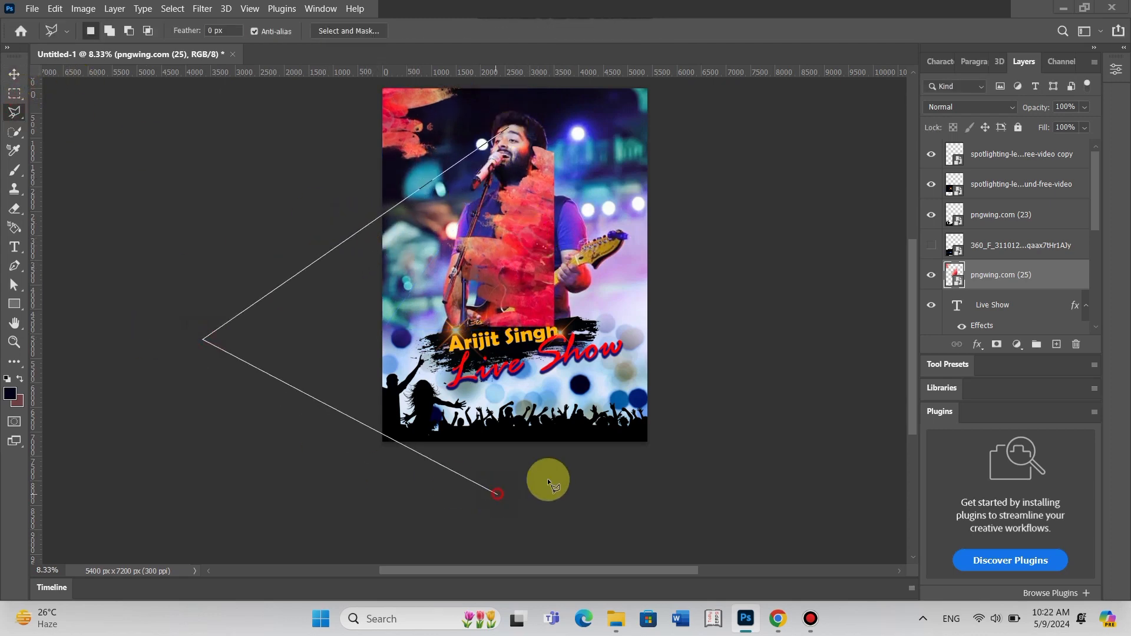
left_click(752, 318)
left_click(680, 167)
left_click(560, 119)
left_click(494, 128)
left_click(507, 129)
Rasterize the pngwing.com (25) smart object, delete its selected watercolor area and deselect.
key("Delete")
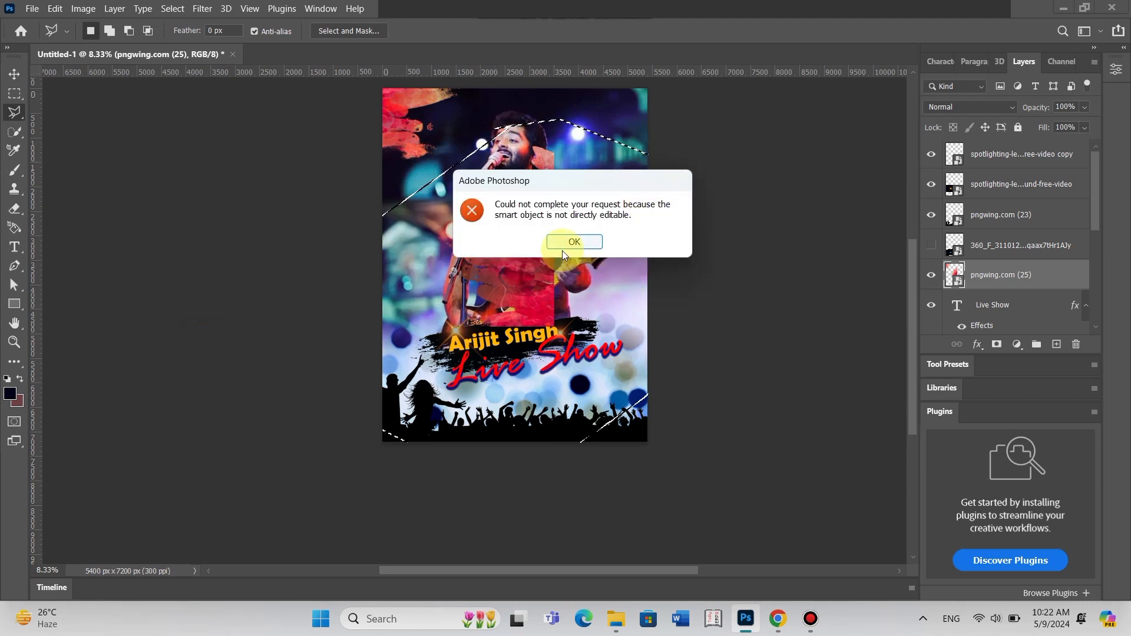
left_click(569, 237)
left_click(14, 208)
left_click(465, 217)
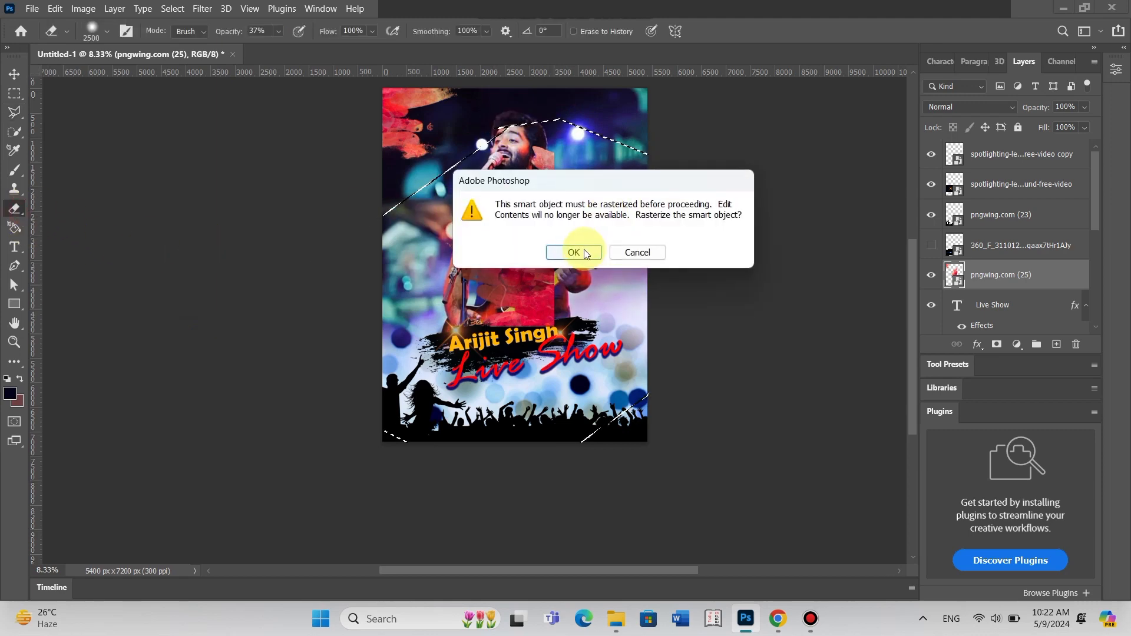
left_click(583, 252)
key("Delete")
key("ctrl+d")
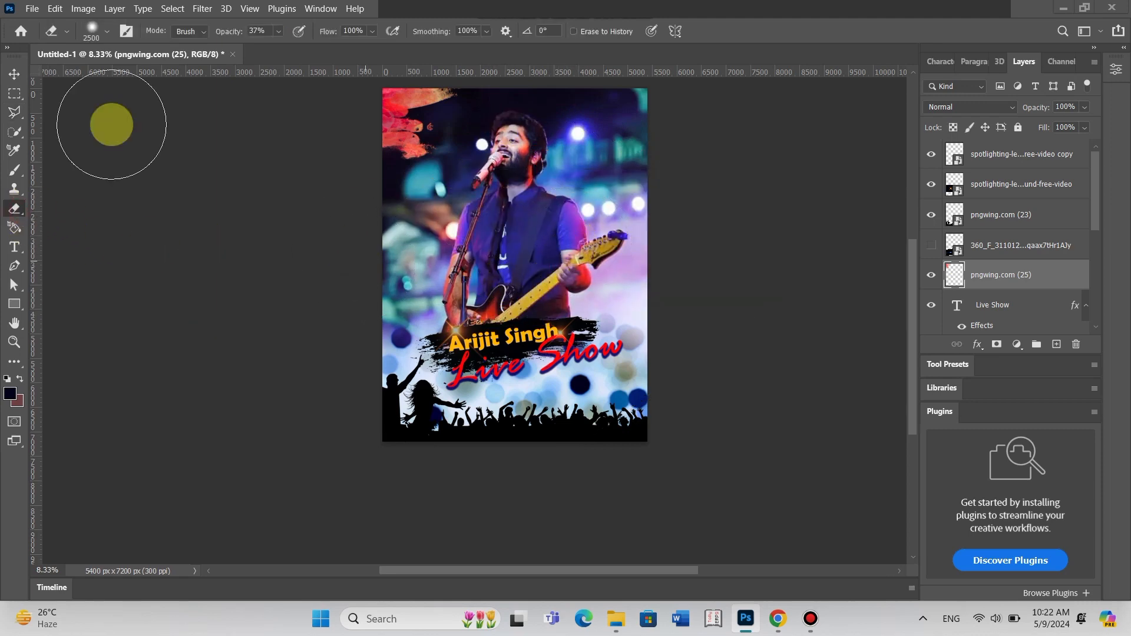
Recolor the Live Show text orange ffb507, sampled from the Arijit Singh title.
left_click(14, 74)
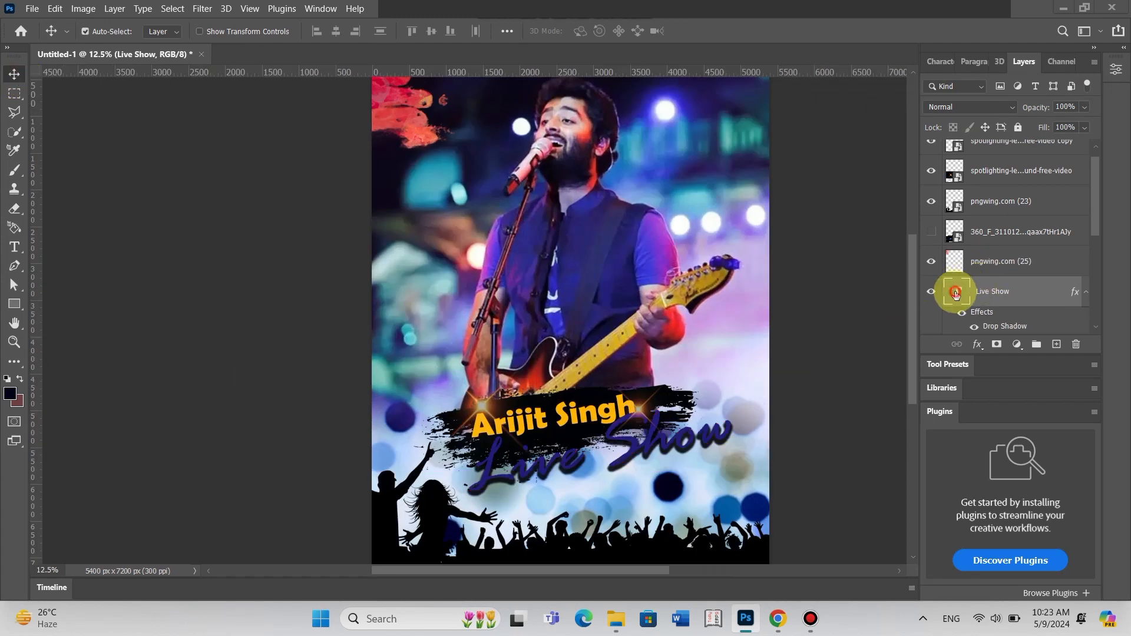
double_click(956, 292)
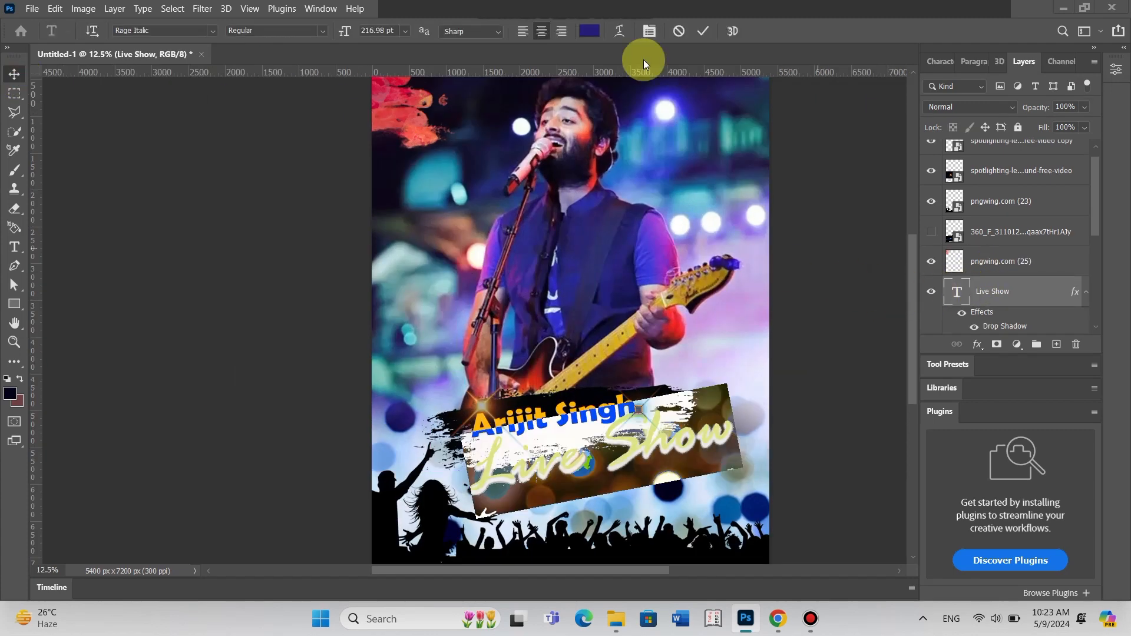
left_click(589, 30)
left_click(594, 407)
left_click(594, 406)
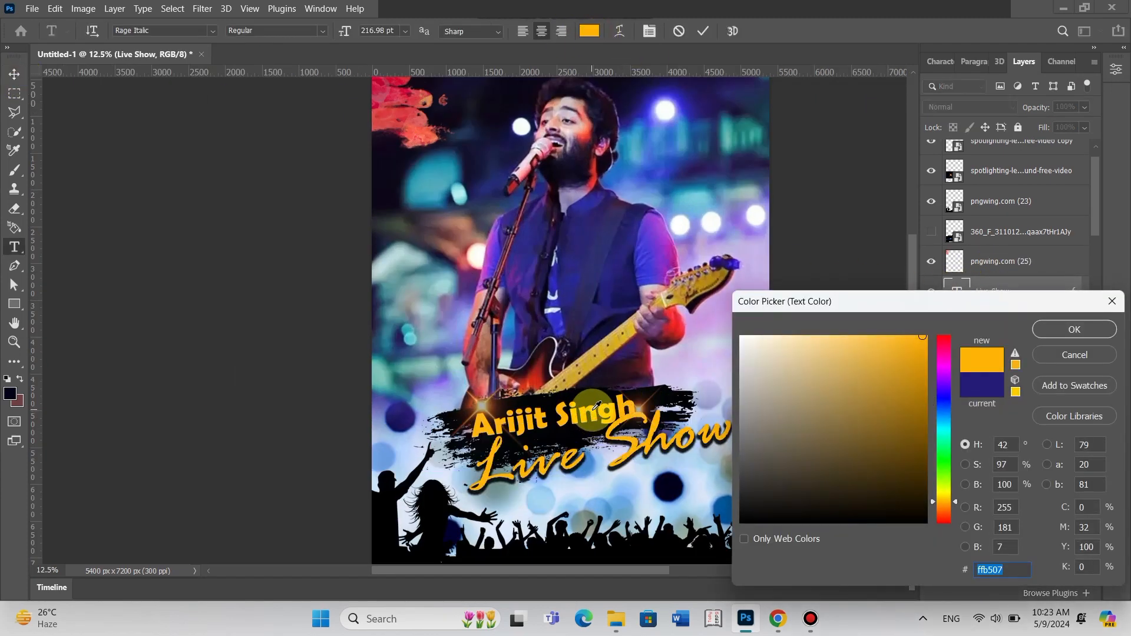
left_click(946, 491)
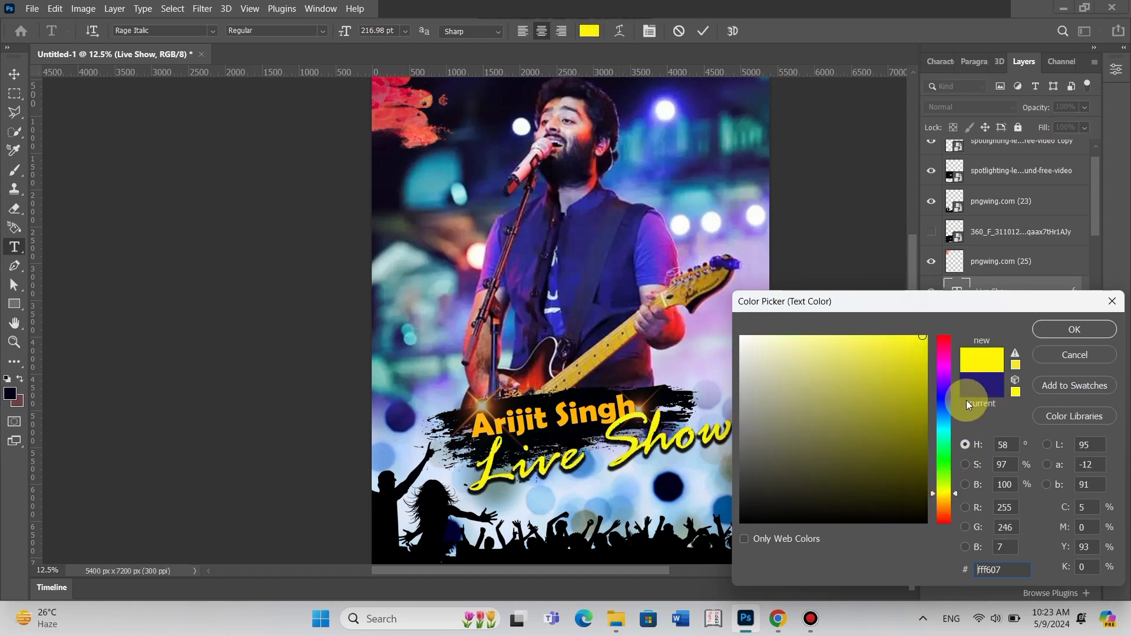
left_click(588, 414)
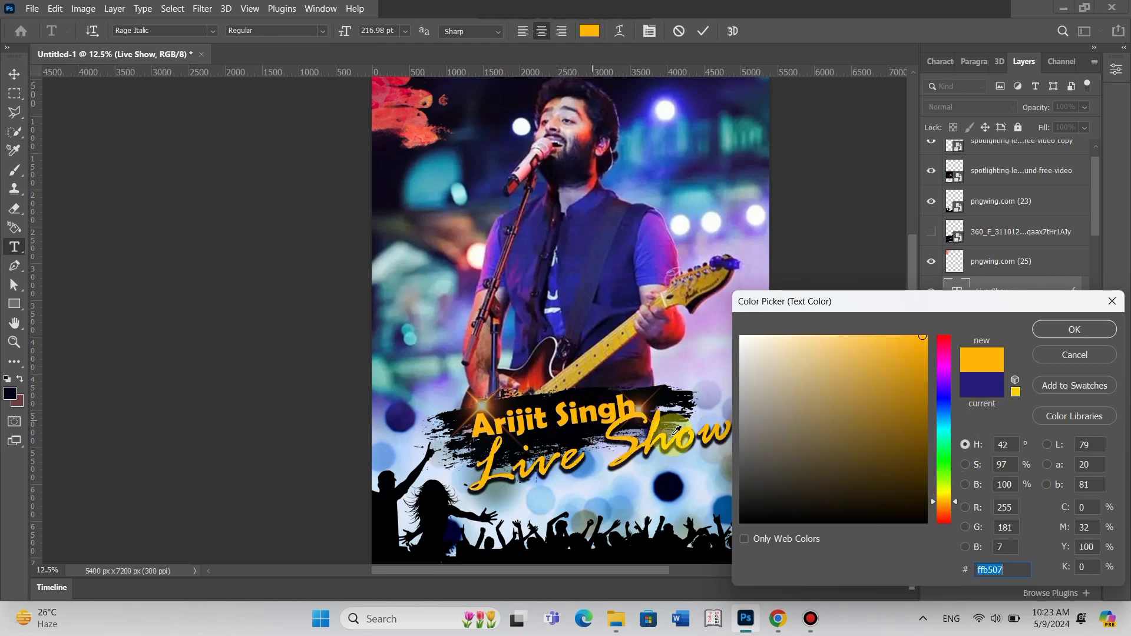
left_click(1070, 329)
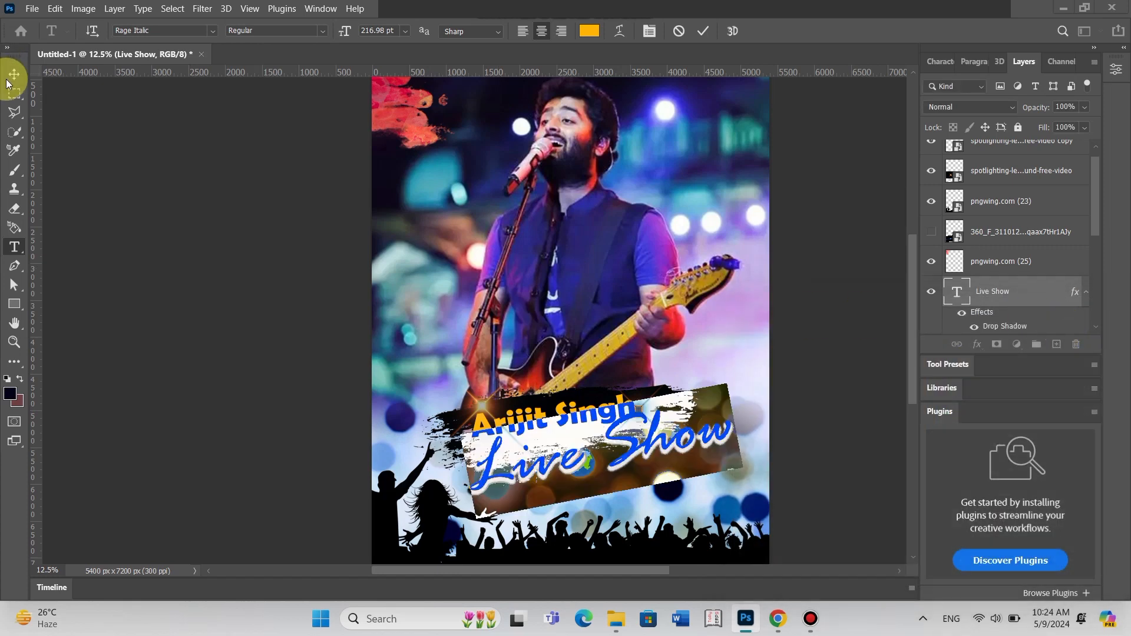
left_click(9, 80)
scroll(724, 406, "down", 3)
scroll(625, 441, "up", 4)
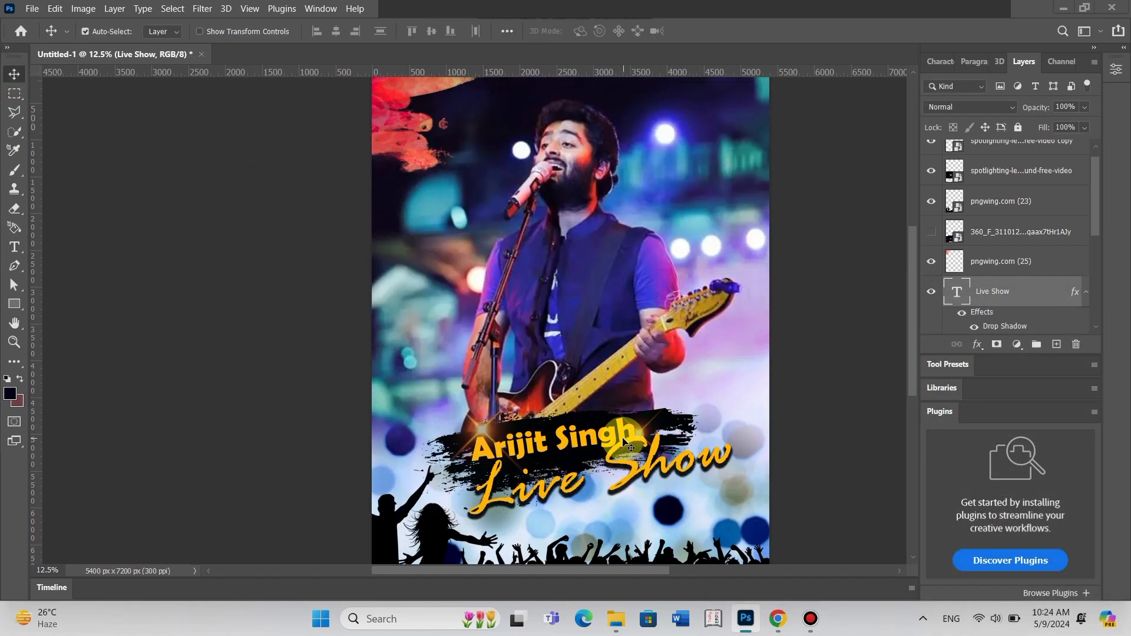
Duplicate the lens flare at the end of the Arijit Singh title, try moving the copy to the end of Live Show, and undo the move.
left_click(636, 431)
left_click_drag(640, 433, 740, 467)
key("ctrl+z")
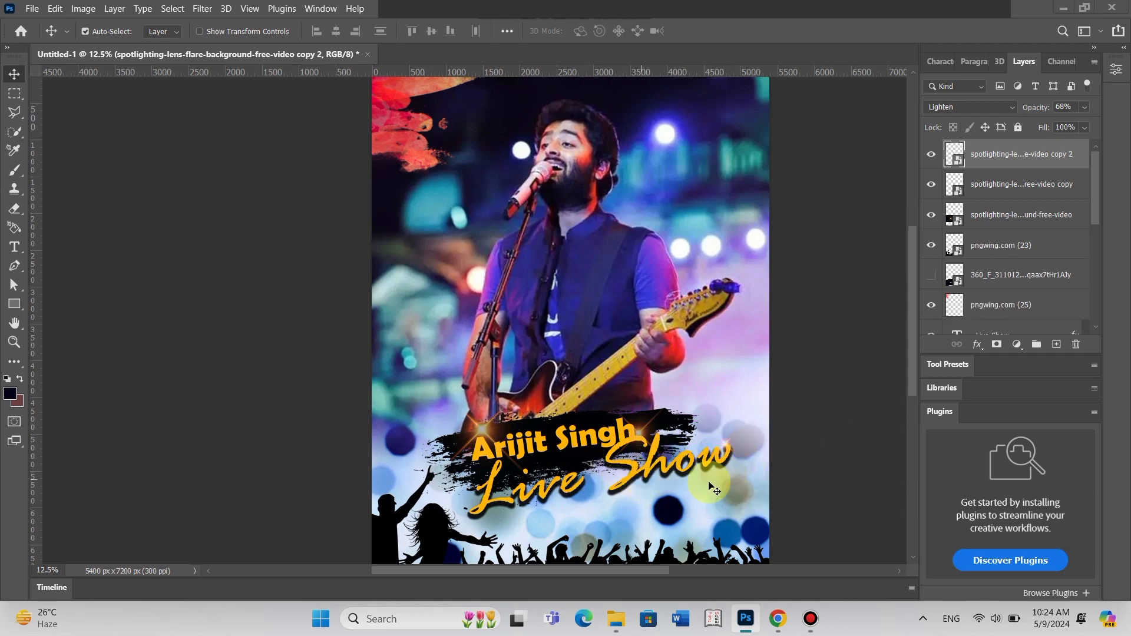
Examine the whole poster composition from the watercolor corner down to the title and crowd silhouette.
scroll(598, 413, "down", 1)
scroll(294, 412, "up", 3)
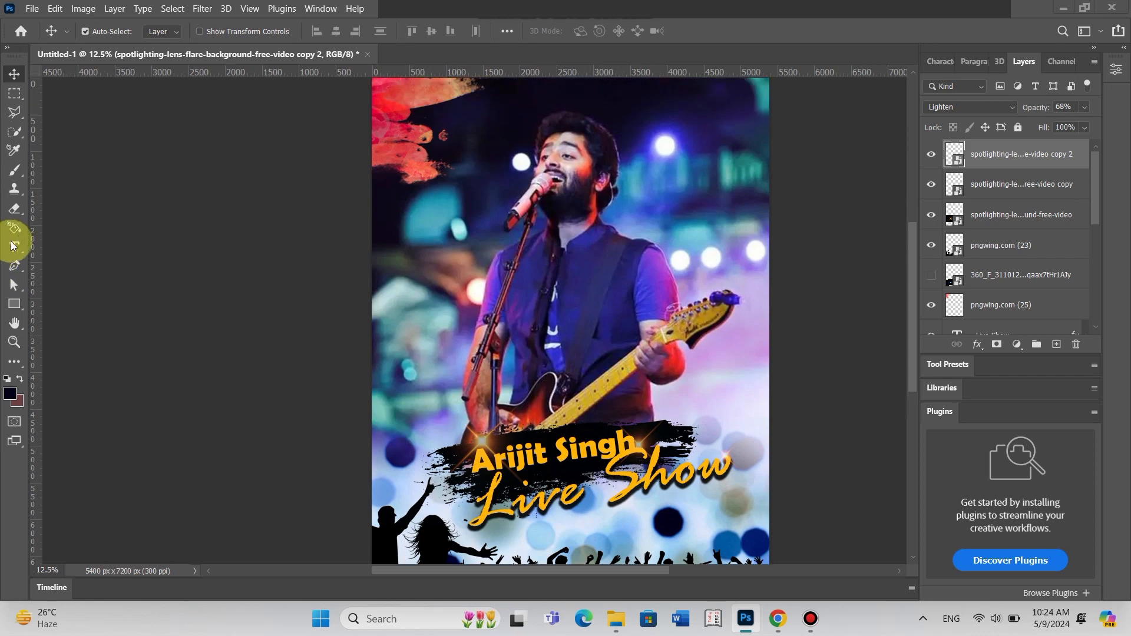
scroll(654, 388, "down", 6)
scroll(684, 448, "up", 2)
scroll(703, 466, "up", 2)
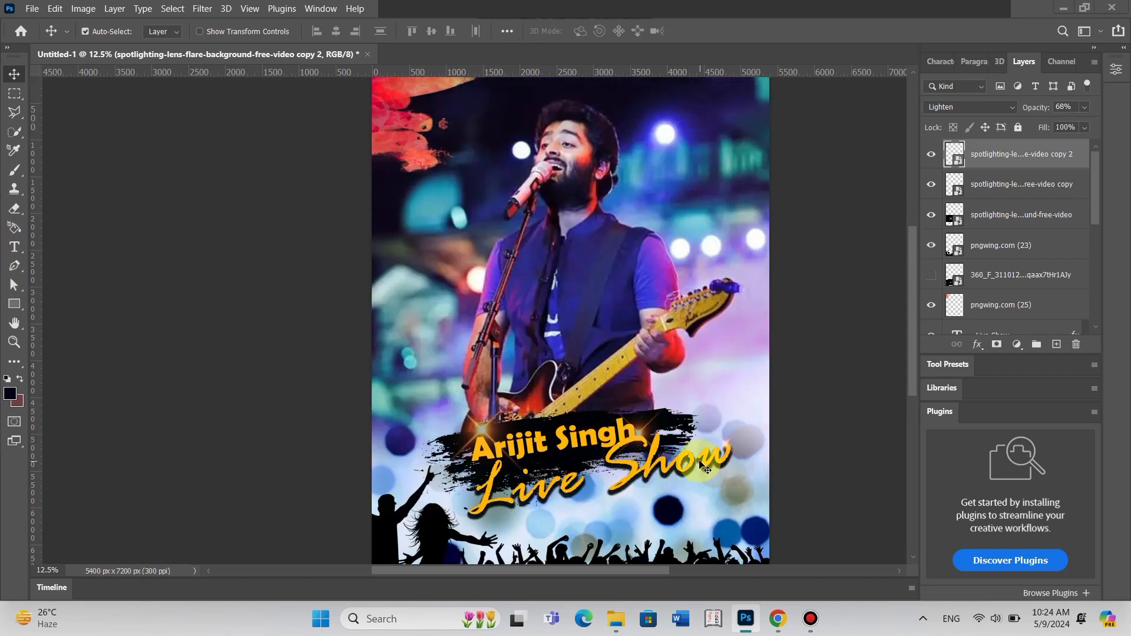
scroll(703, 465, "down", 2)
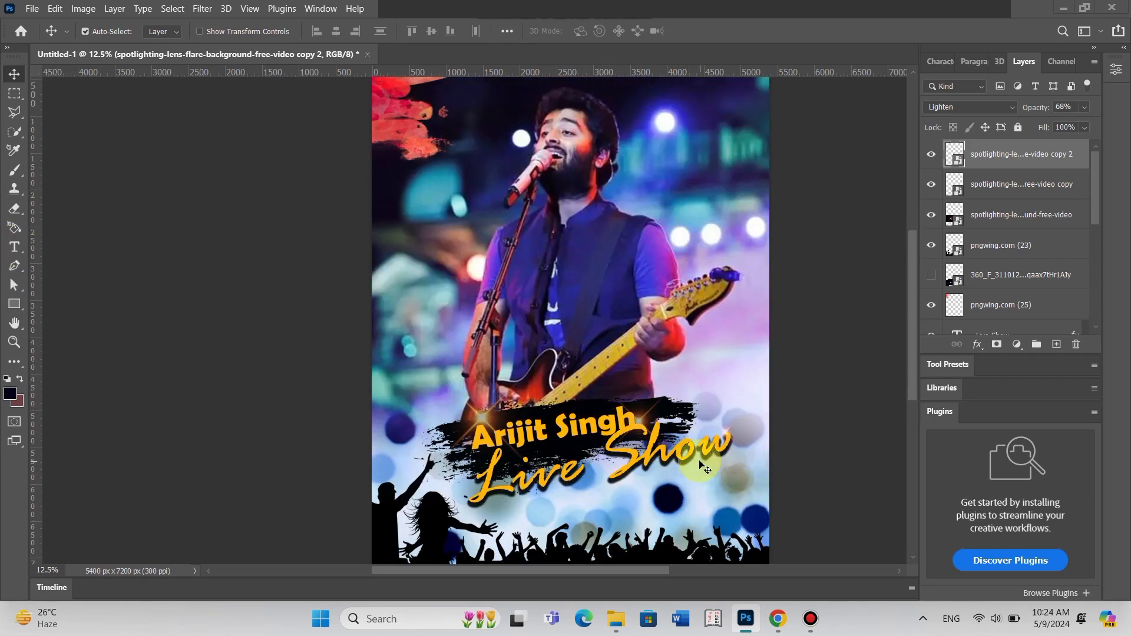
scroll(703, 466, "down", 8)
scroll(703, 466, "up", 9)
scroll(703, 465, "down", 1)
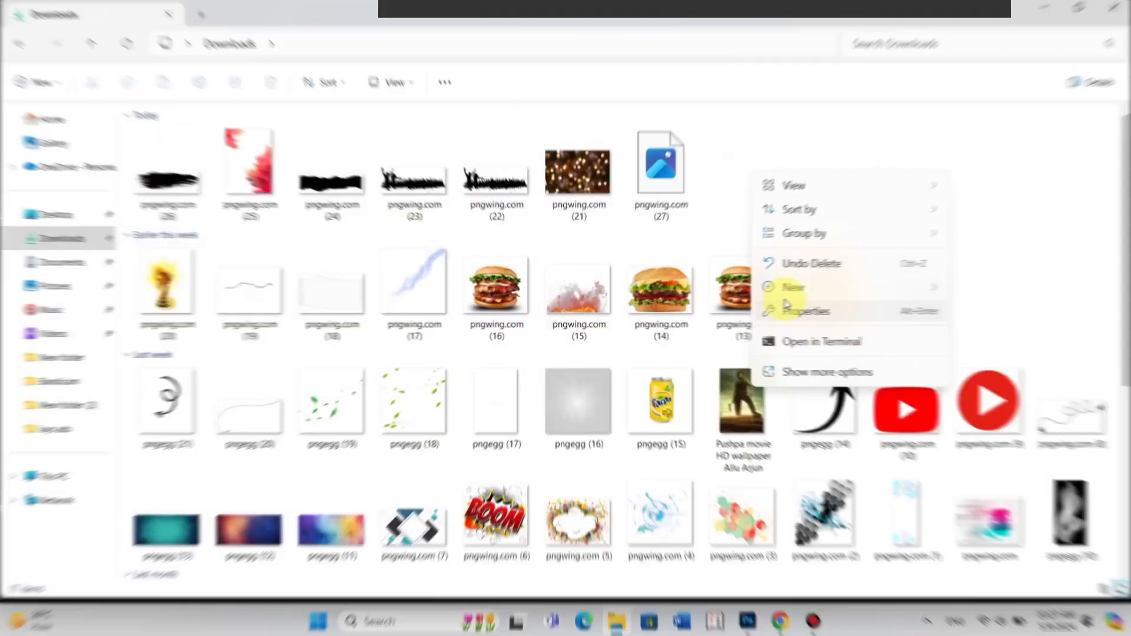
Refresh the Downloads folder and place the pngwing.com (27) border frame image into the Photoshop poster.
left_click(788, 371)
left_click(842, 276)
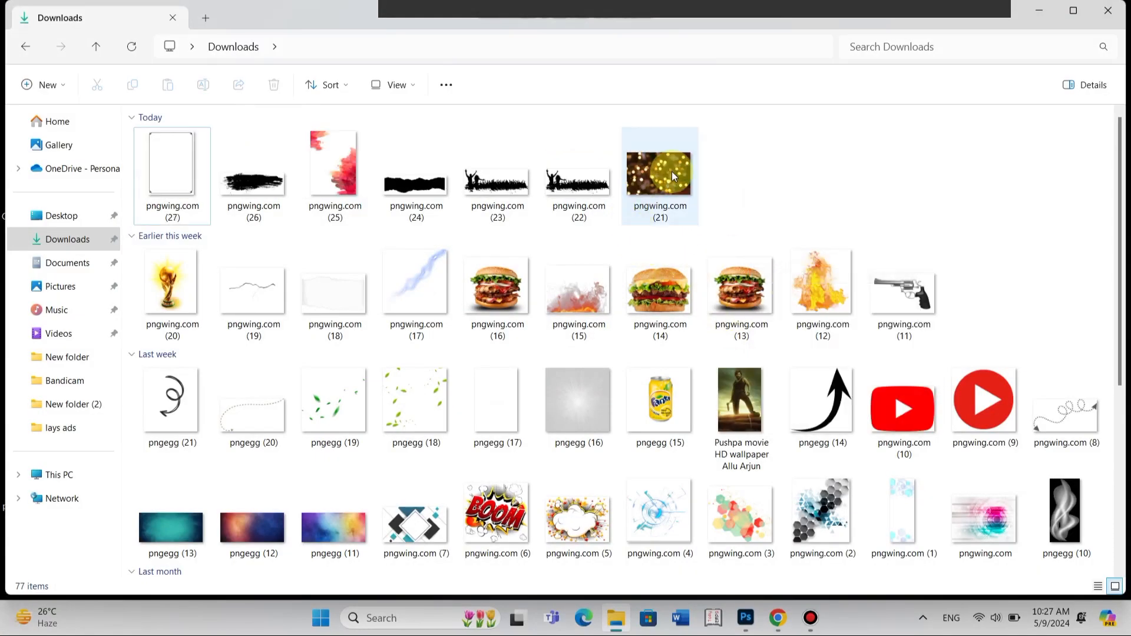
left_click(210, 185)
left_click_drag(172, 177, 492, 357)
Enlarge the placed border frame to about 497% so it spans the poster's width, reposition it and apply the transform.
scroll(625, 358, "up", 2)
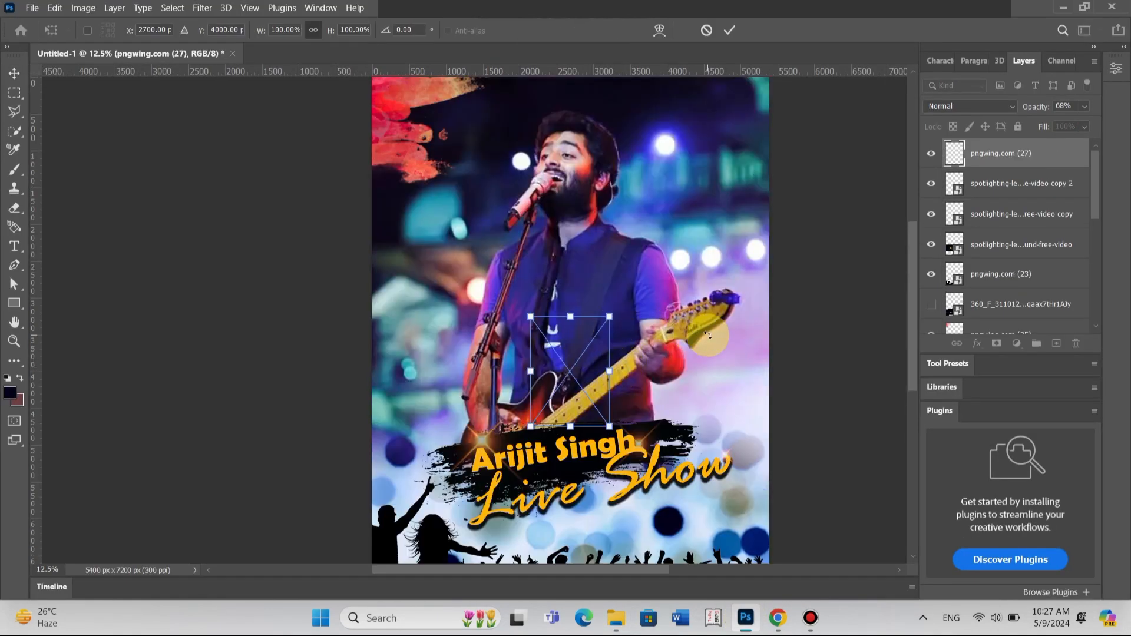
left_click_drag(713, 340, 669, 84)
scroll(661, 147, "down", 1)
left_click_drag(662, 153, 663, 135)
scroll(825, 285, "down", 5)
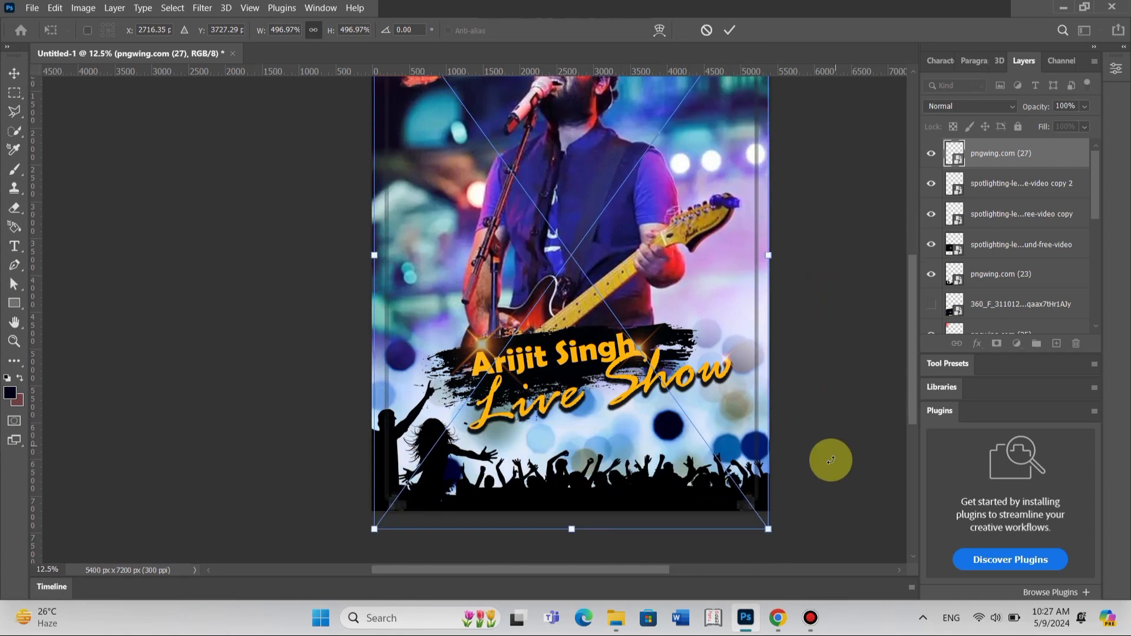
scroll(665, 476, "up", 2)
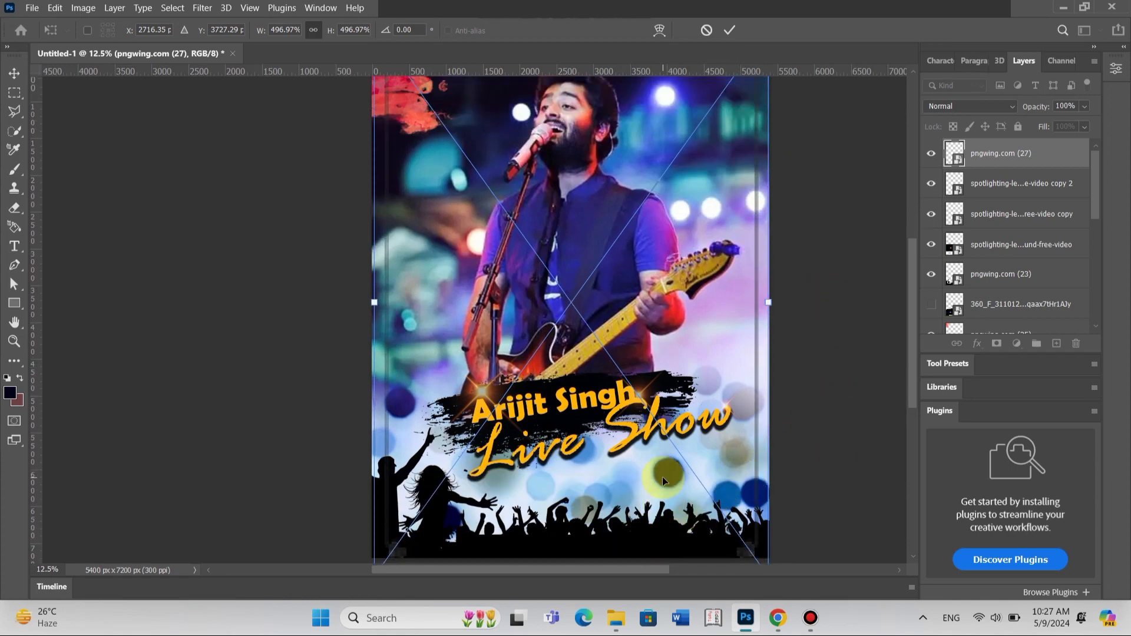
key("Return")
Add a Color Overlay to the border frame in orange ffb508, sampled from the Live Show text.
scroll(704, 477, "up", 3)
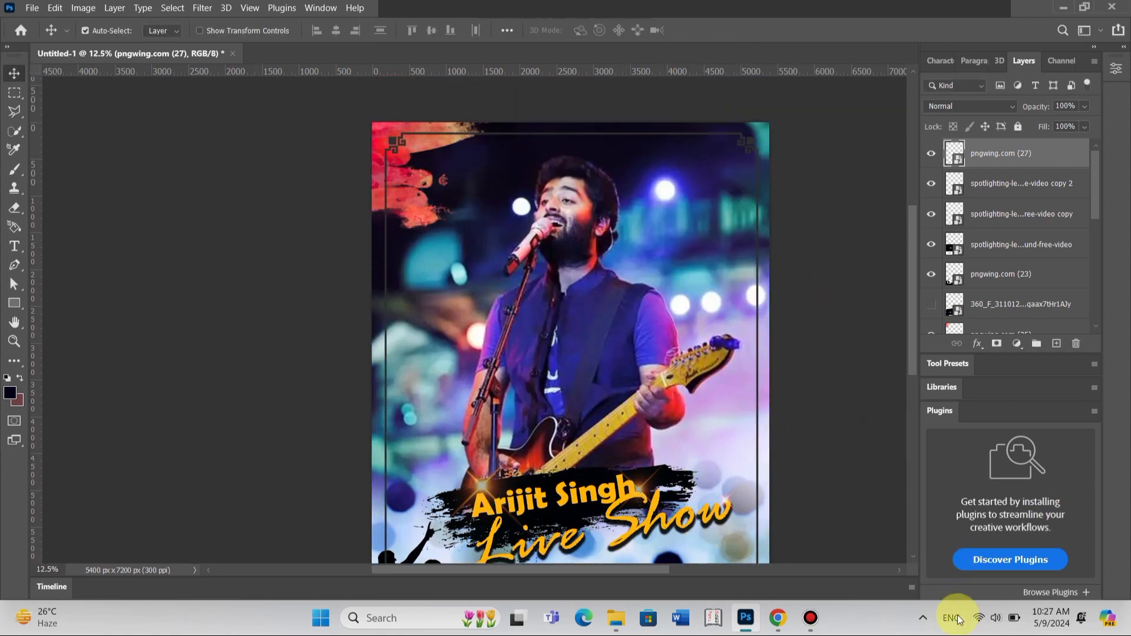
left_click(988, 346)
left_click(1023, 457)
left_click(910, 178)
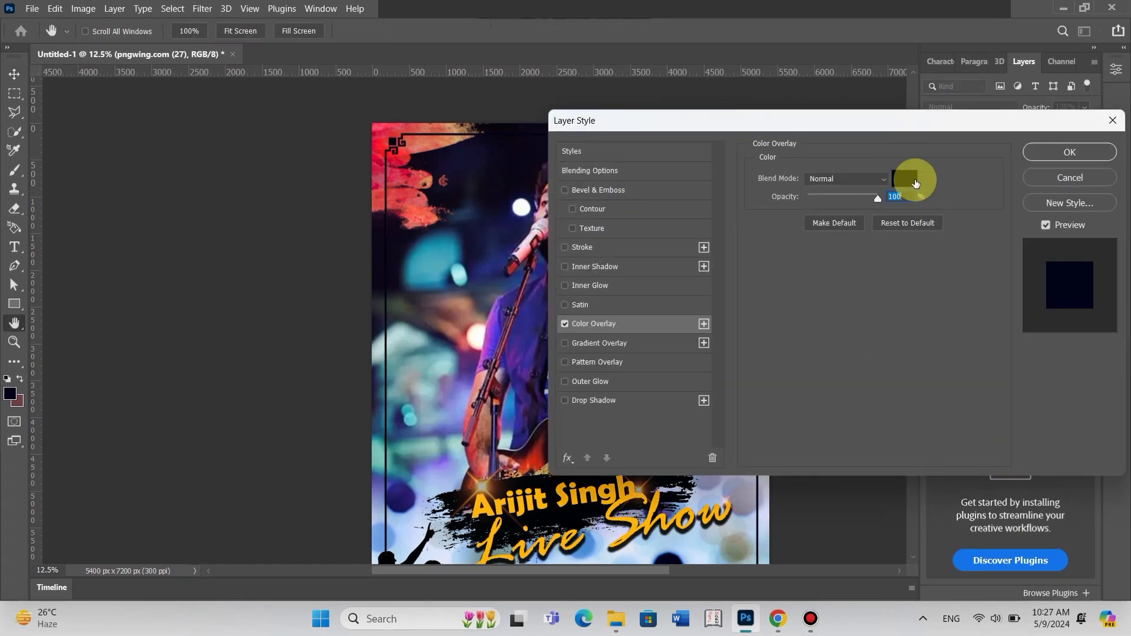
left_click(944, 491)
left_click_drag(940, 494, 943, 489)
mouse_move(889, 371)
left_mouse_down()
mouse_move(902, 336)
mouse_move(1021, 302)
left_mouse_up()
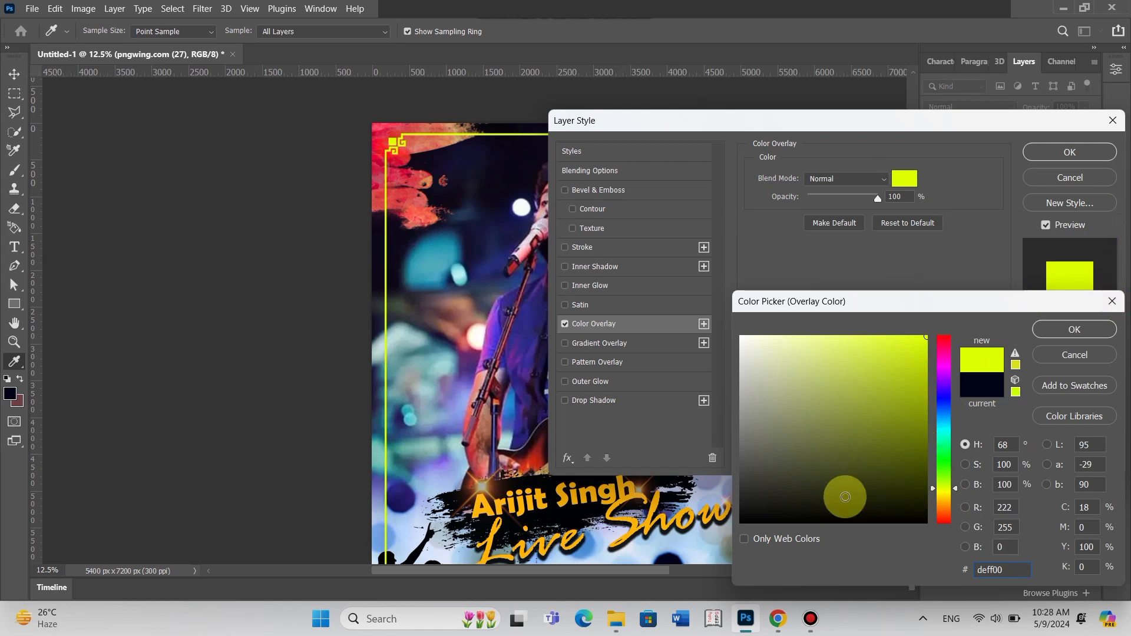
left_click(665, 518)
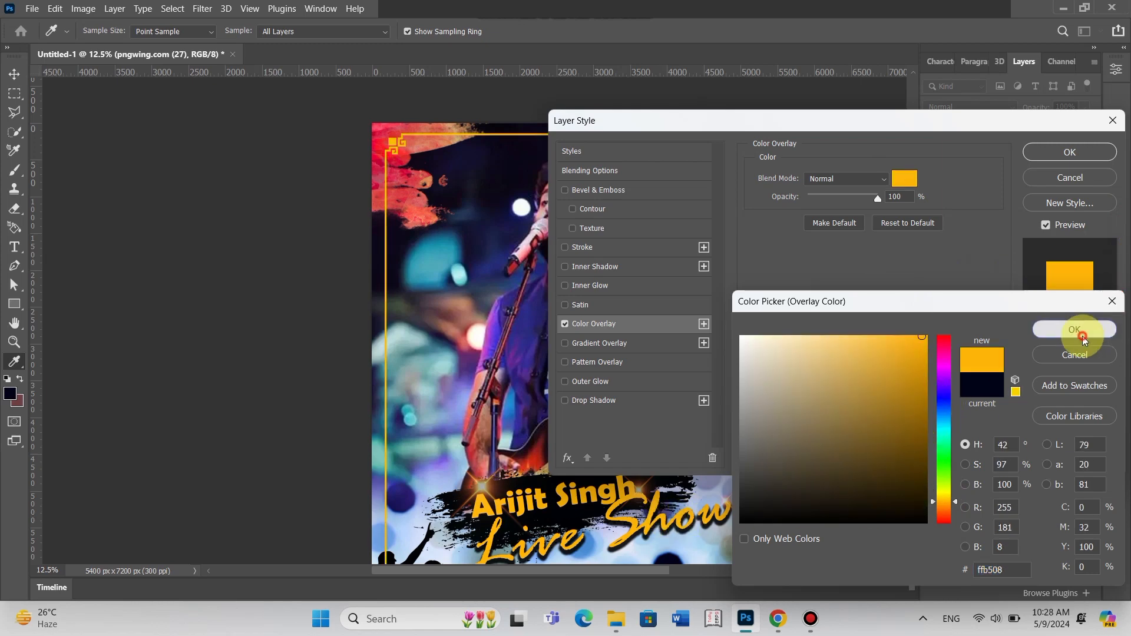
left_click(1075, 329)
key("Return")
Bring the crowd silhouette layer and the red watercolor layer in front of the border frame.
scroll(576, 363, "down", 3)
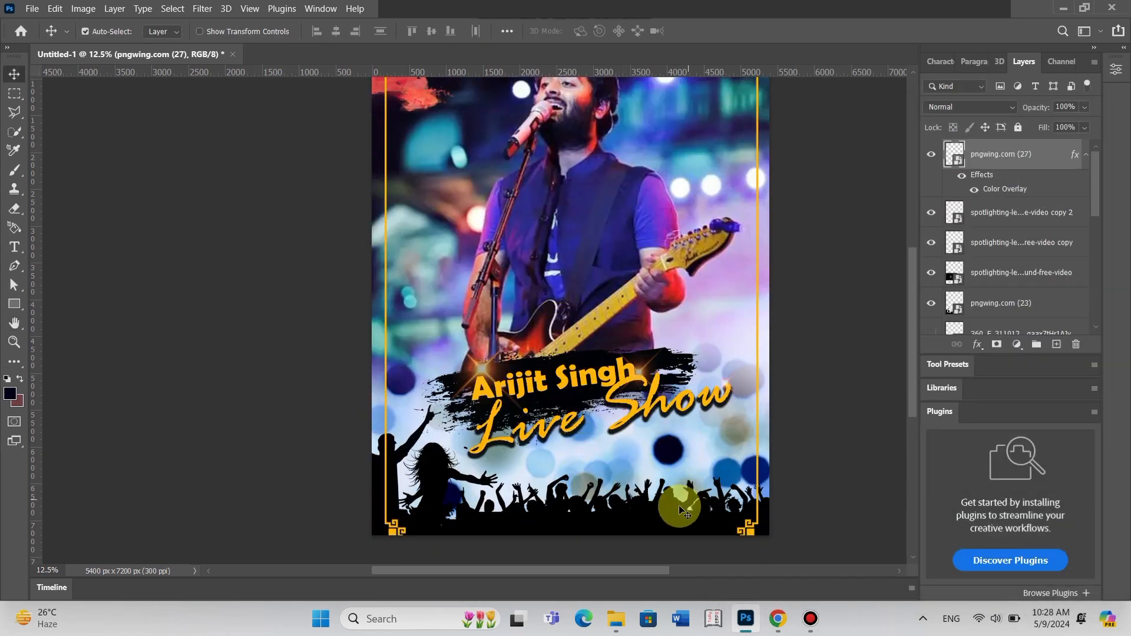
left_click(379, 470)
key("ctrl+shift+bracketright")
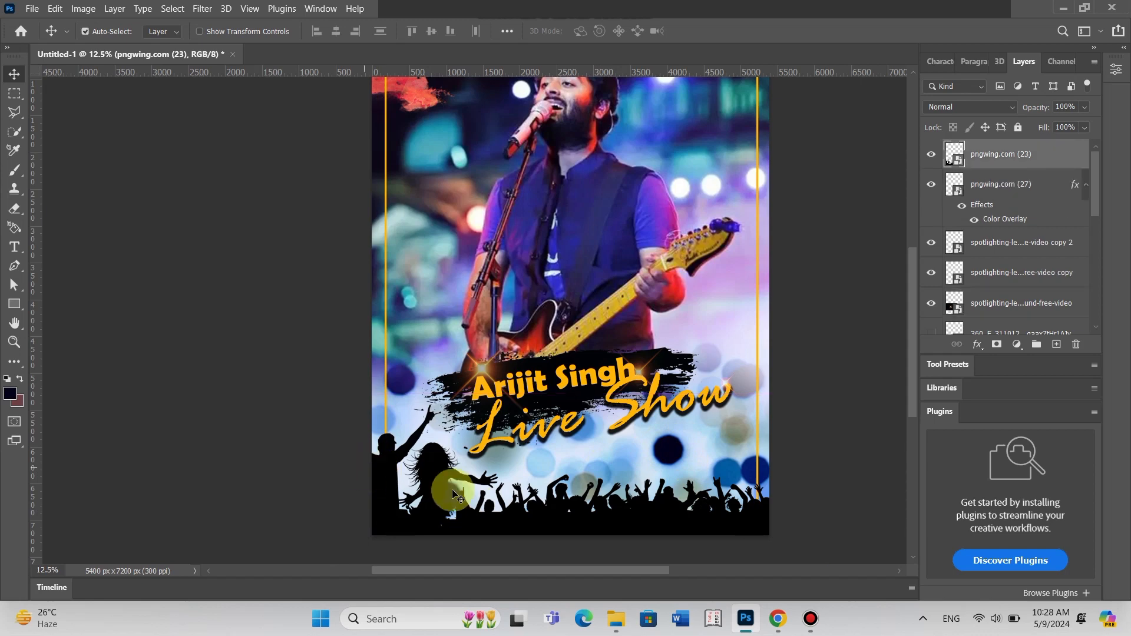
scroll(522, 406, "up", 2)
left_click(380, 111)
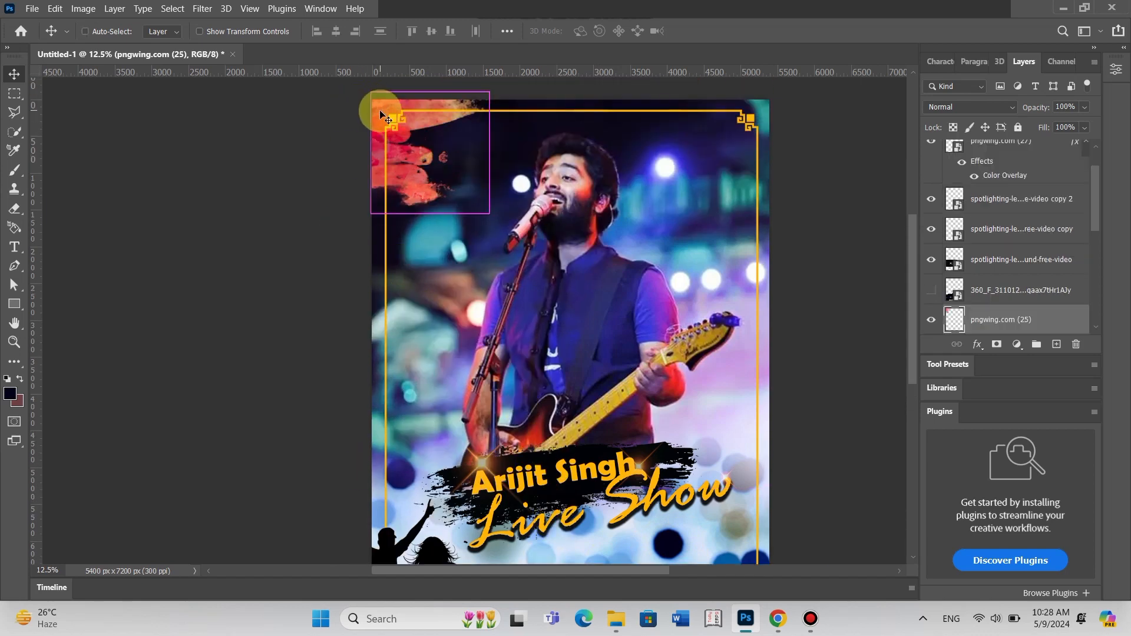
key("ctrl+shift+bracketright")
Duplicate the red watercolor layer pngwing.com (25).
left_click(428, 119, "ctrl")
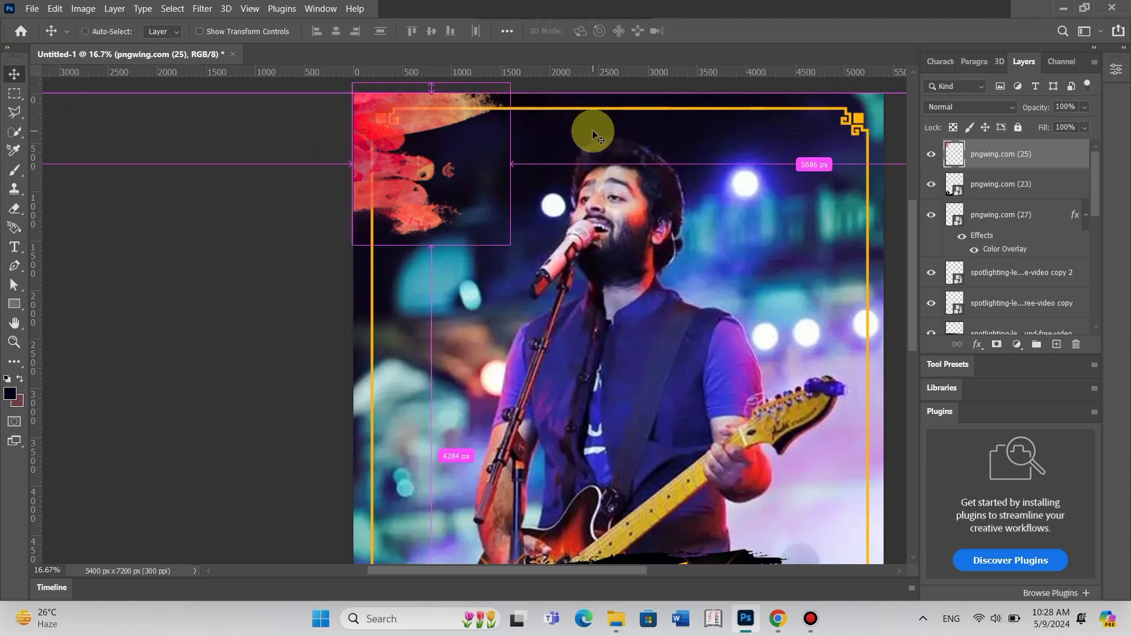
key("ctrl+j")
scroll(689, 100, "down", 2)
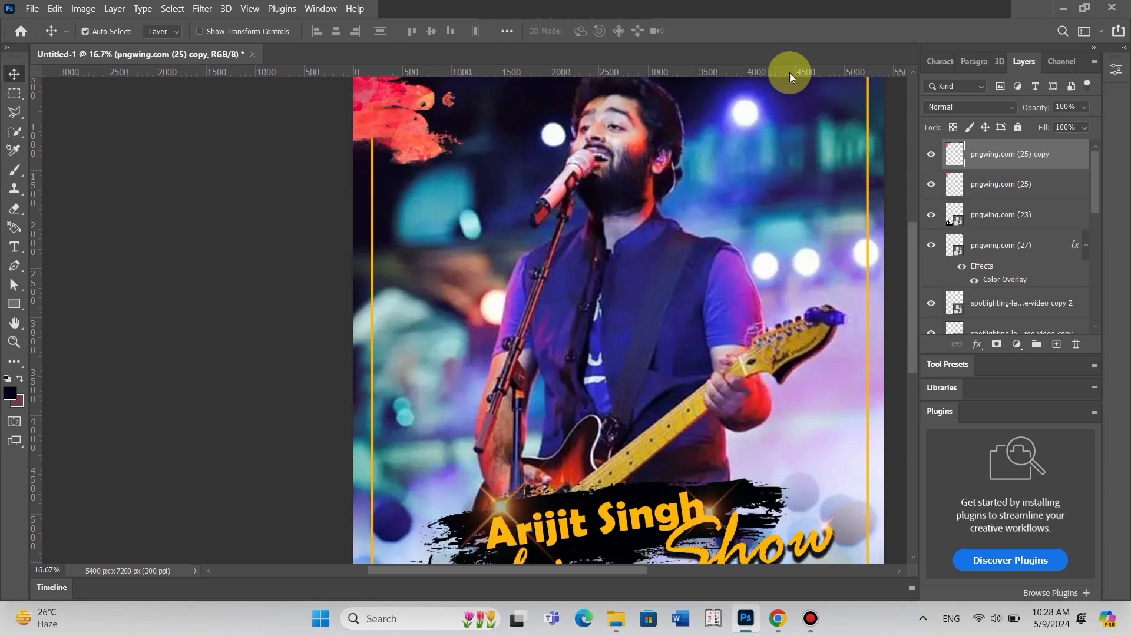
left_click(789, 73, "alt")
left_click(807, 214, "alt")
left_click(760, 170, "ctrl")
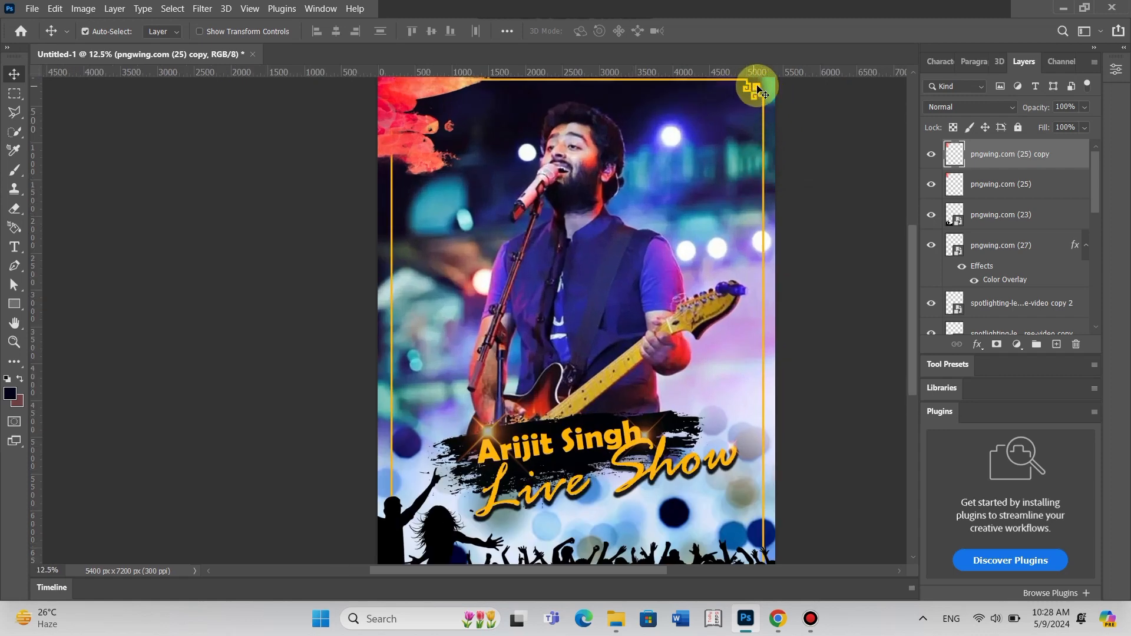
Change the border frame's Color Overlay to yellow ffeb08 and apply the layer style.
left_click(753, 84)
double_click(990, 281)
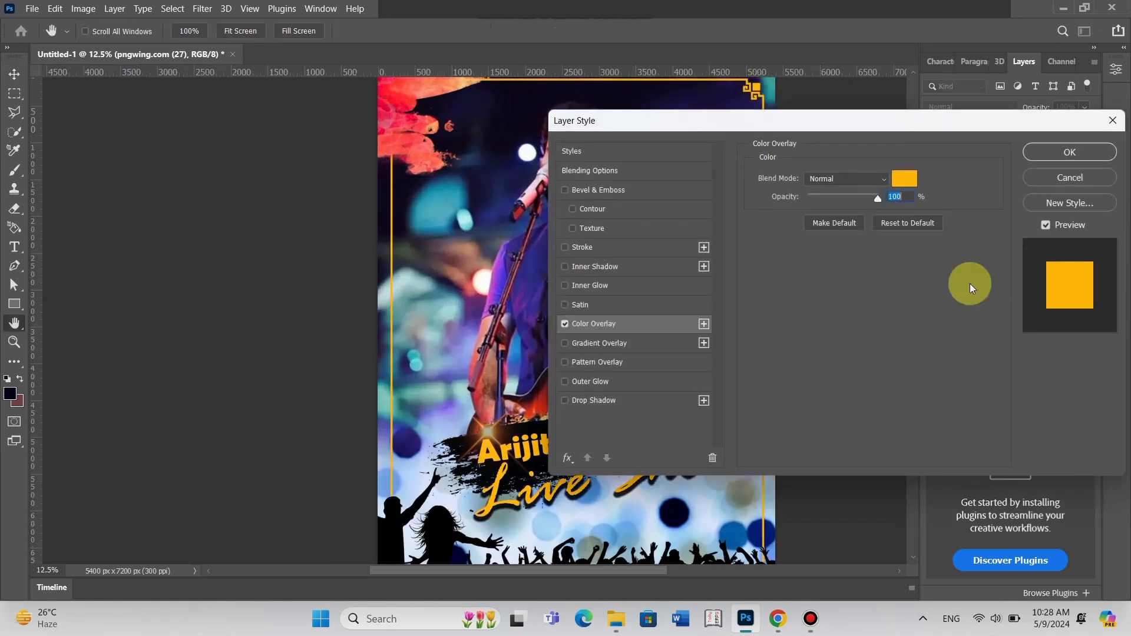
left_click(904, 178)
left_click(946, 493)
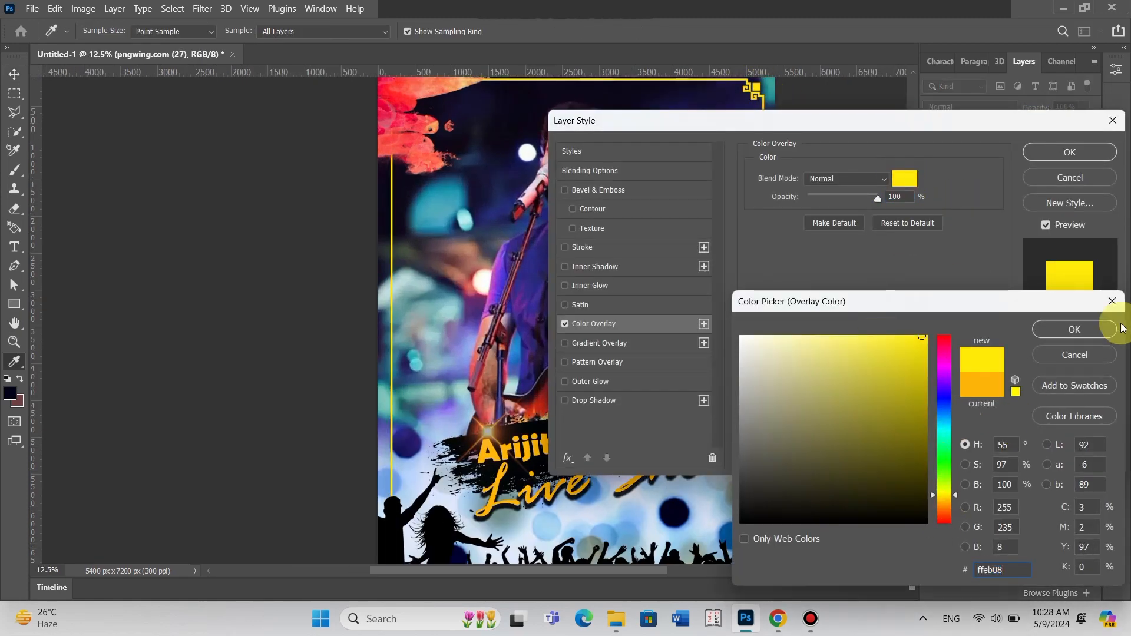
left_click(1074, 330)
left_click(1069, 153)
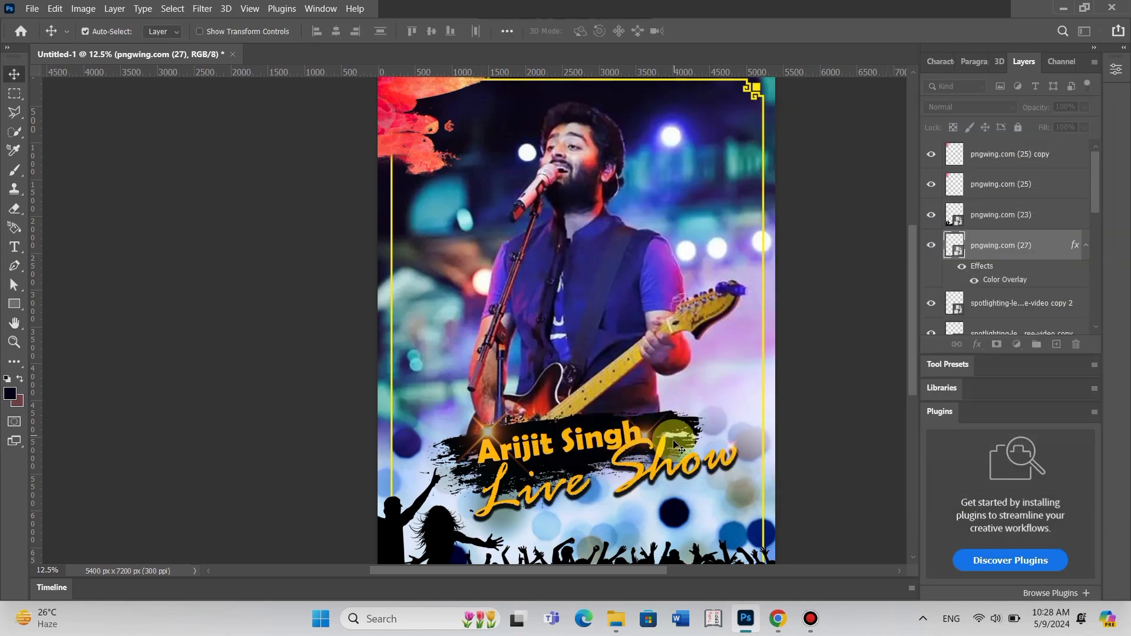
Recolor the Live Show text with the yellow sampled from the border frame's corner ornament.
left_click(627, 441)
scroll(1002, 321, "down", 2)
left_click(967, 319)
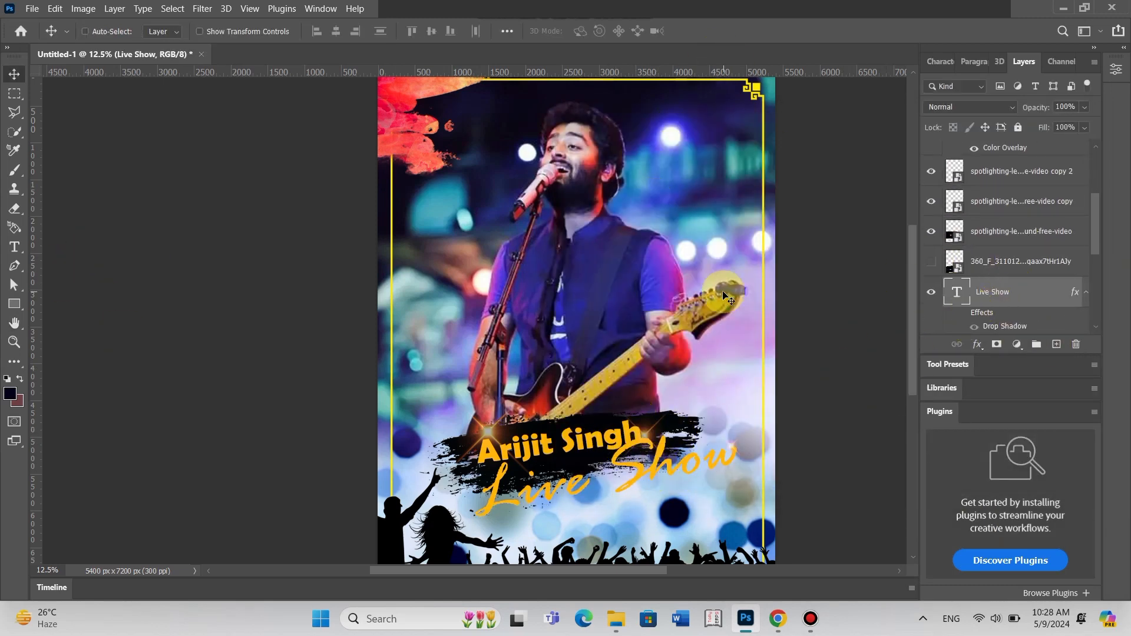
double_click(956, 292)
left_click(592, 35)
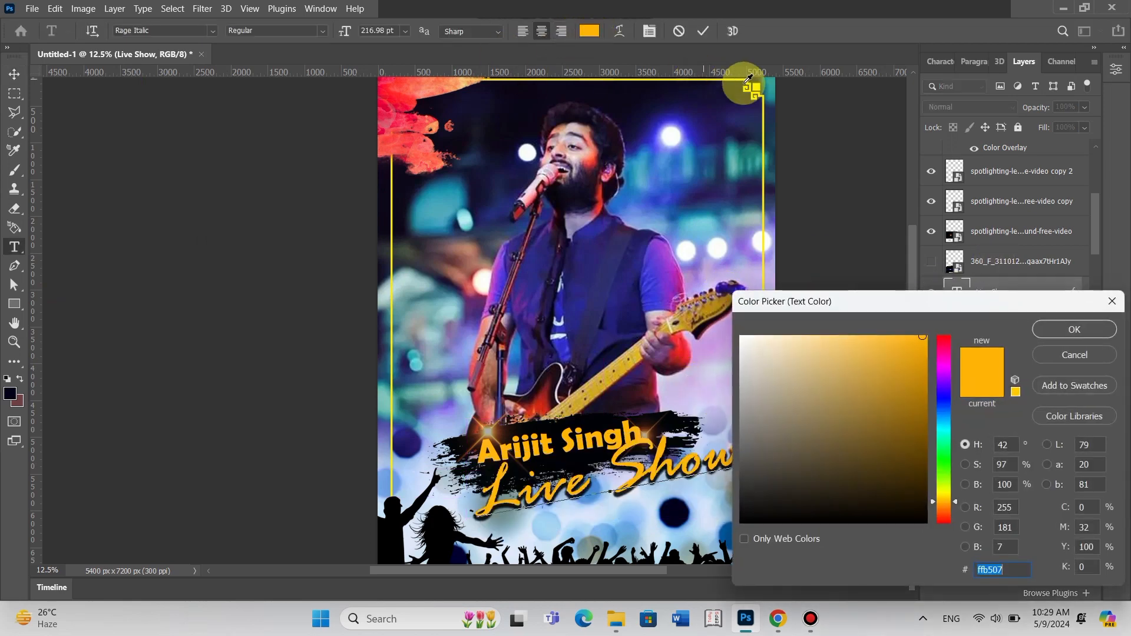
left_click(756, 86)
left_click(1070, 332)
Recolor the Arijit Singh text with the same yellow sampled from the border frame's corner ornament.
scroll(992, 302, "down", 3)
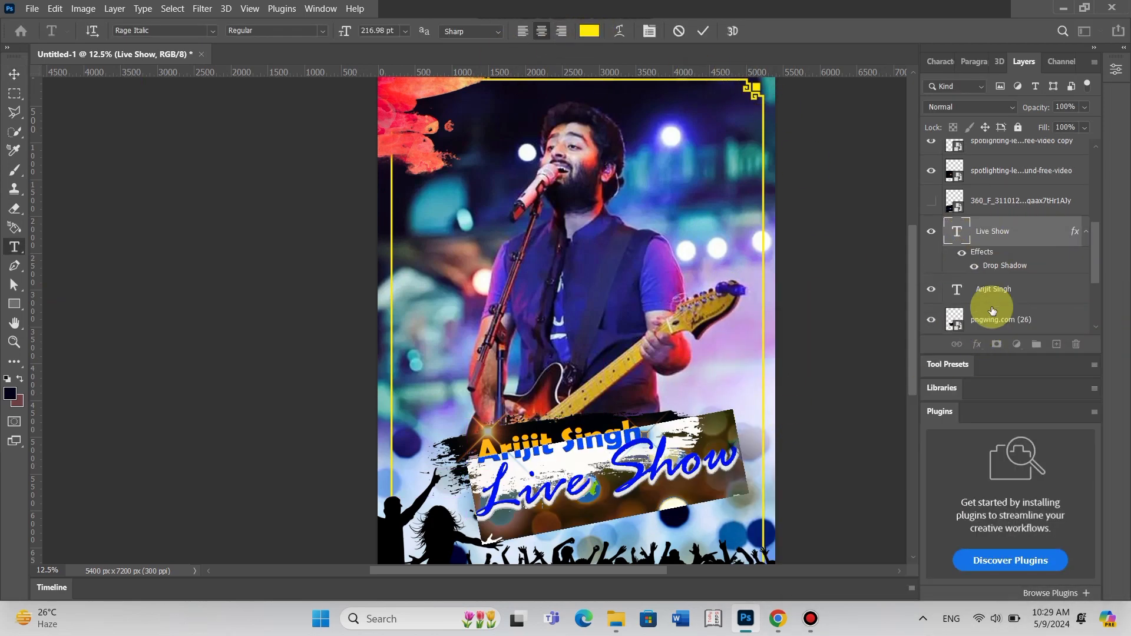
double_click(958, 258)
left_click(592, 34)
left_click(752, 88)
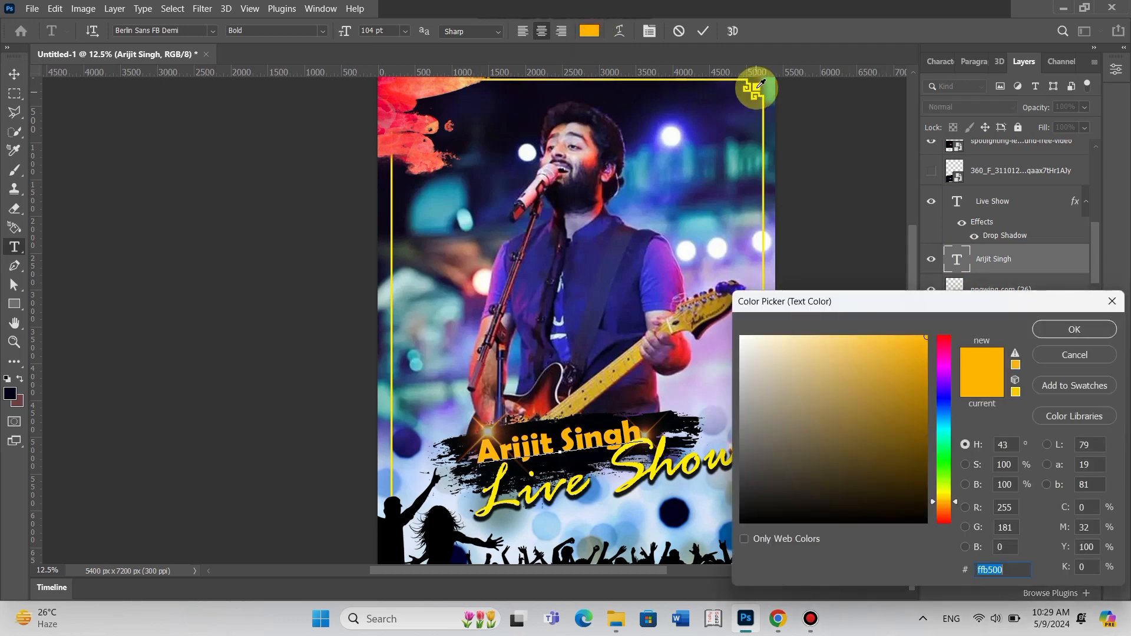
left_click(1073, 342)
left_click(14, 73)
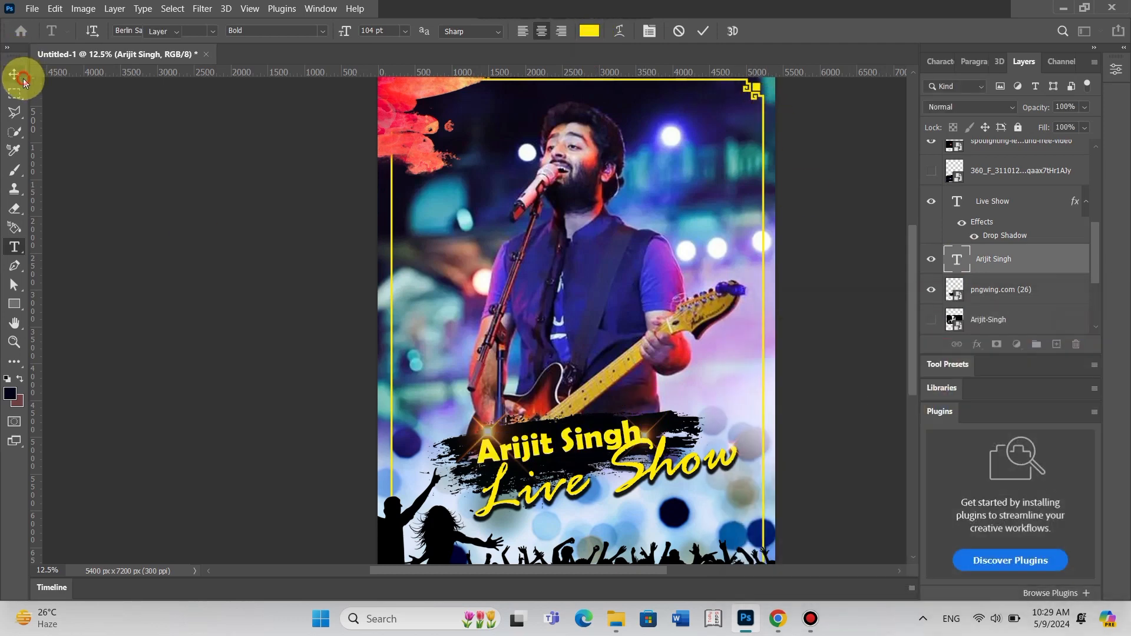
Brighten the lens flare at the start of the Arijit Singh title with Levels by lowering its white input level.
scroll(750, 273, "down", 2)
left_click(482, 406)
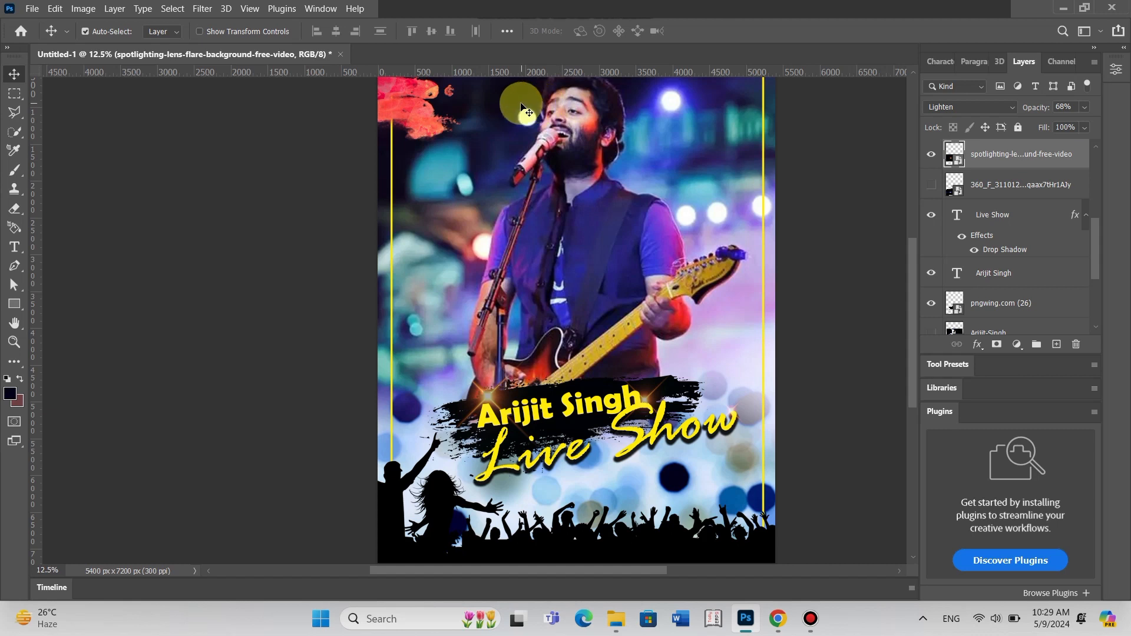
key("ctrl+l")
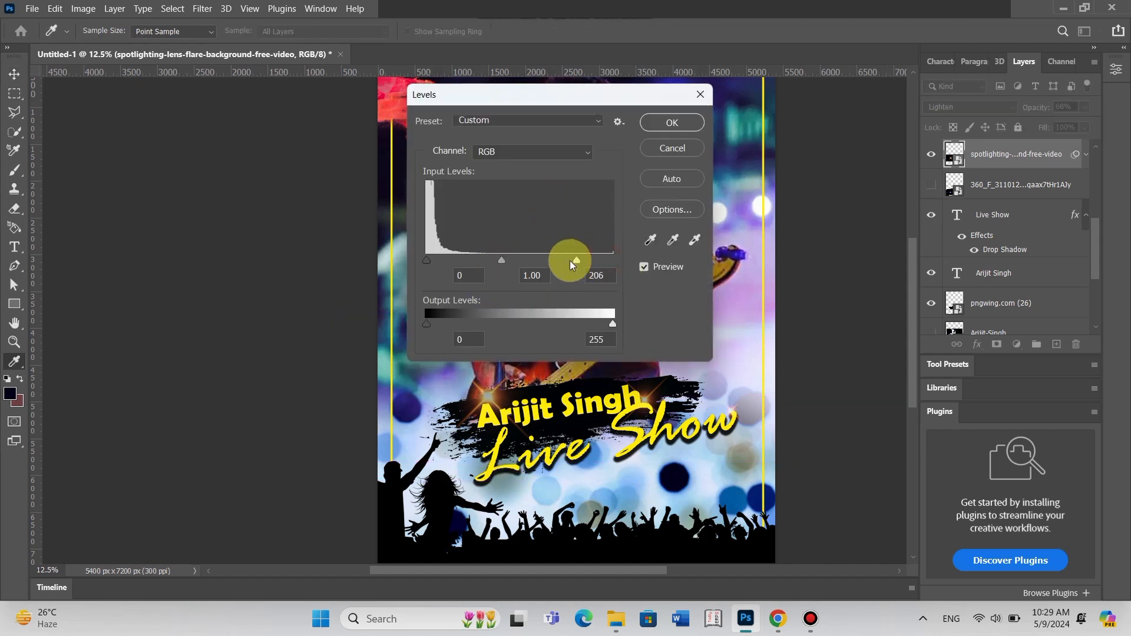
left_click_drag(570, 261, 561, 260)
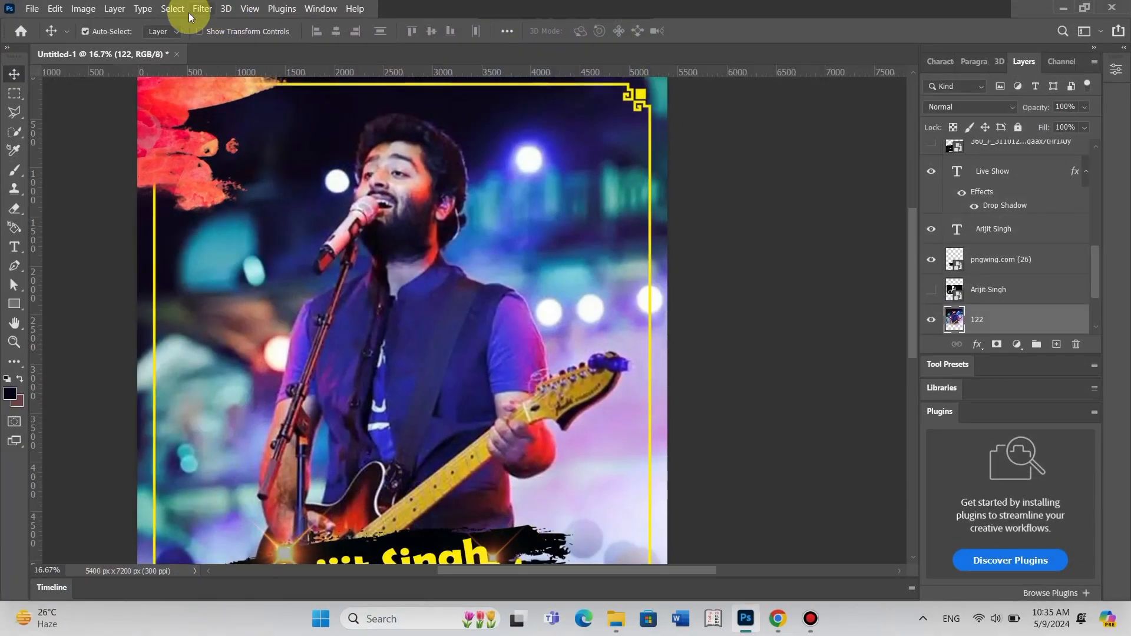
Select the singer as the subject on layer 122 and copy the selection to a new layer.
left_click(187, 10)
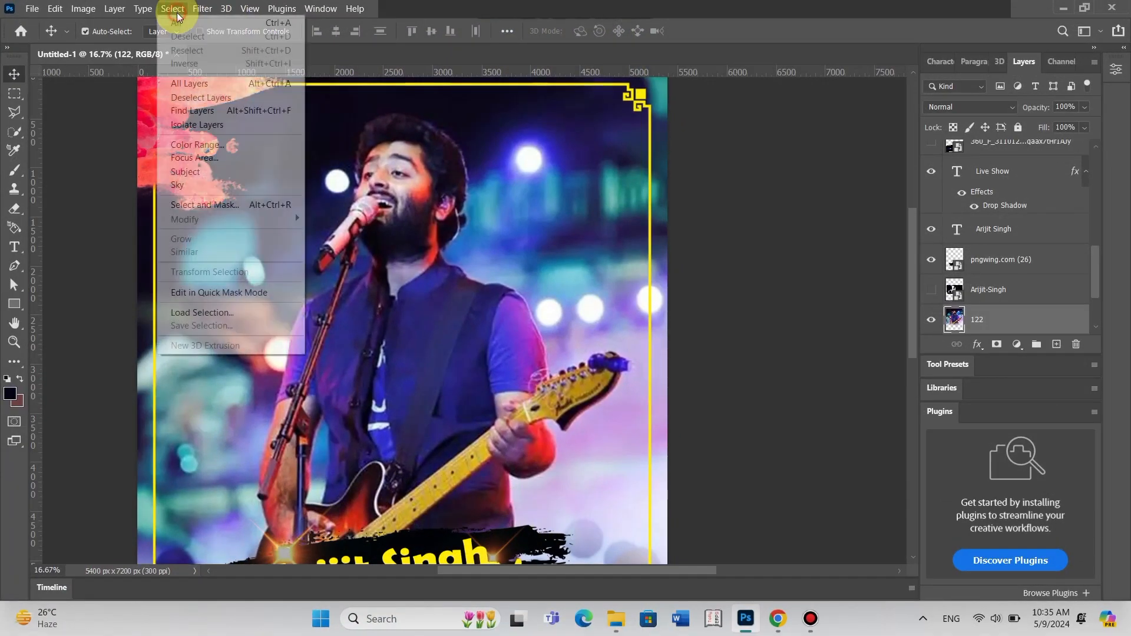
left_click(213, 167)
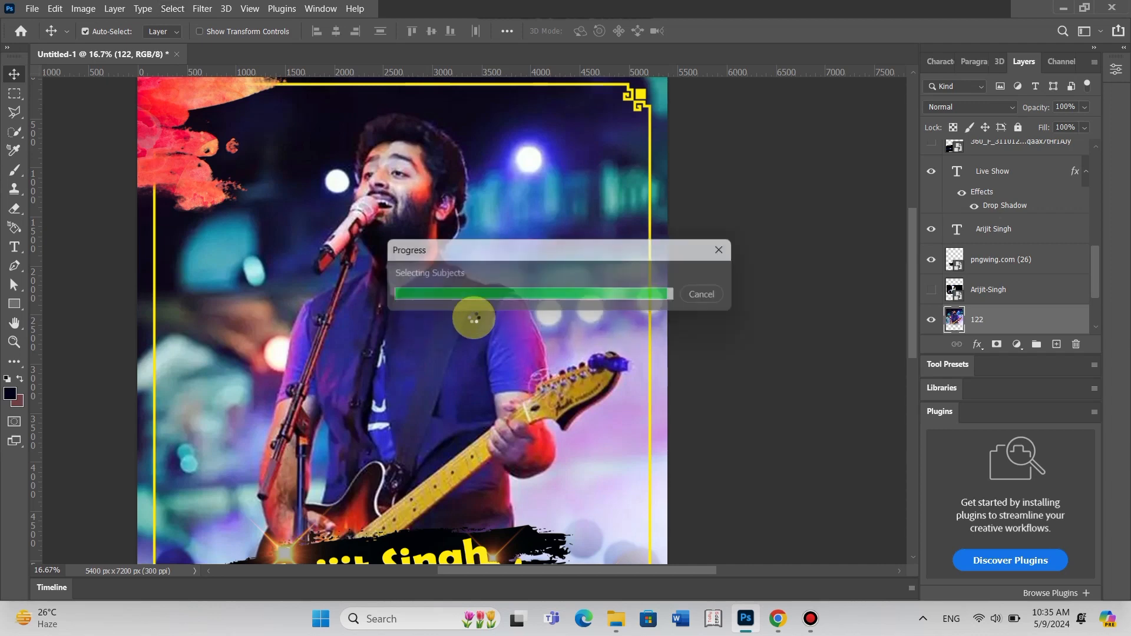
key("ctrl")
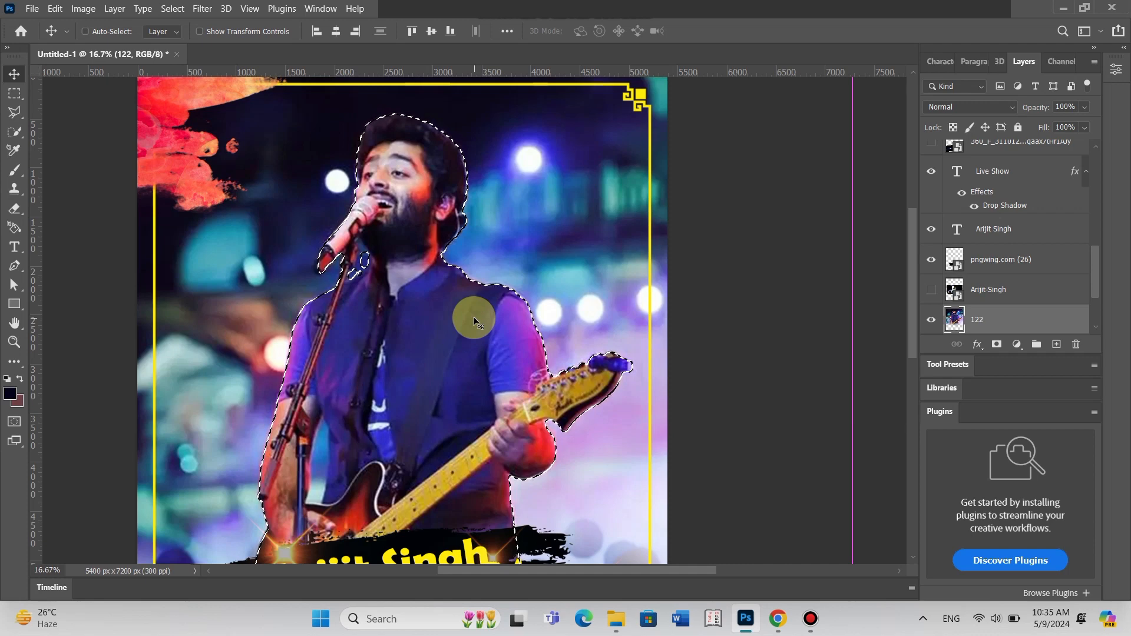
key("ctrl+j")
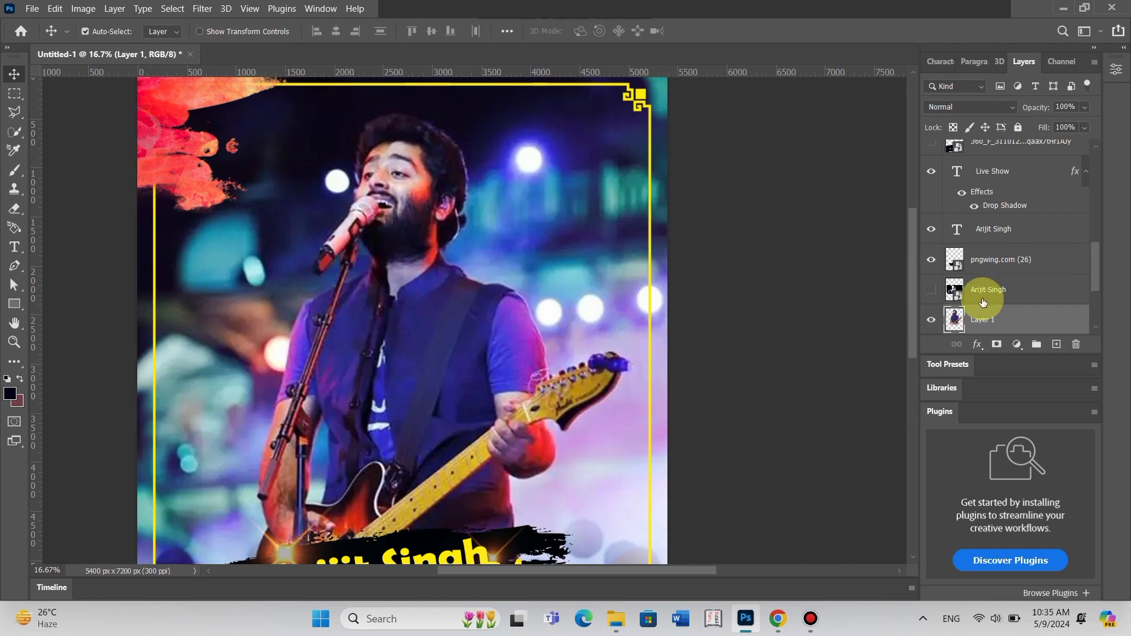
Place the red paint image pngwing.com (28) directly above layer 122, behind the cut-out singer.
scroll(1015, 280, "down", 2)
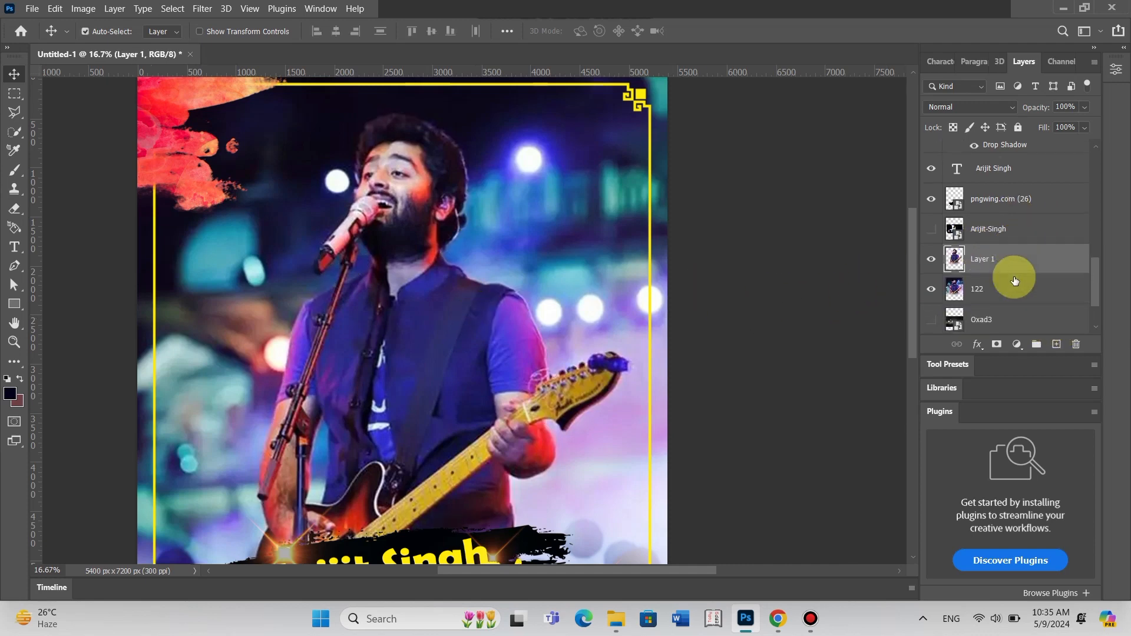
left_click(995, 291)
left_click(1061, 7)
left_click_drag(171, 171, 357, 325)
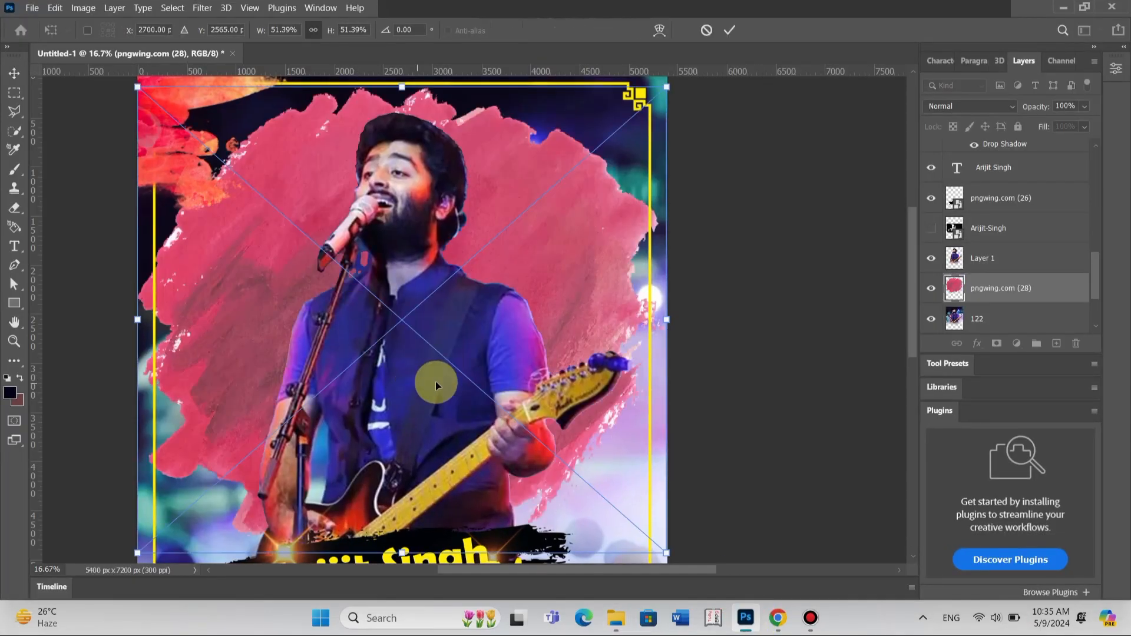
Scale the placed red paint patch to about 38% and position it behind the singer's torso, above the title.
scroll(630, 266, "up", 2)
mouse_move(665, 146)
left_mouse_down()
mouse_move(581, 259)
mouse_move(560, 311)
mouse_move(616, 236)
left_mouse_up()
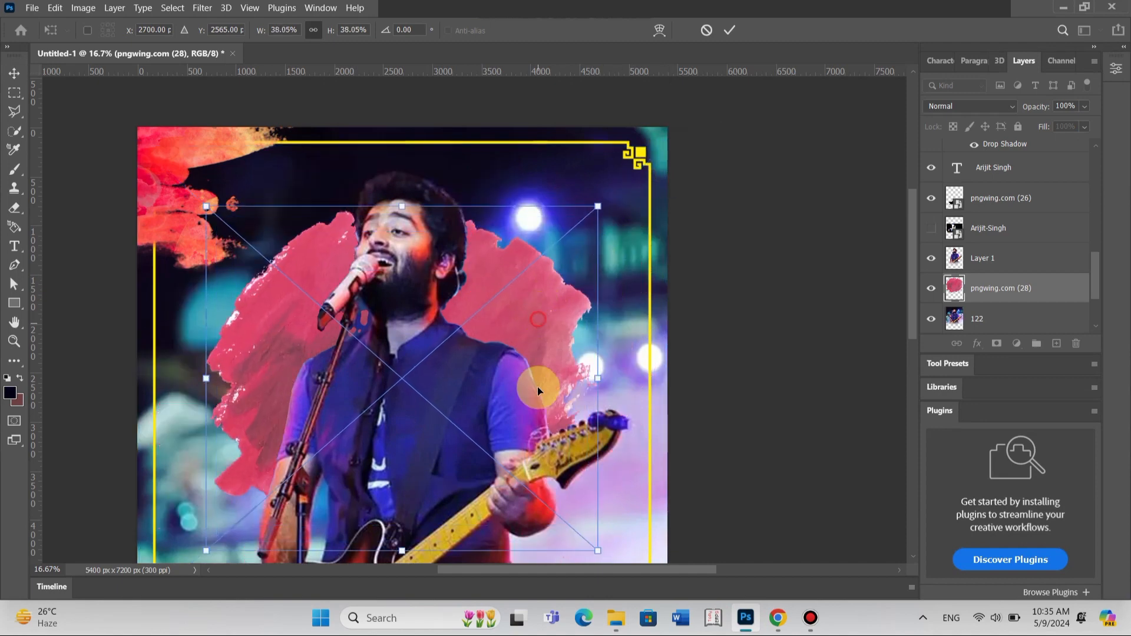
left_click_drag(537, 319, 539, 413)
scroll(618, 288, "down", 2)
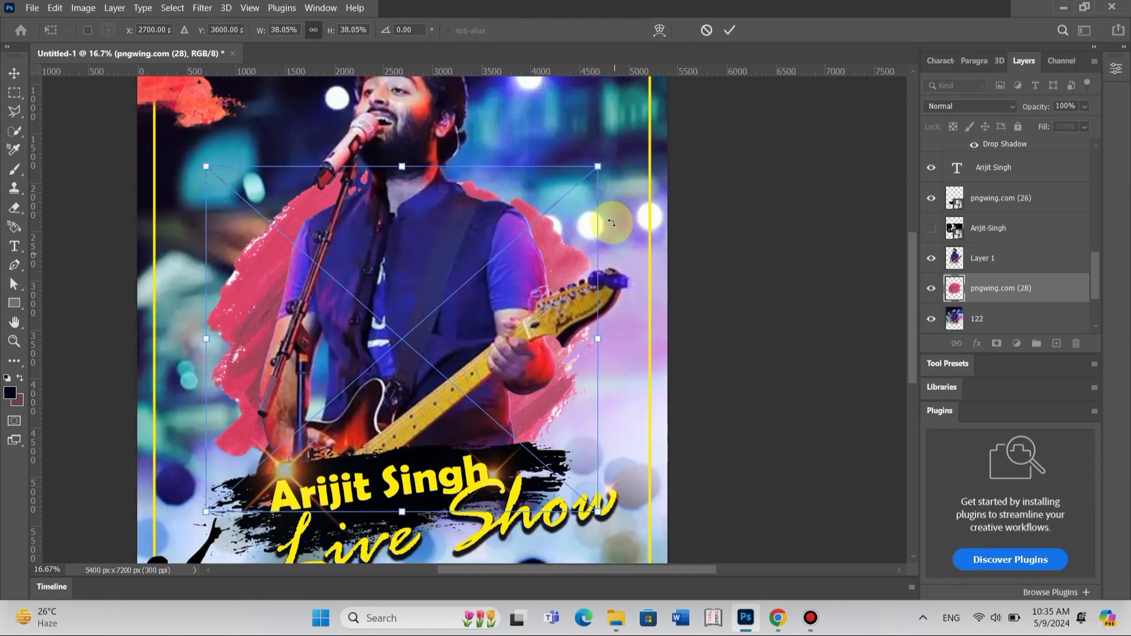
mouse_move(572, 259)
left_mouse_down()
mouse_move(573, 282)
mouse_move(581, 270)
left_mouse_up()
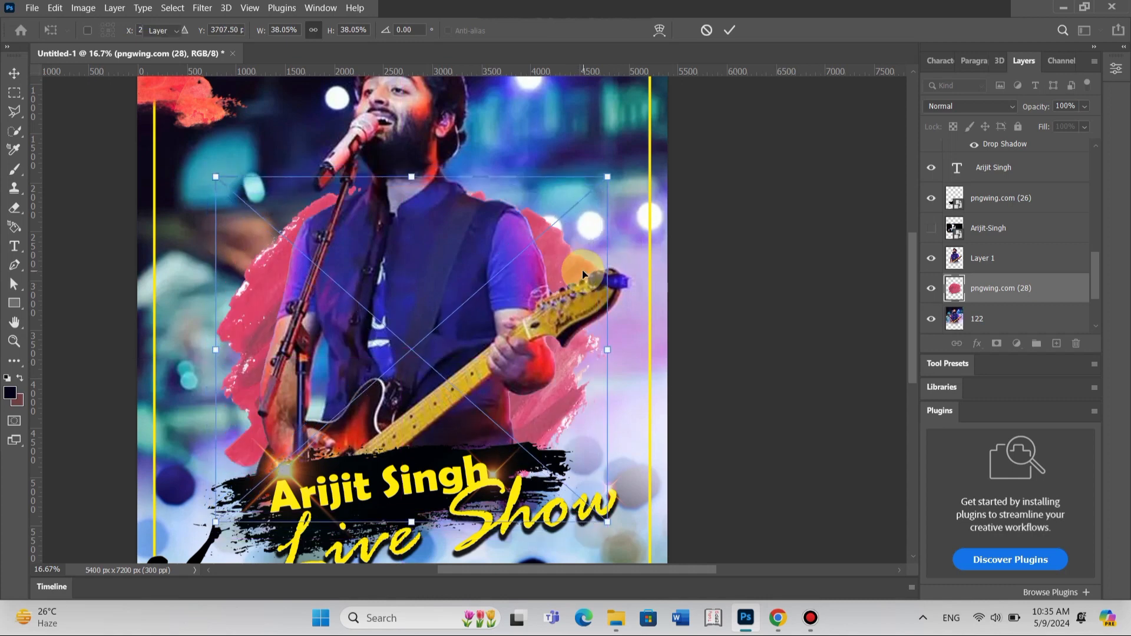
key("Return")
scroll(506, 265, "down", 3)
key("alt+space")
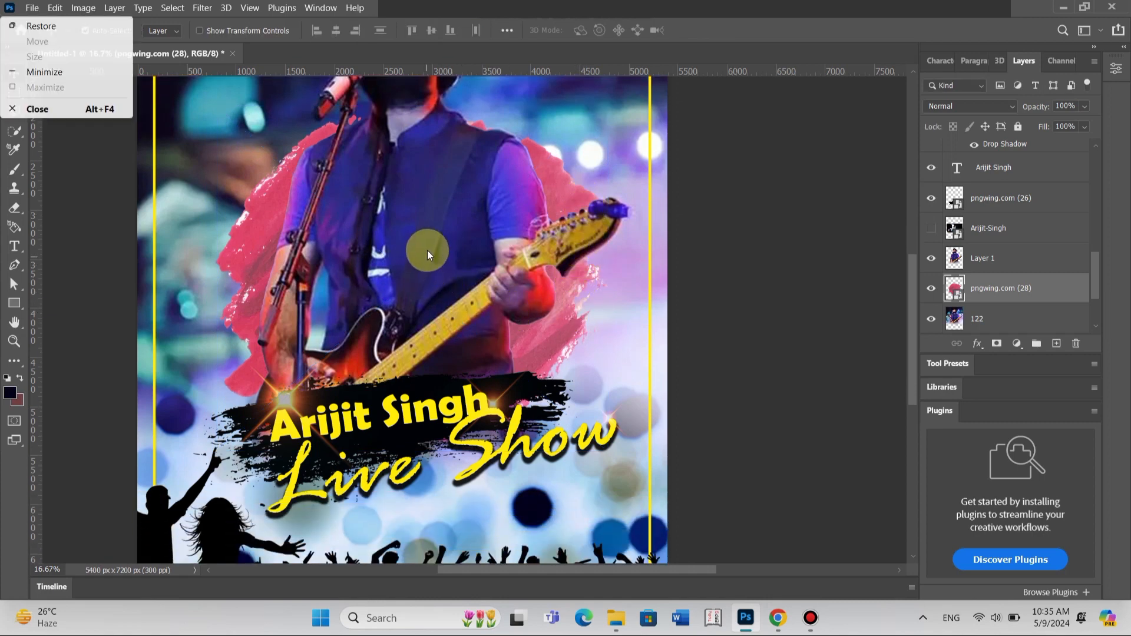
left_click(511, 218, "ctrl")
scroll(511, 218, "down", 2)
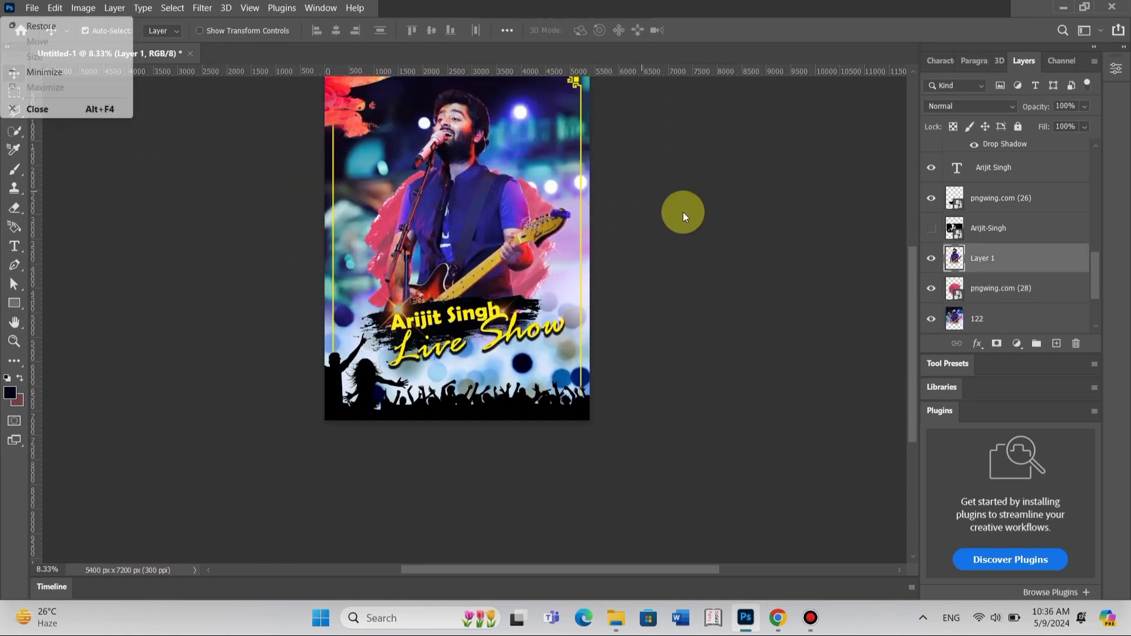
left_click(519, 181)
scroll(521, 180, "up", 1)
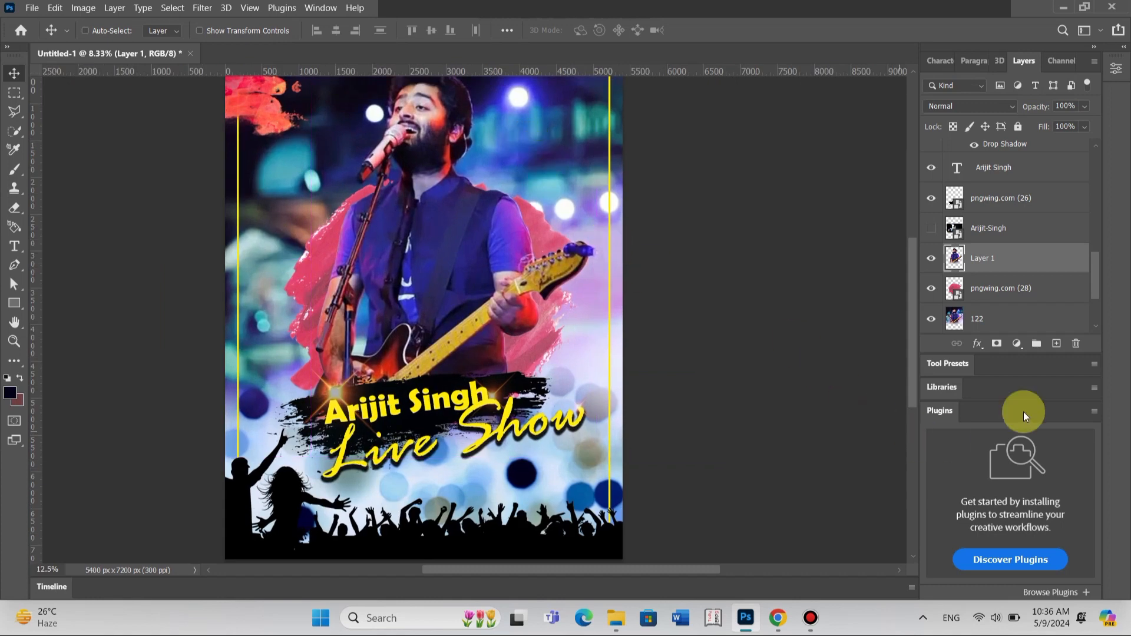
left_click(974, 348)
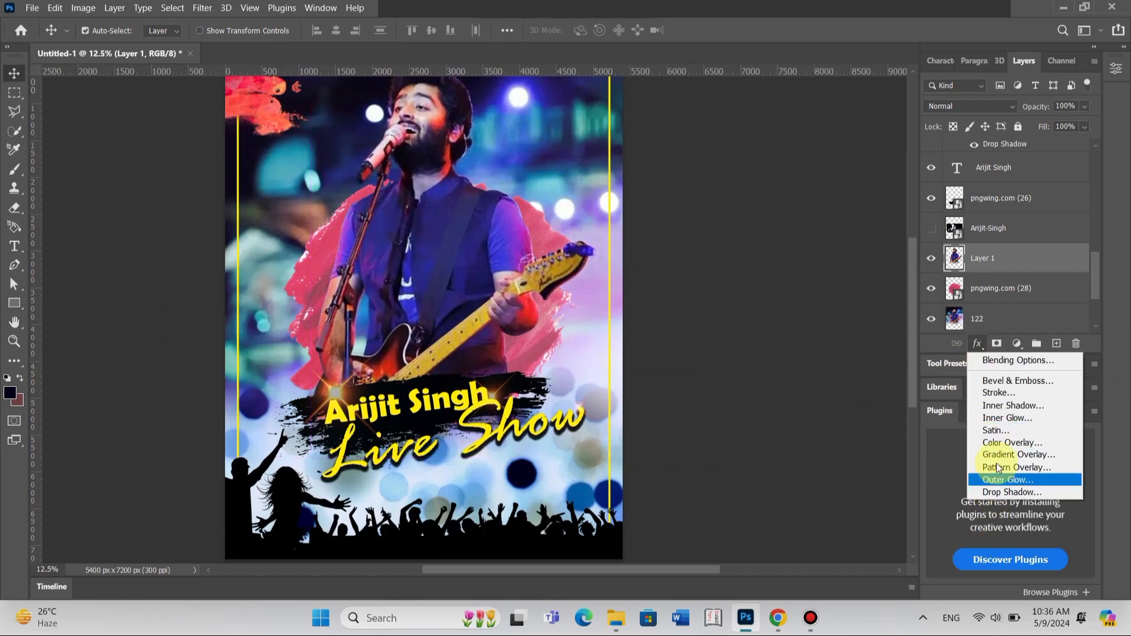
left_click(1002, 443)
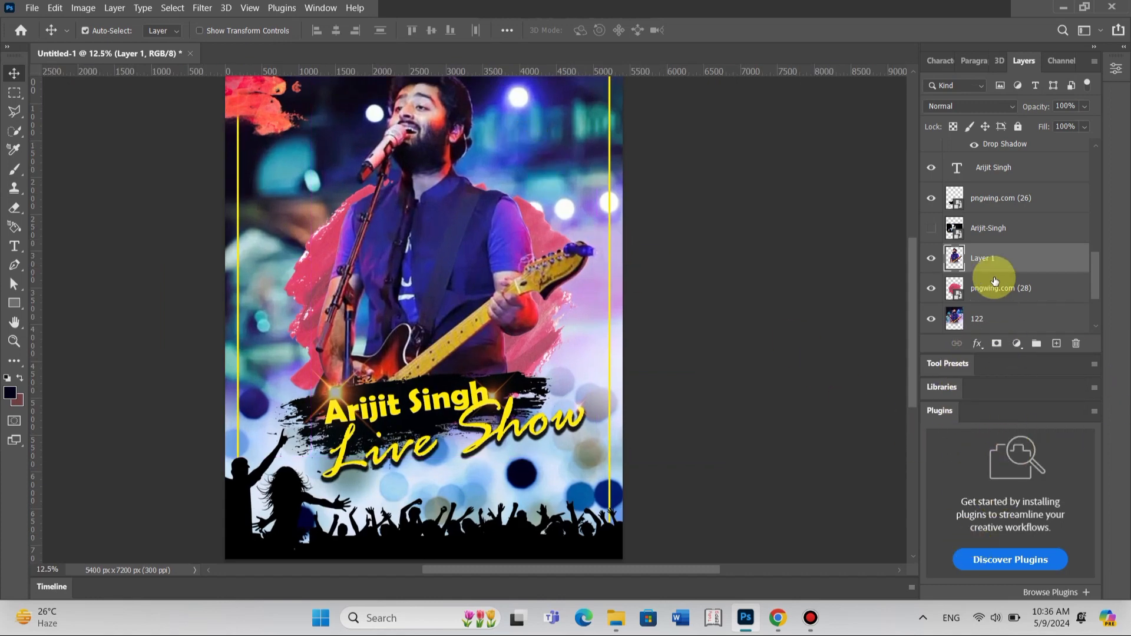
Apply a Color Overlay in dark navy 00032c to the pngwing.com (28) paint patch layer.
left_click(990, 294)
left_click(976, 343)
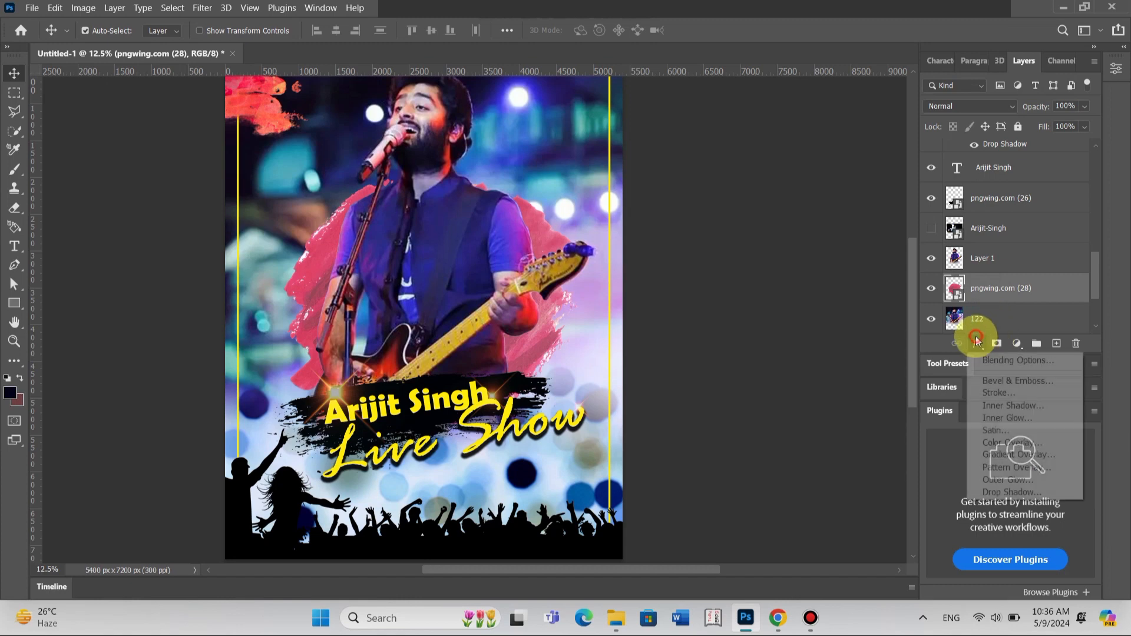
left_click(998, 442)
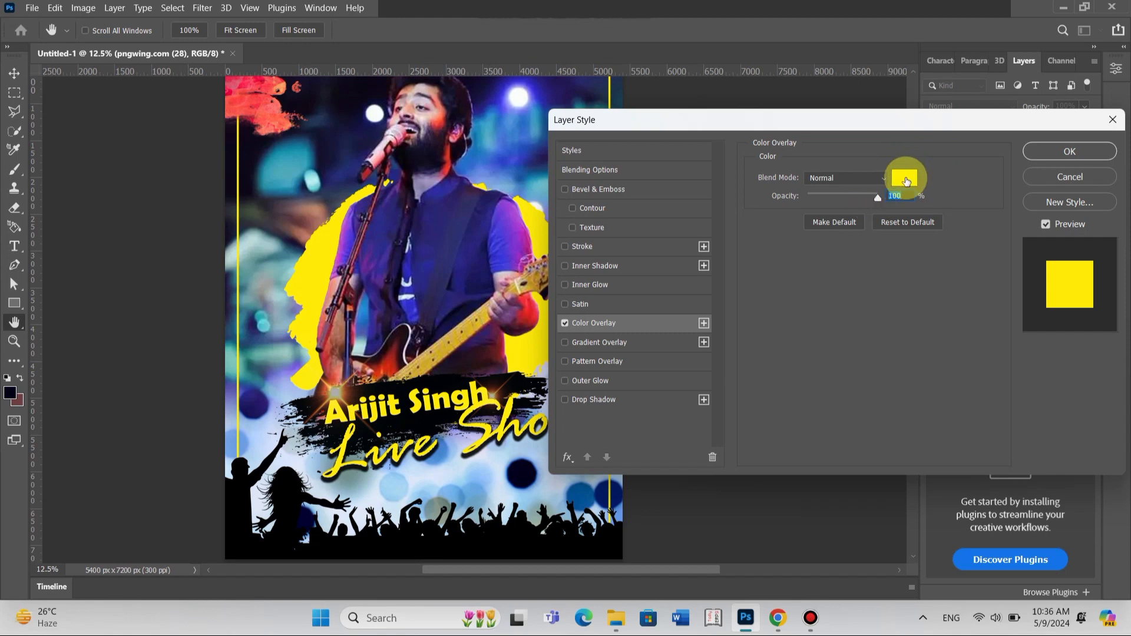
left_click(906, 180)
left_click_drag(821, 351, 698, 316)
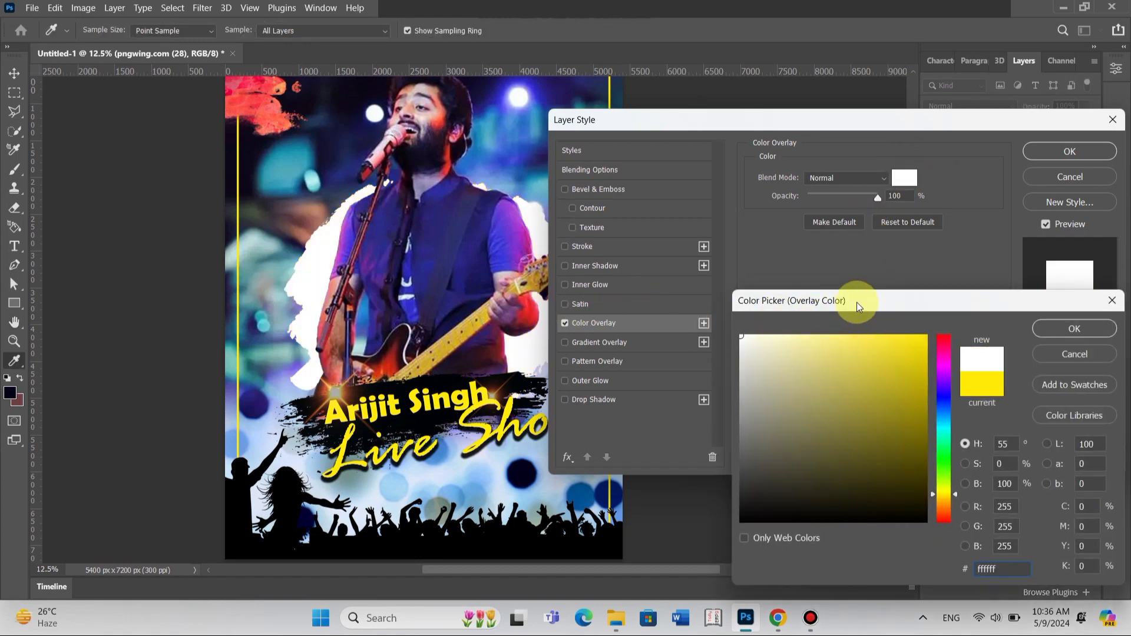
left_click(943, 400)
left_click_drag(832, 379, 1094, 259)
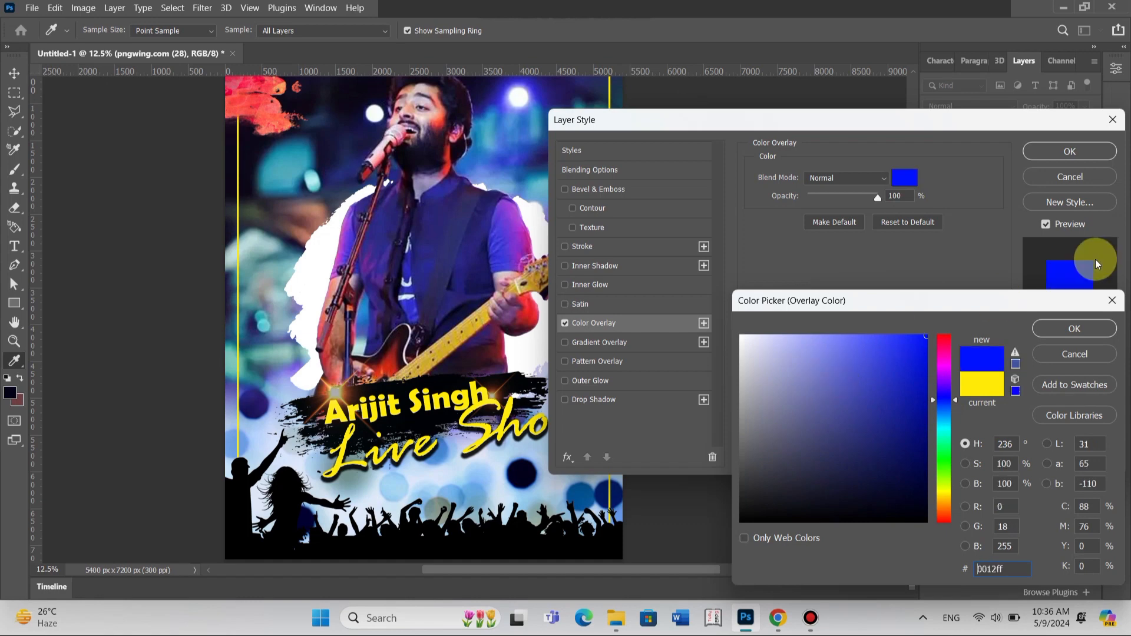
left_click_drag(890, 429, 1000, 490)
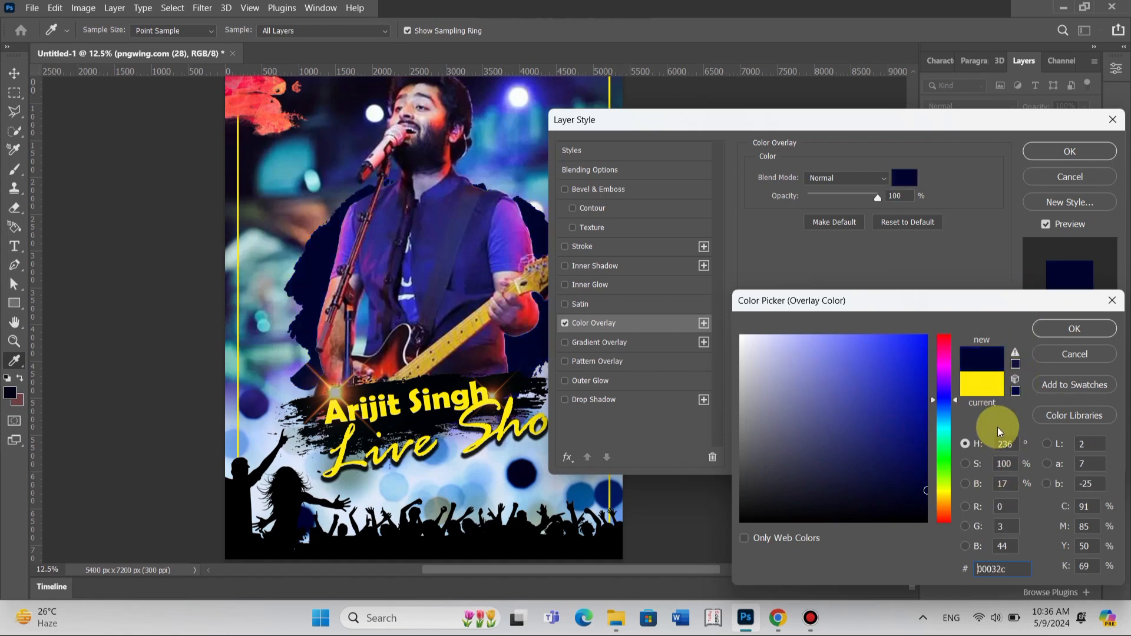
left_click(1072, 326)
left_click_drag(946, 118, 962, 183)
left_click(1089, 218)
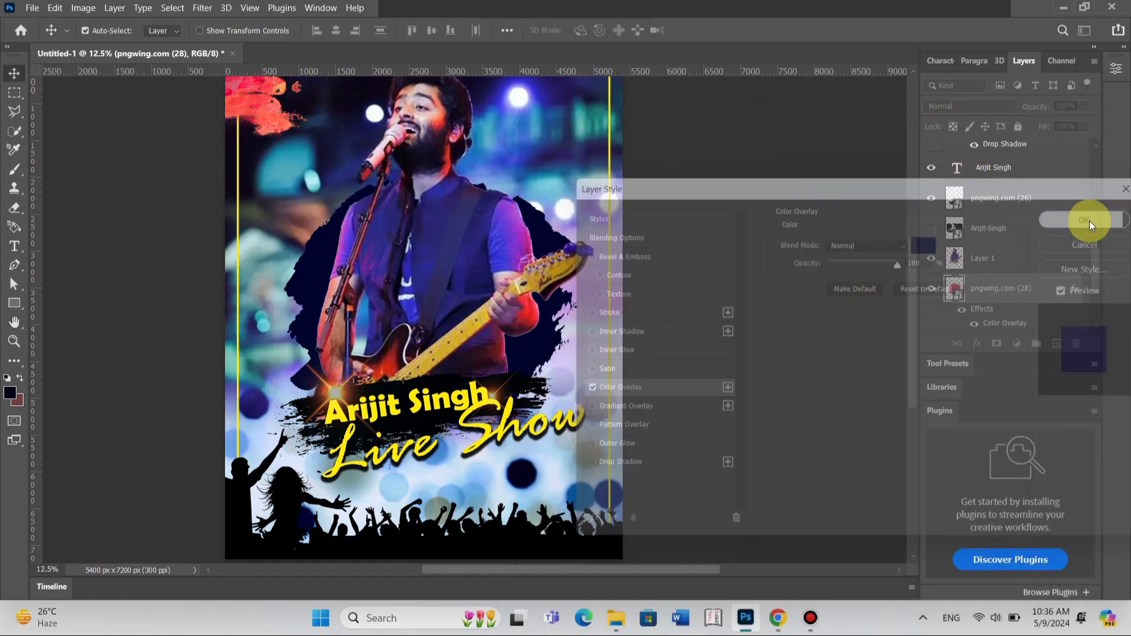
Choose the KYLE Ultimate Charcoal Pencil 25px Med brush, enlarged to 1300 px, and rasterize the pngwing.com (28) layer for painting.
scroll(352, 337, "up", 3)
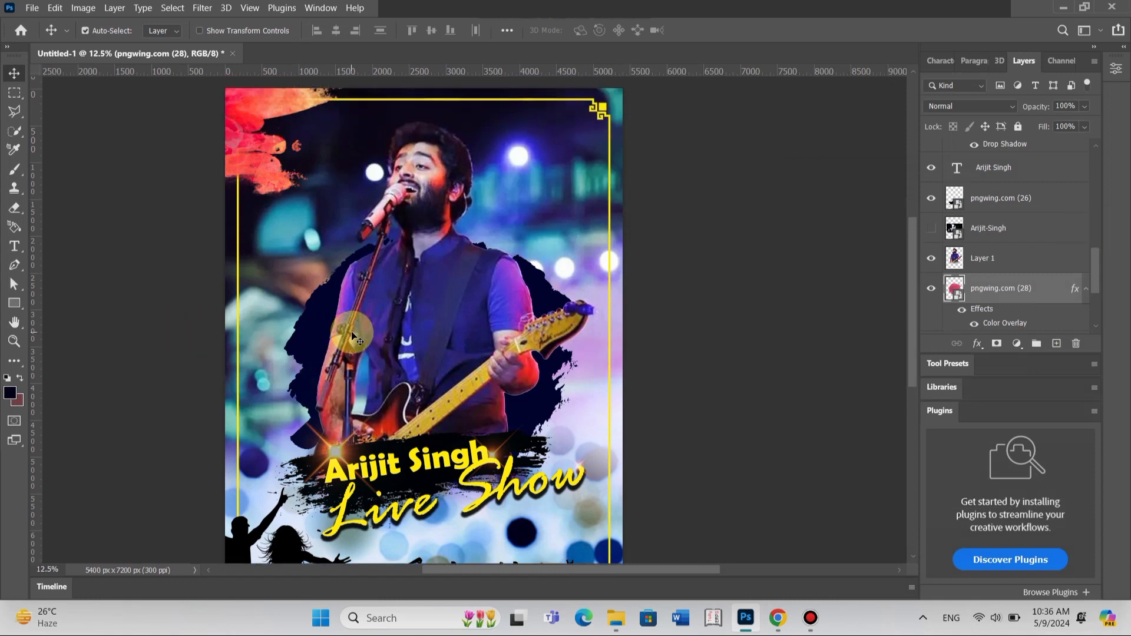
left_click(14, 169)
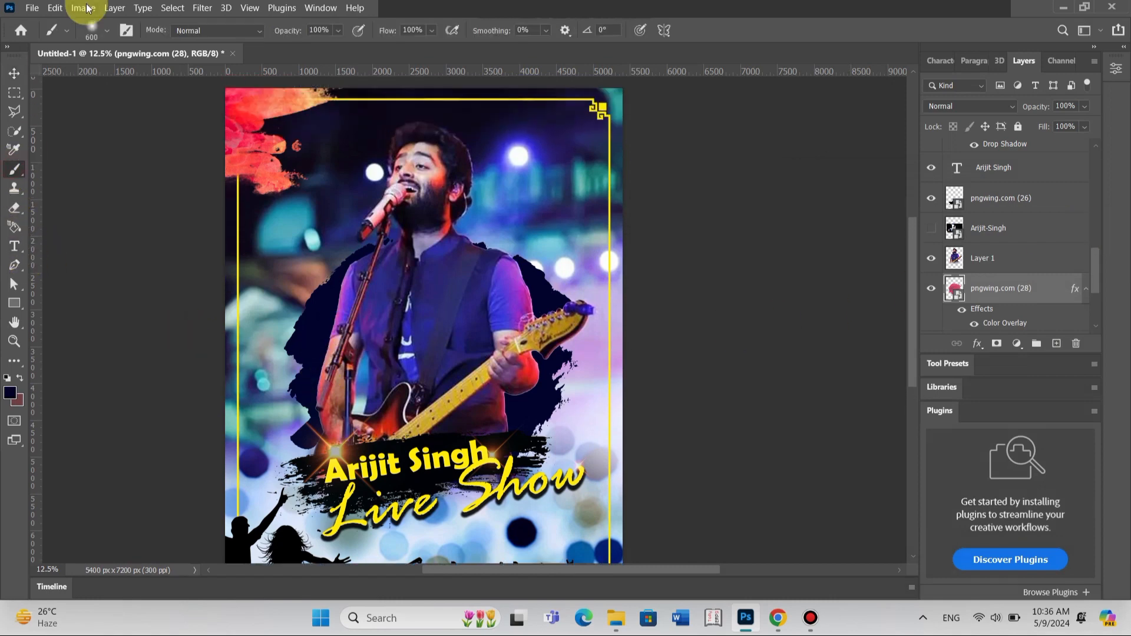
left_click(108, 31)
left_click(103, 254)
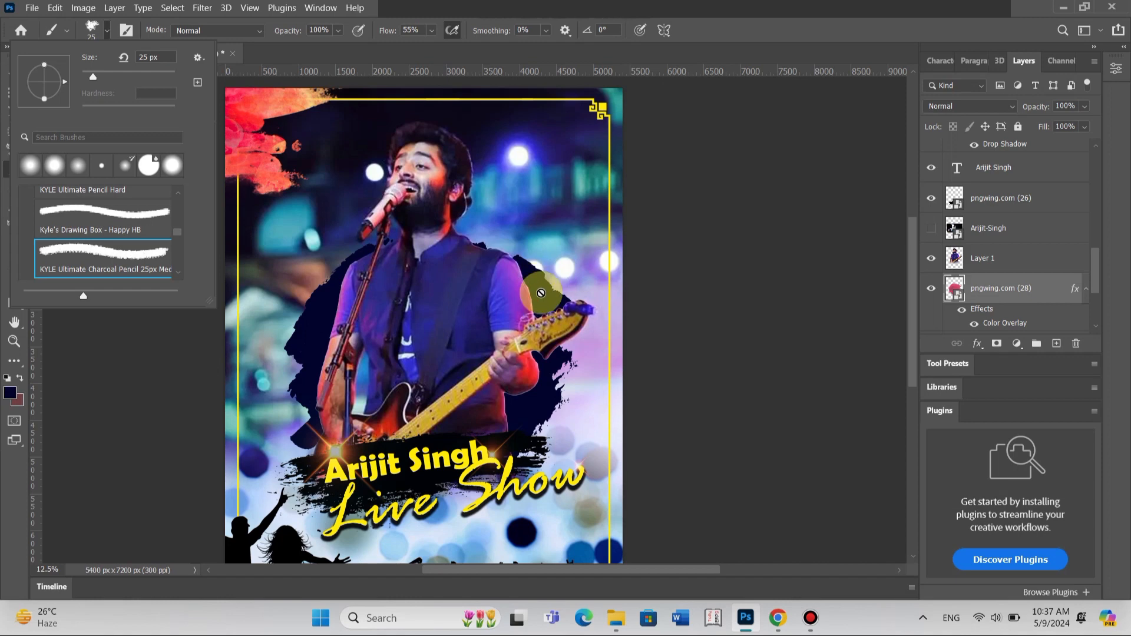
left_click(544, 290)
left_click(574, 250)
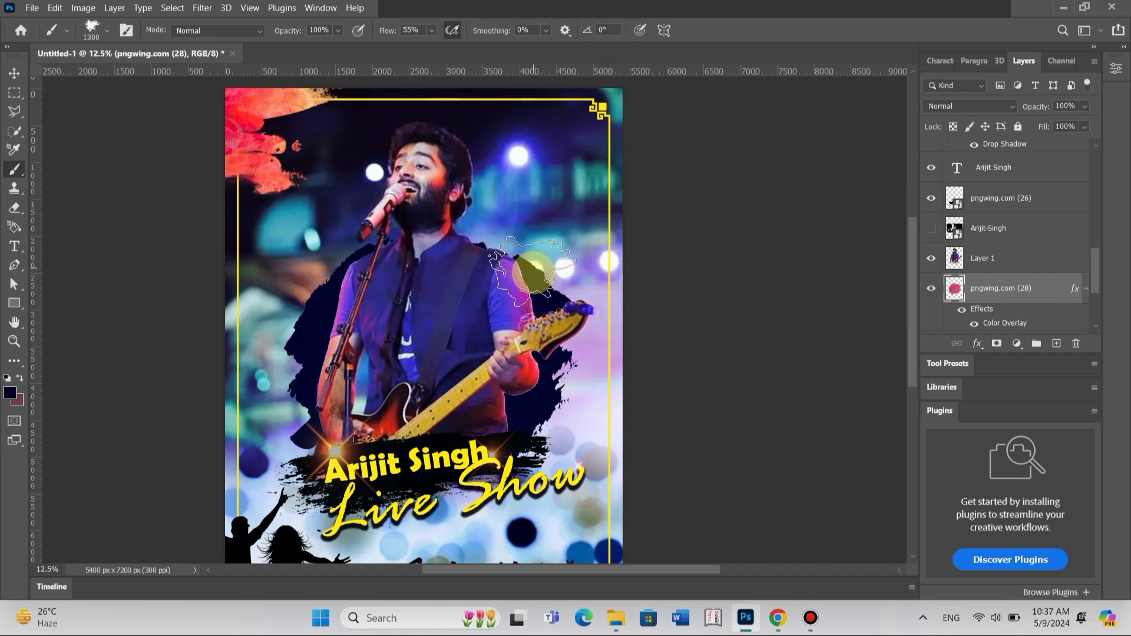
Reduce the brush to 900 px and paint splatter texture along the navy patch's upper-right and left edges.
left_click_drag(504, 284, 570, 255)
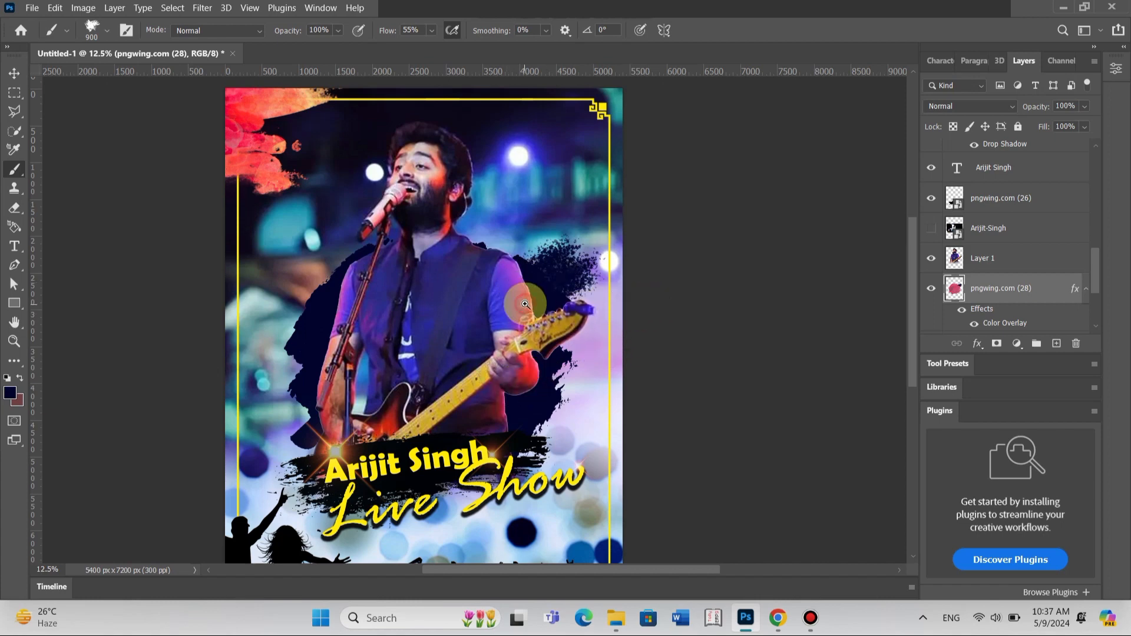
left_click(551, 248)
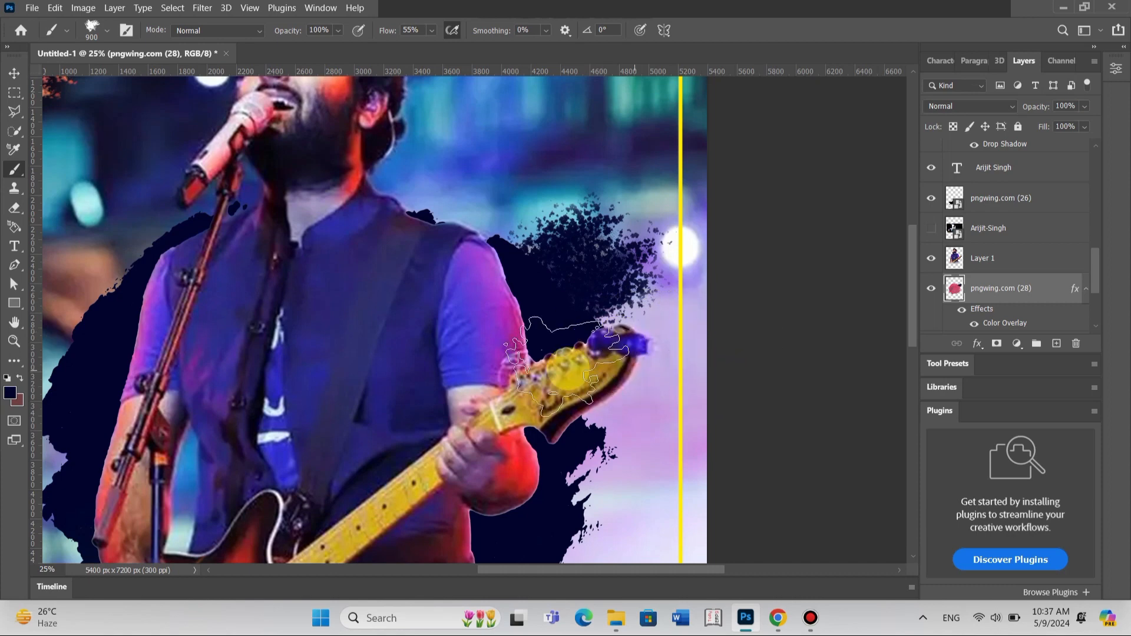
left_click_drag(549, 303, 676, 245)
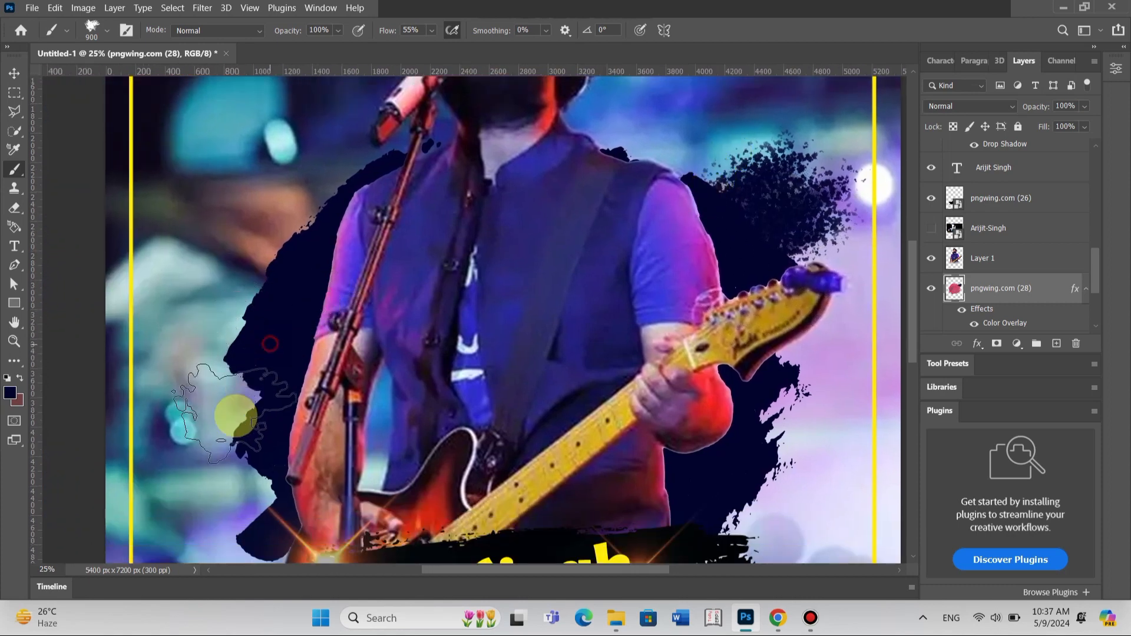
scroll(342, 365, "down", 5)
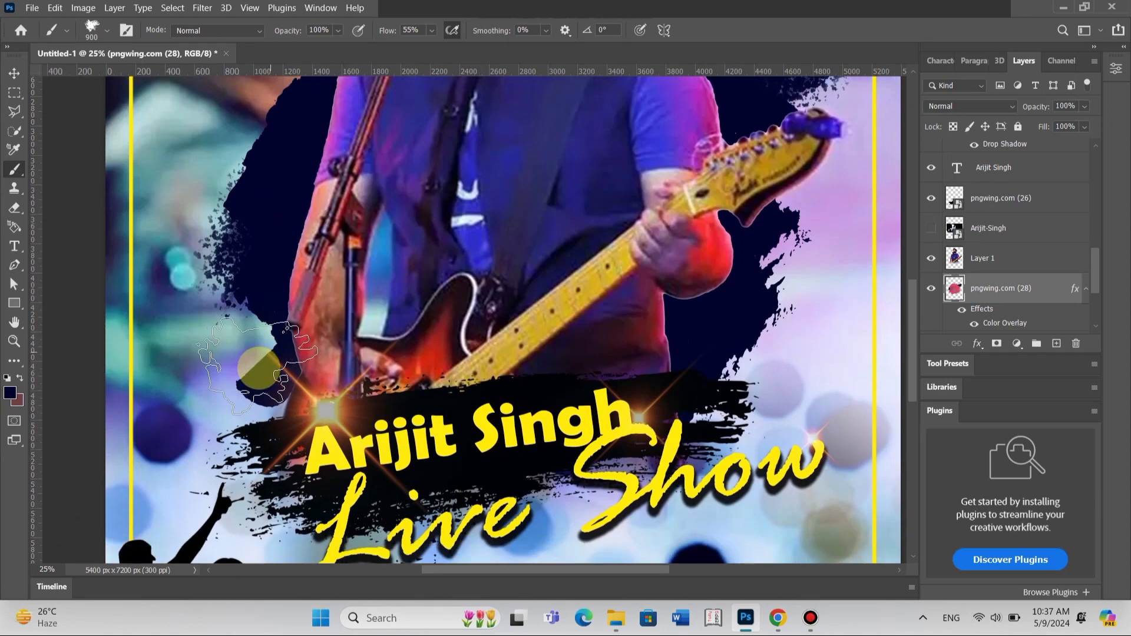
Paint splatter texture on the navy patch above the singer's guitar-side shoulder and along its upper-left edge, and switch to the Move tool.
scroll(501, 353, "up", 8)
scroll(501, 353, "right", 3)
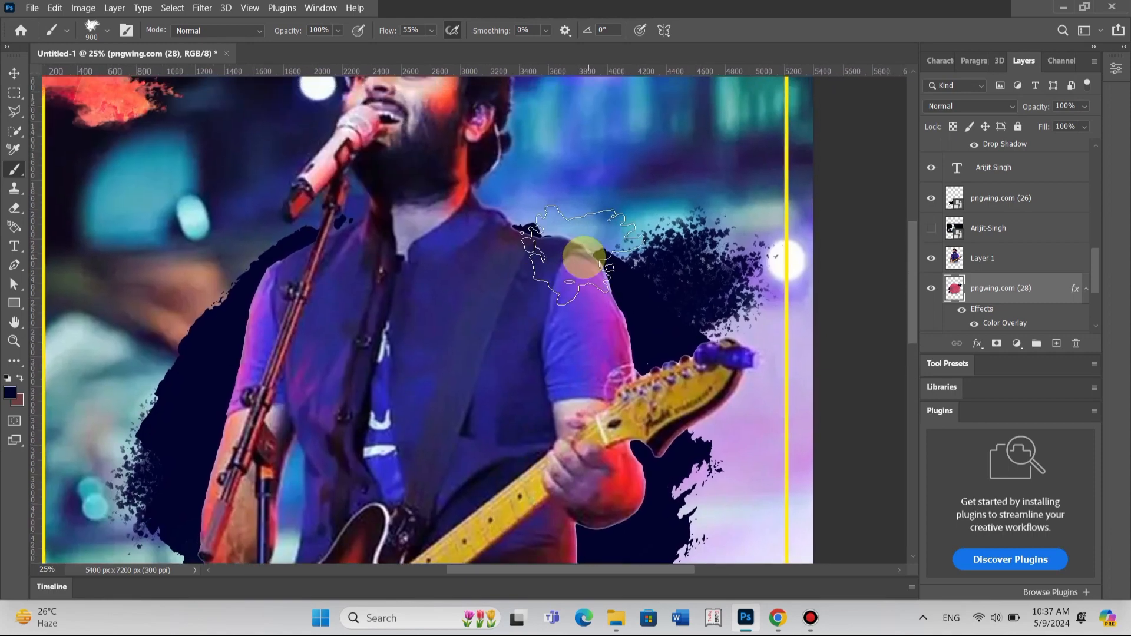
mouse_move(518, 260)
left_mouse_down()
mouse_move(447, 281)
mouse_move(500, 298)
mouse_move(511, 255)
mouse_move(464, 281)
mouse_move(524, 251)
mouse_move(508, 272)
mouse_move(522, 242)
mouse_move(421, 291)
mouse_move(235, 324)
left_mouse_up()
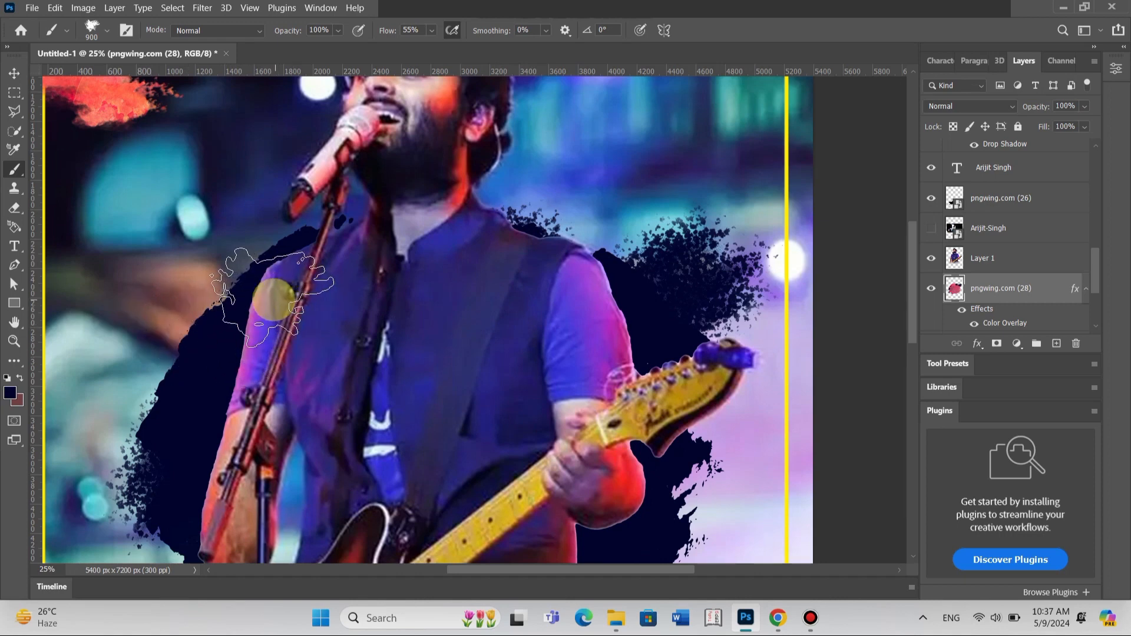
mouse_move(273, 300)
left_mouse_down()
mouse_move(214, 310)
mouse_move(177, 379)
left_mouse_up()
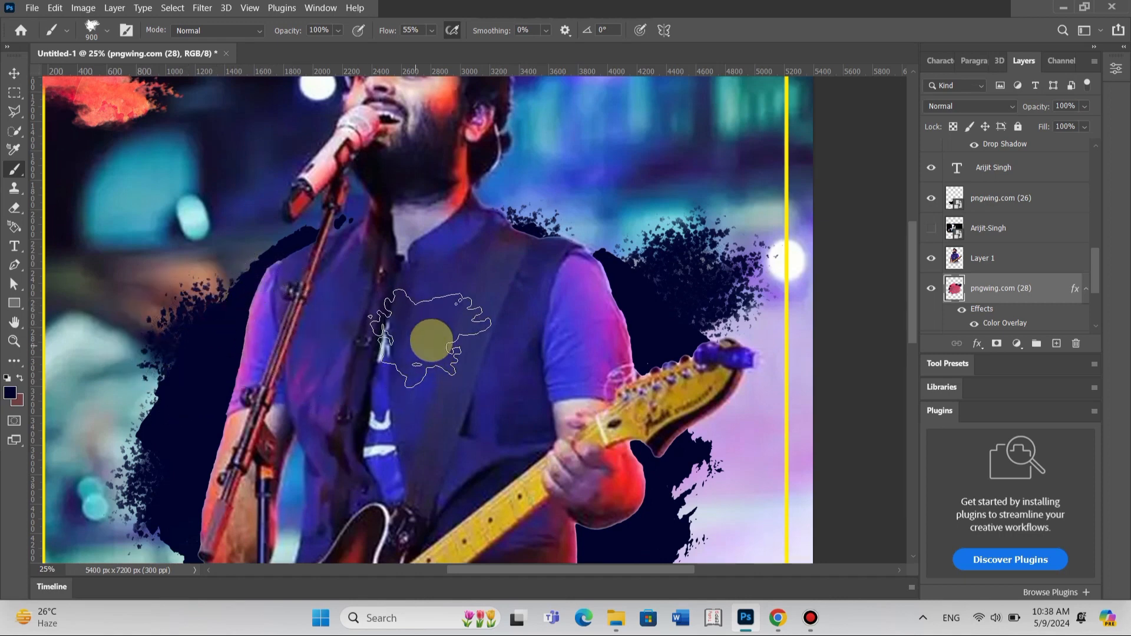
left_click(14, 72)
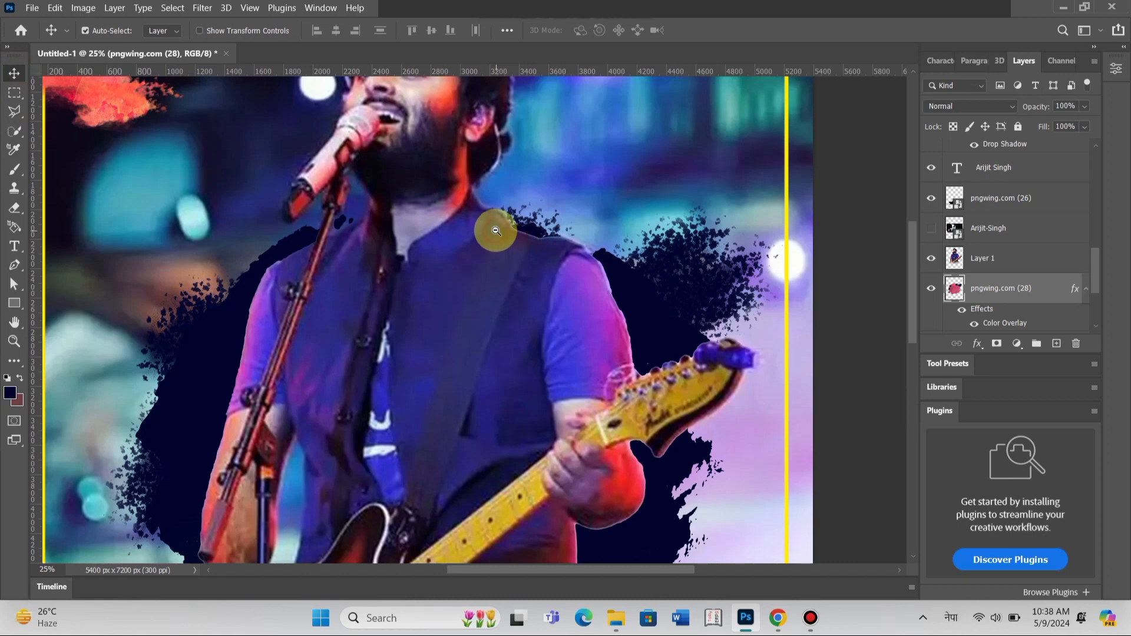
left_click(494, 191, "alt")
left_click(506, 233, "alt")
key("alt+space")
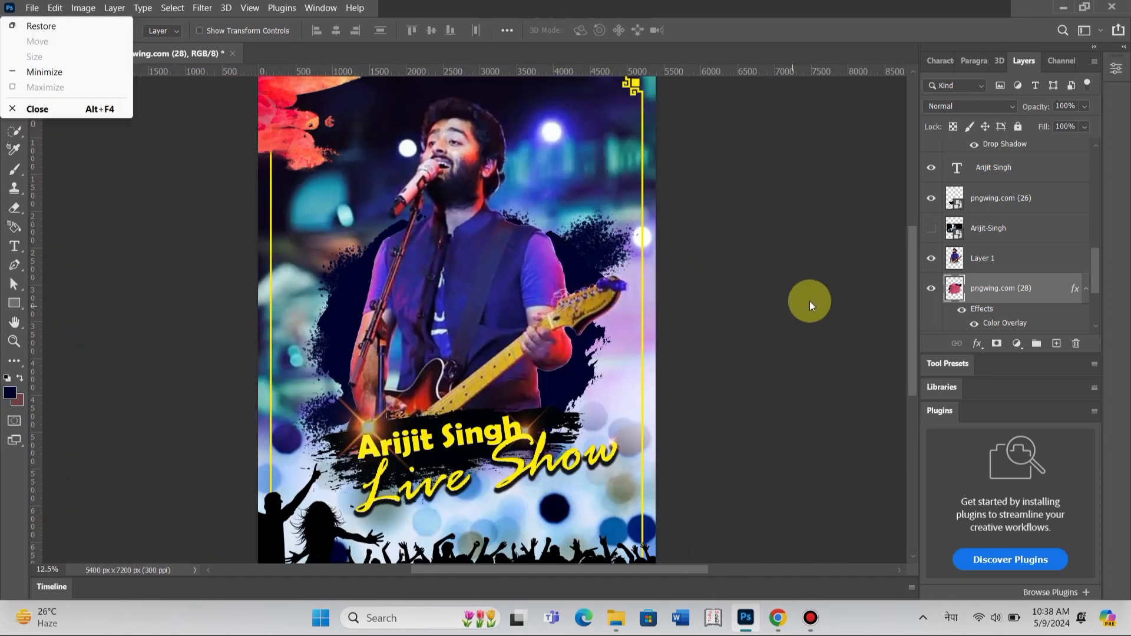
left_click(810, 301)
left_click(556, 345)
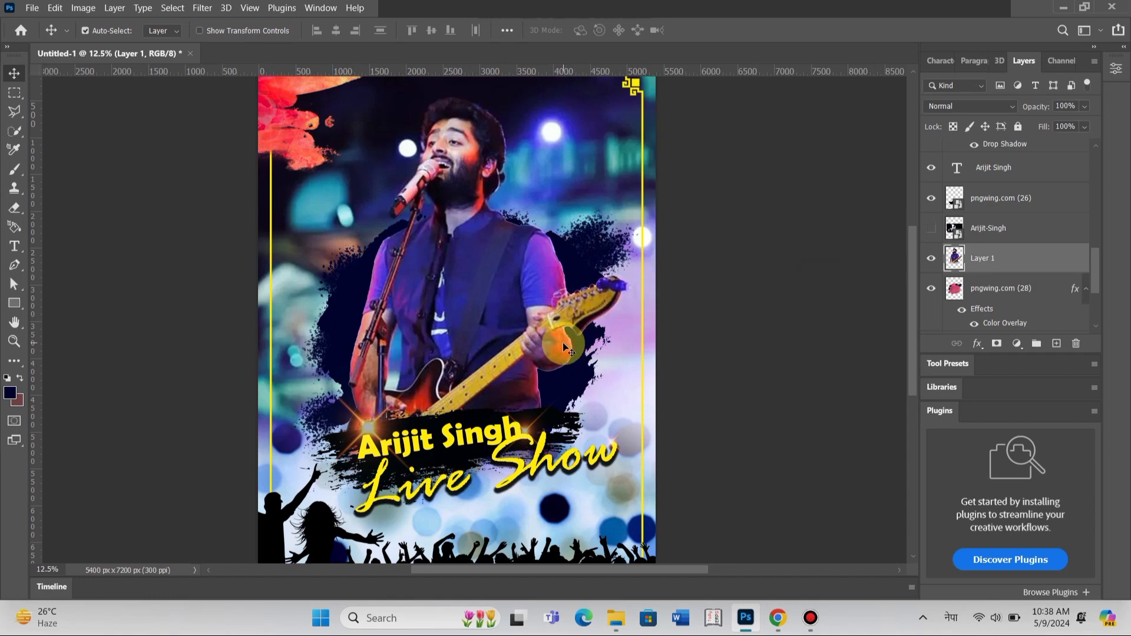
Try red ff0000, yellow ffeb09 and muted blue 27256f as the navy patch's Color Overlay color, then discard the changes.
left_click(573, 387)
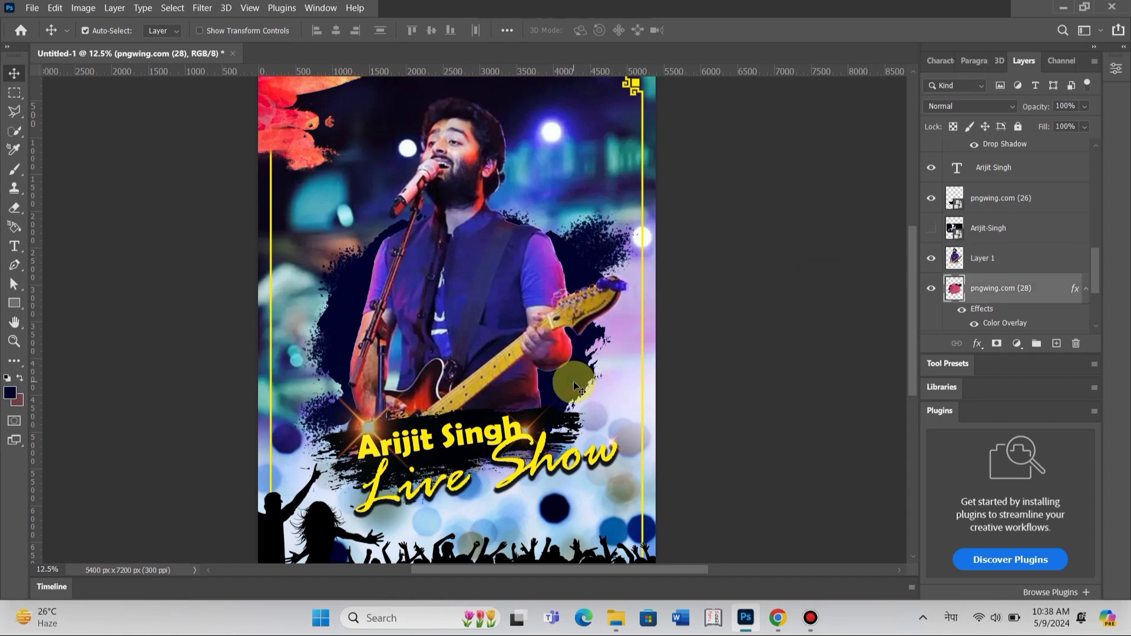
left_click(977, 344)
left_click(978, 442)
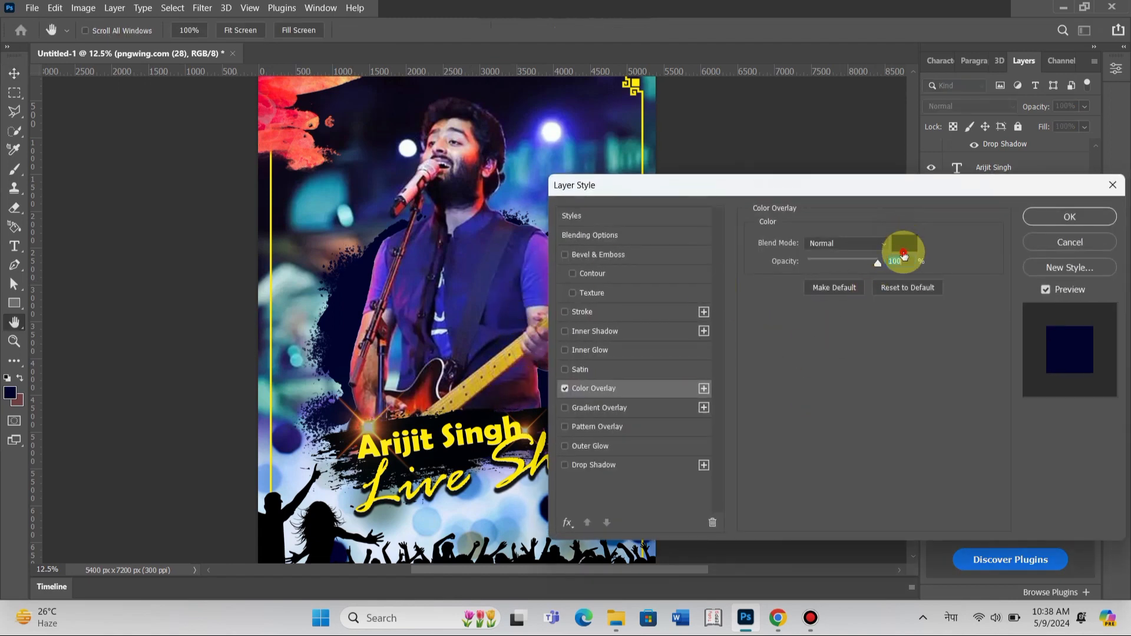
left_click(904, 255)
type("ff0000")
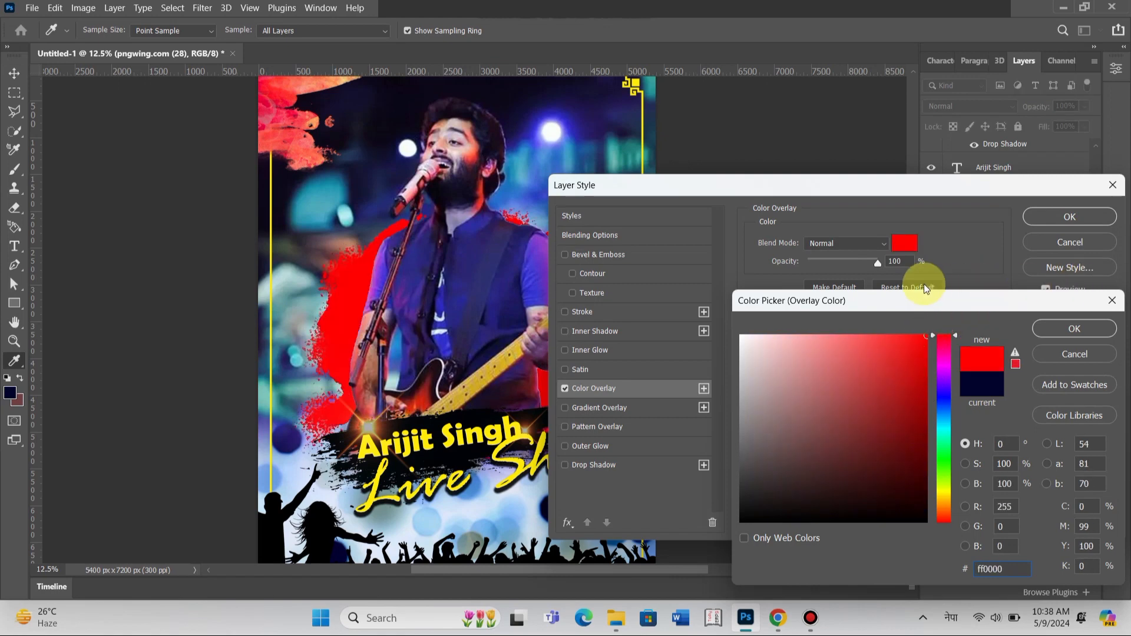
left_click(490, 435)
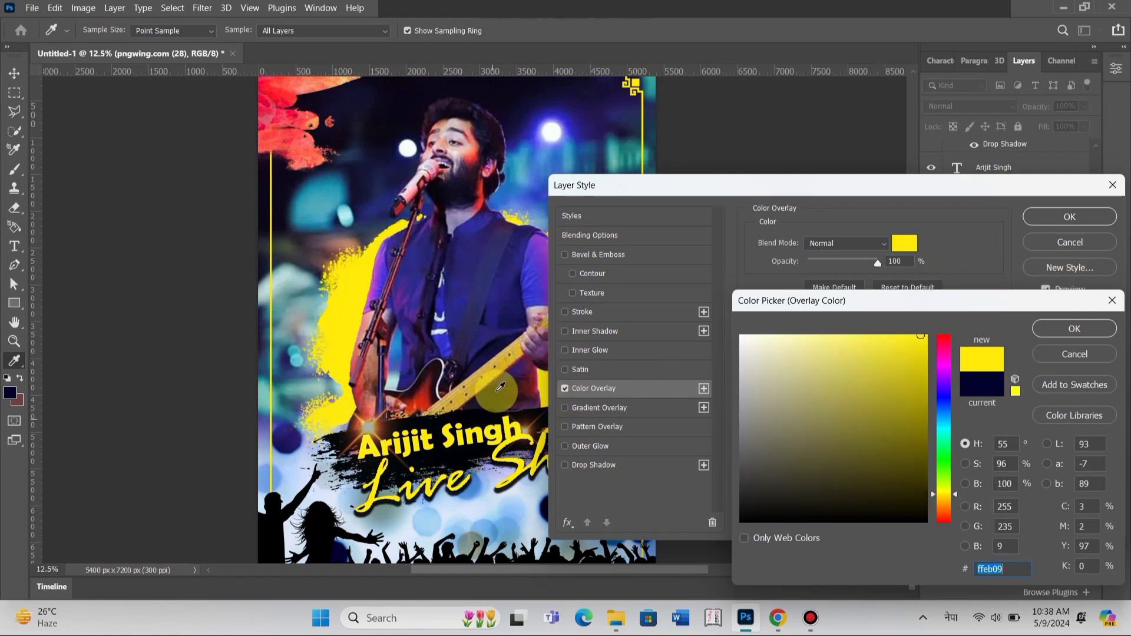
left_click(511, 304)
left_click(495, 329)
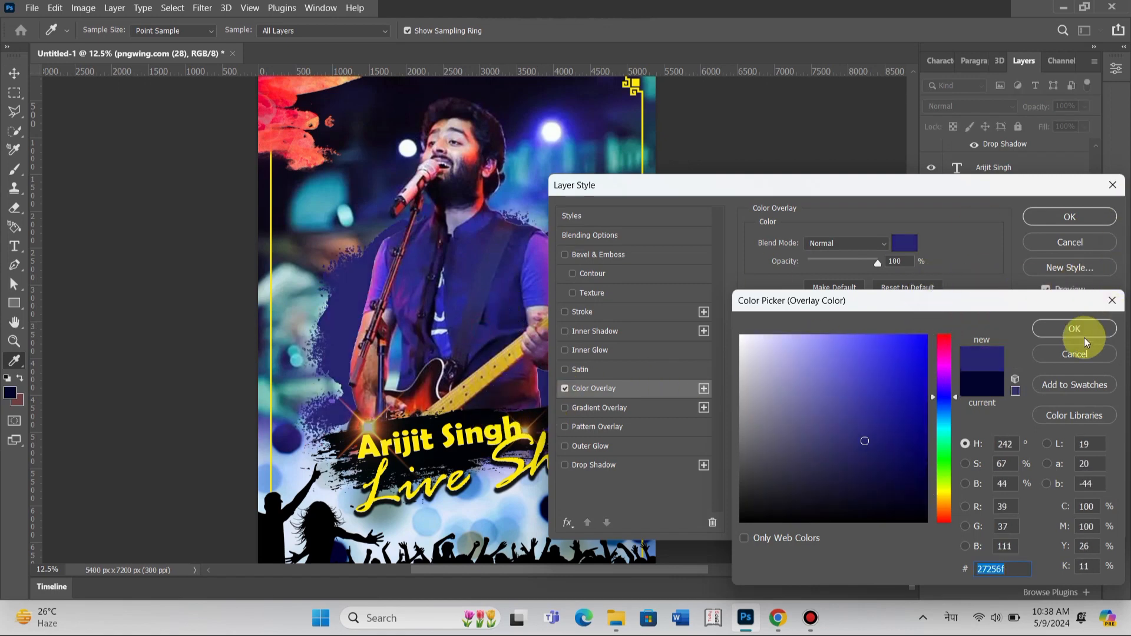
left_click(1112, 301)
left_click(1112, 185)
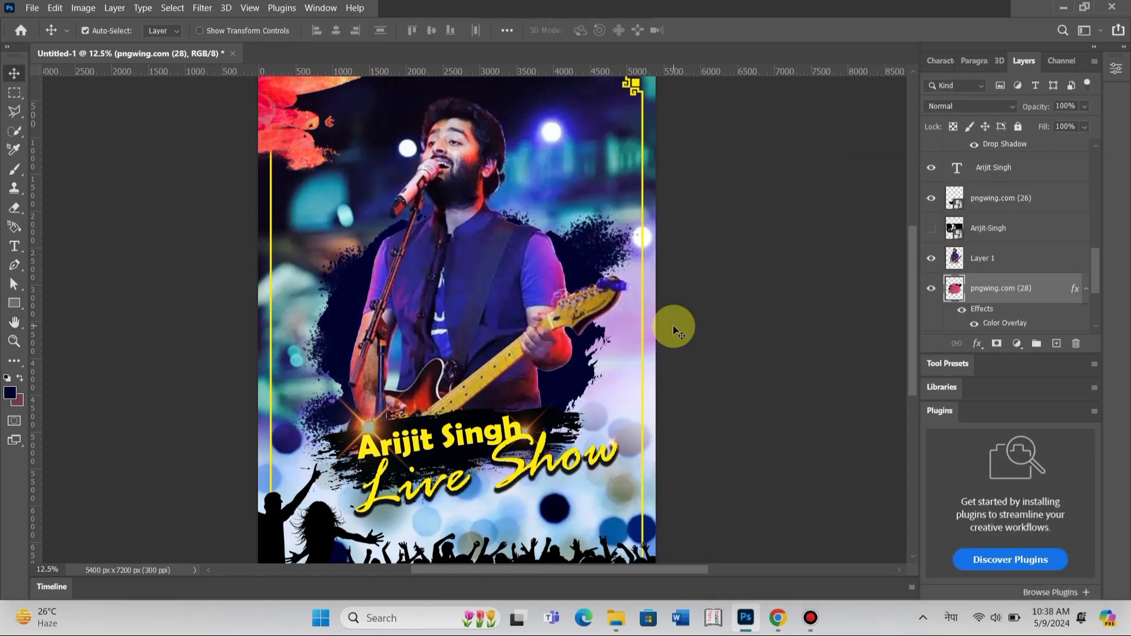
Select the singer cut-out on Layer 1 and set the Eraser to 125 px at 83% opacity.
left_click(558, 378, "ctrl")
left_click(557, 378, "ctrl")
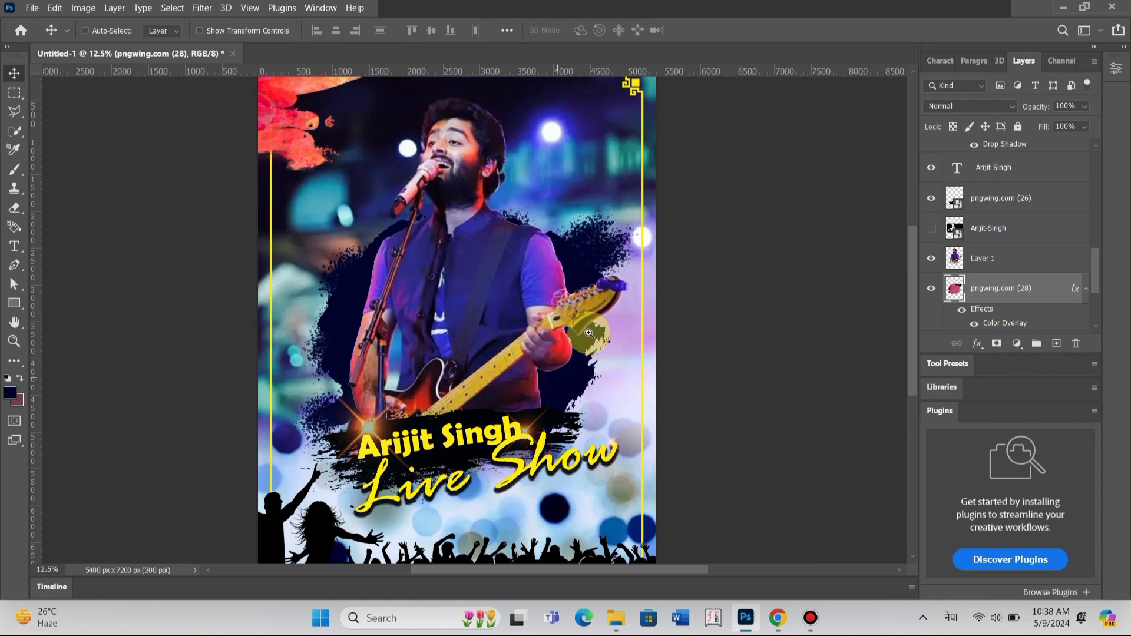
left_click(594, 311, "ctrl")
left_click_drag(551, 160, 552, 403)
left_click_drag(552, 217, 528, 218)
left_click(465, 270)
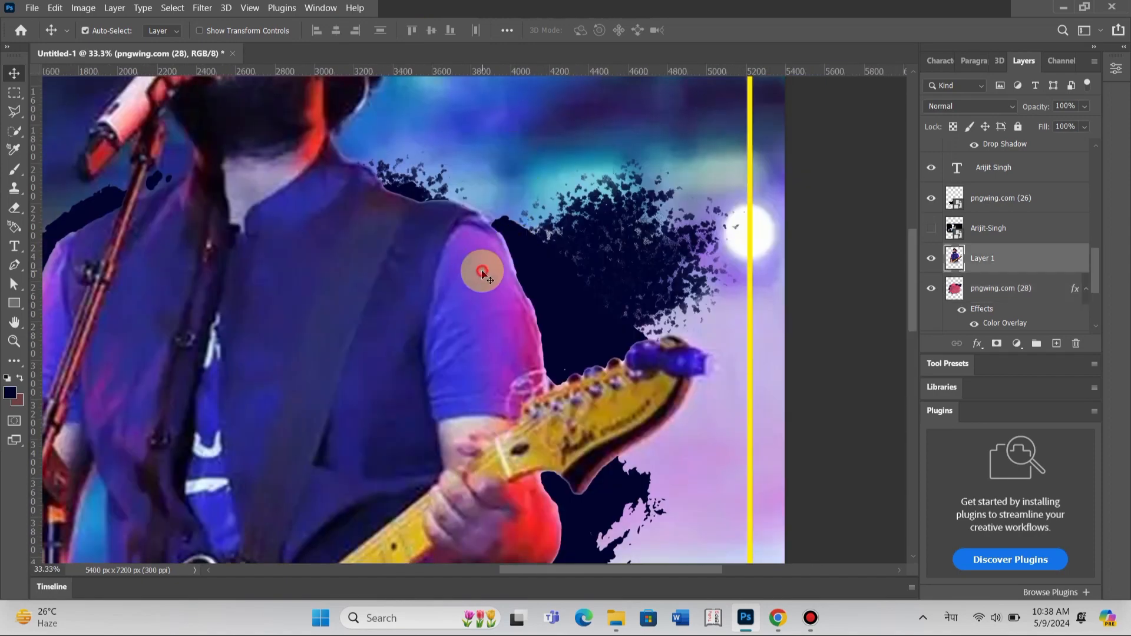
left_click(16, 208)
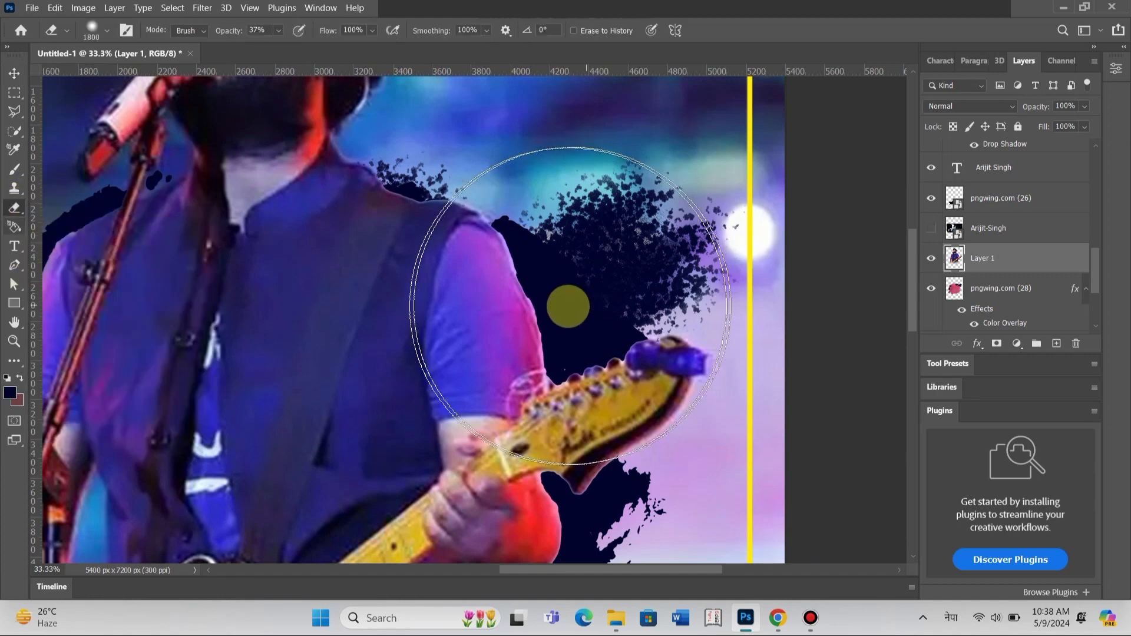
key("bracketleft")
key("bracketleft")
key("bracketleft")
key("bracketleft")
key("bracketleft")
key("bracketleft")
key("bracketleft")
key("bracketleft")
key("bracketleft")
key("bracketleft")
key("bracketleft")
key("bracketleft")
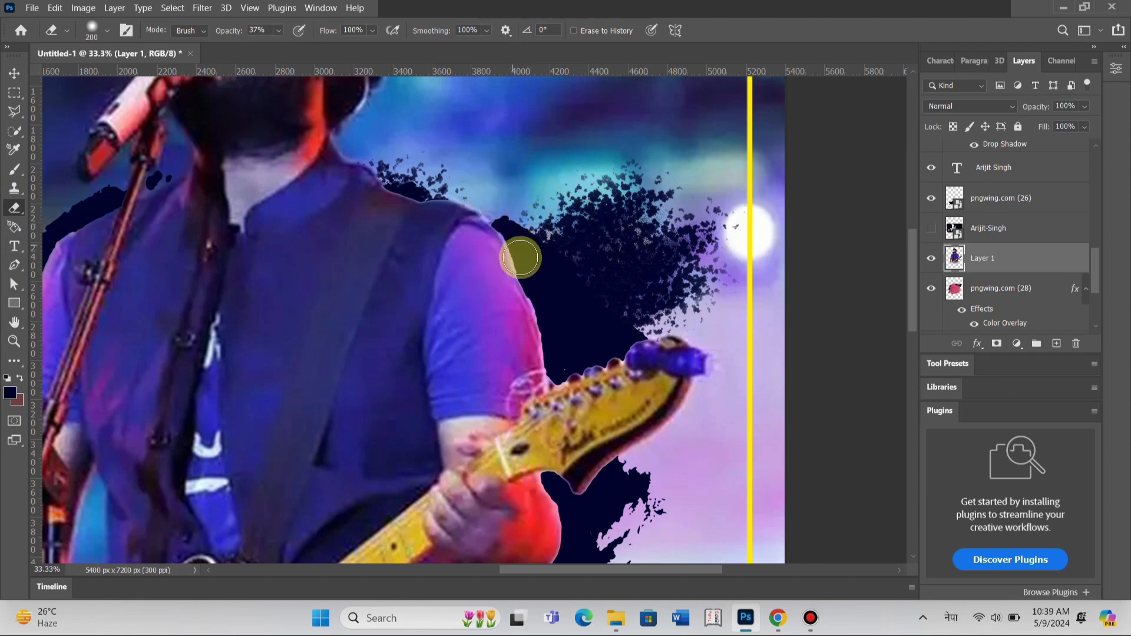
left_click(278, 30)
left_click(539, 293)
key("bracketleft")
key("bracketleft")
key("bracketleft")
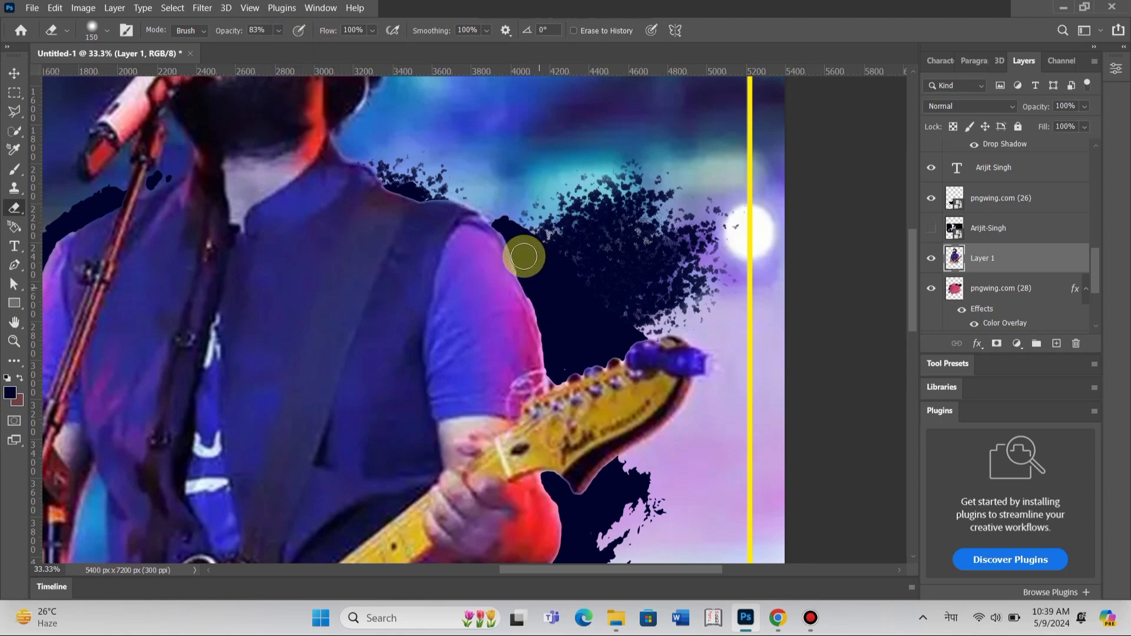
Erase the light fringe along the singer's guitar-side sleeve and shoulder edge, raising the Eraser opacity to 100%.
mouse_move(516, 234)
left_mouse_down()
mouse_move(557, 348)
mouse_move(538, 286)
mouse_move(548, 338)
mouse_move(544, 318)
left_mouse_up()
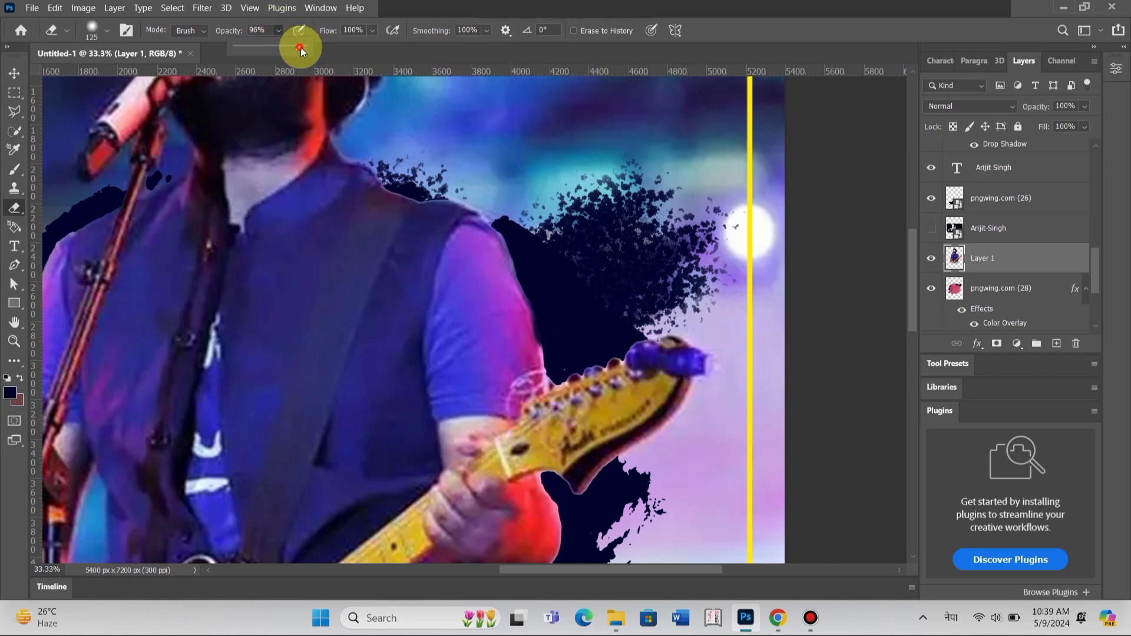
left_click_drag(301, 51, 303, 50)
mouse_move(542, 320)
left_mouse_down()
mouse_move(551, 374)
mouse_move(539, 304)
left_mouse_up()
mouse_move(528, 261)
left_mouse_down()
mouse_move(519, 224)
mouse_move(511, 235)
mouse_move(485, 201)
left_mouse_up()
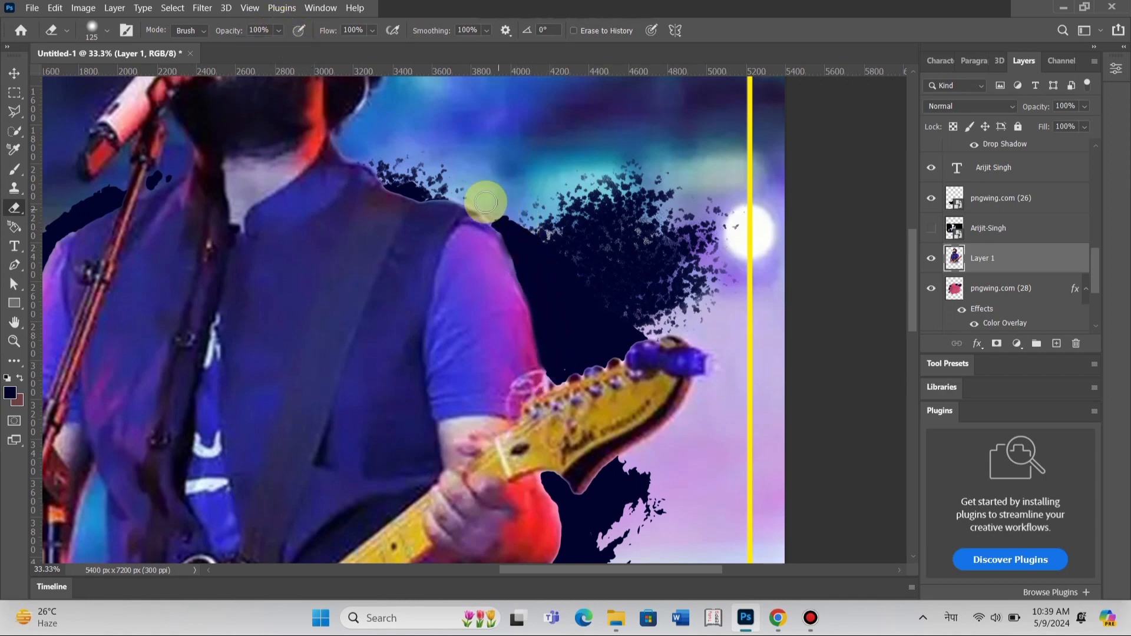
Erase the leftover fringe along the guitar headstock's lower edge and around the singer's fretting elbow.
scroll(574, 339, "down", 1)
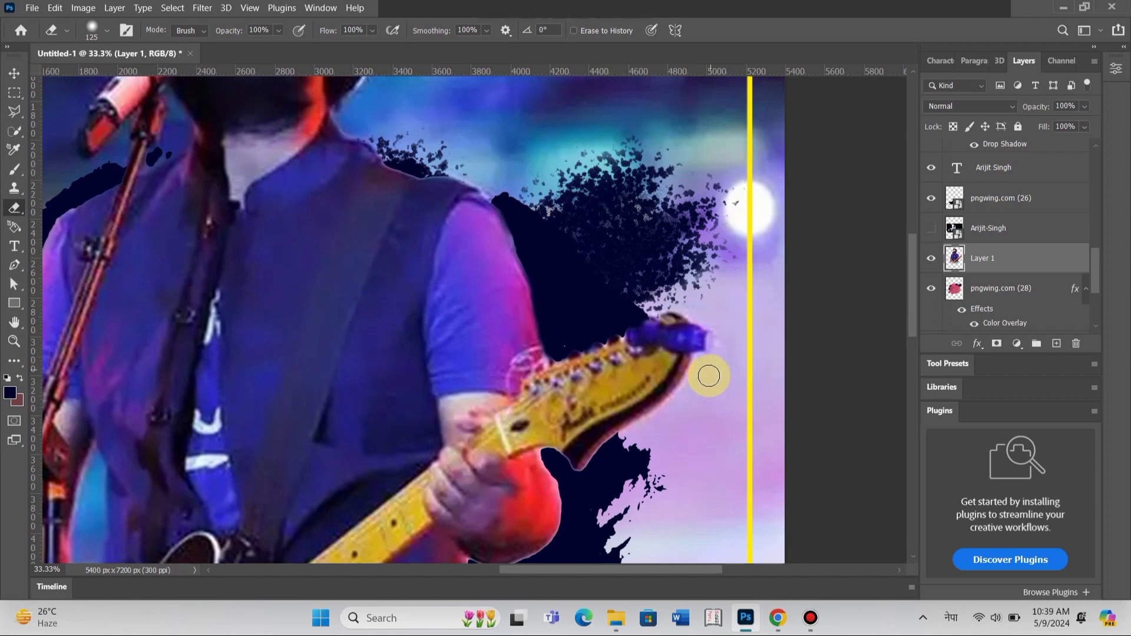
scroll(690, 364, "down", 1)
mouse_move(663, 381)
left_mouse_down()
mouse_move(598, 398)
mouse_move(624, 397)
mouse_move(579, 446)
left_mouse_up()
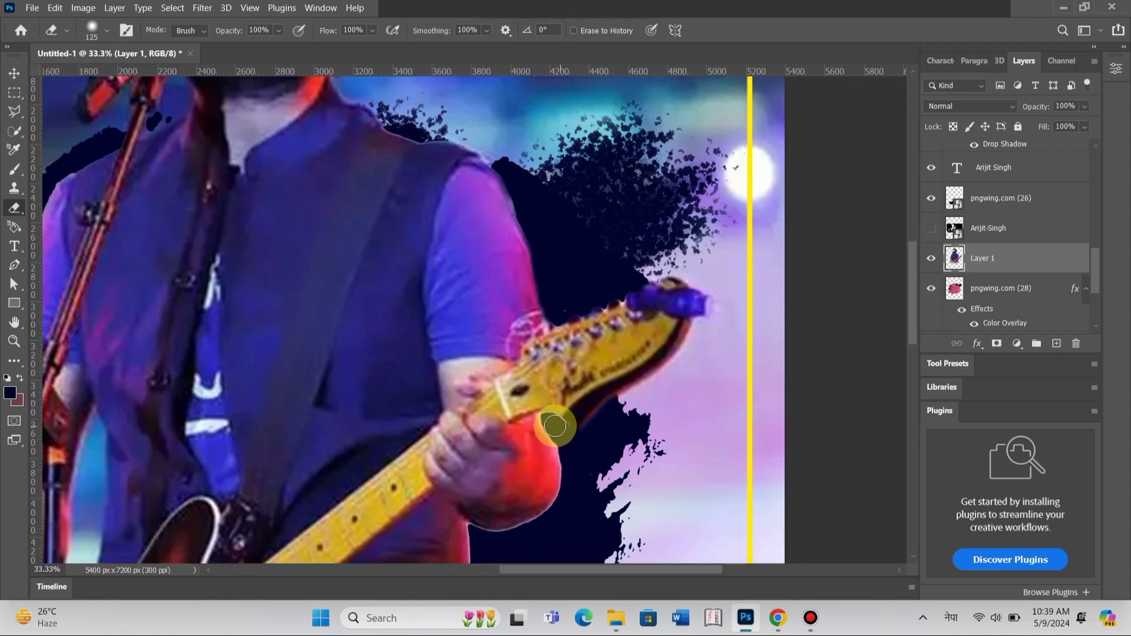
mouse_move(547, 424)
left_mouse_down()
mouse_move(568, 464)
mouse_move(571, 503)
mouse_move(538, 560)
left_mouse_up()
scroll(576, 383, "down", 2)
left_click_drag(577, 383, 564, 431)
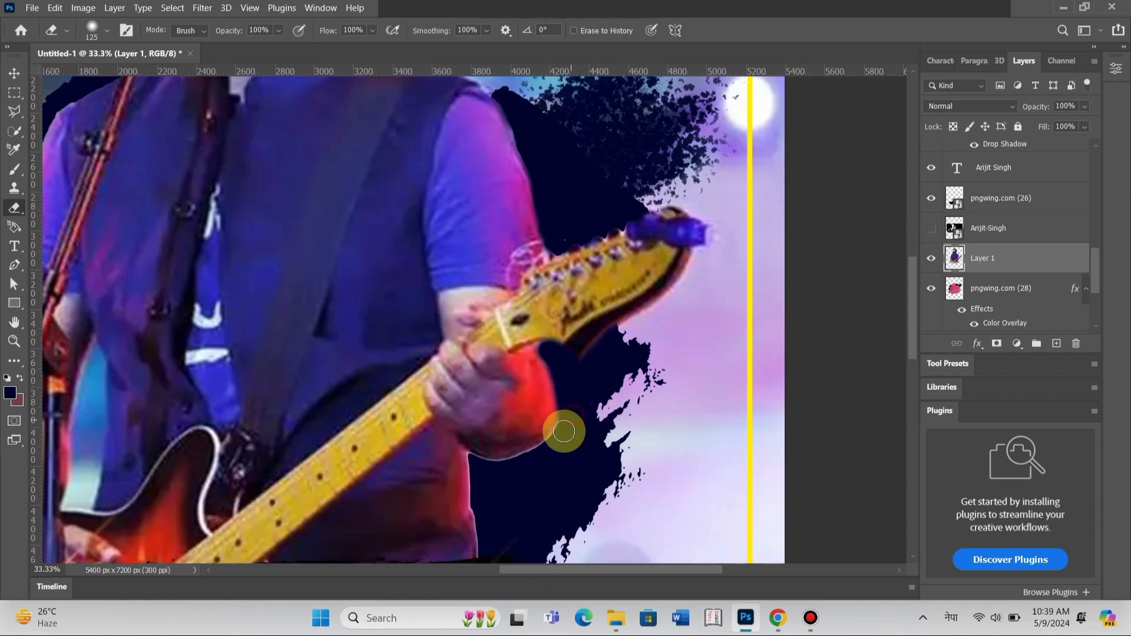
Erase the fringe along the top of the singer's guitar-side shoulder up to the neck.
scroll(550, 469, "up", 3)
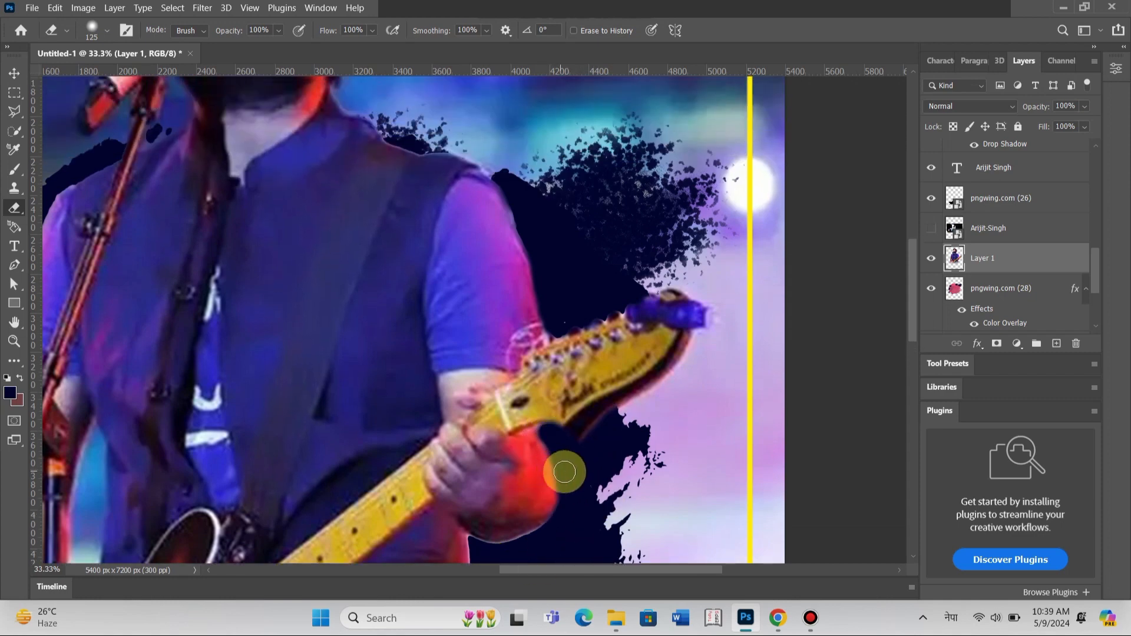
scroll(552, 324, "up", 5)
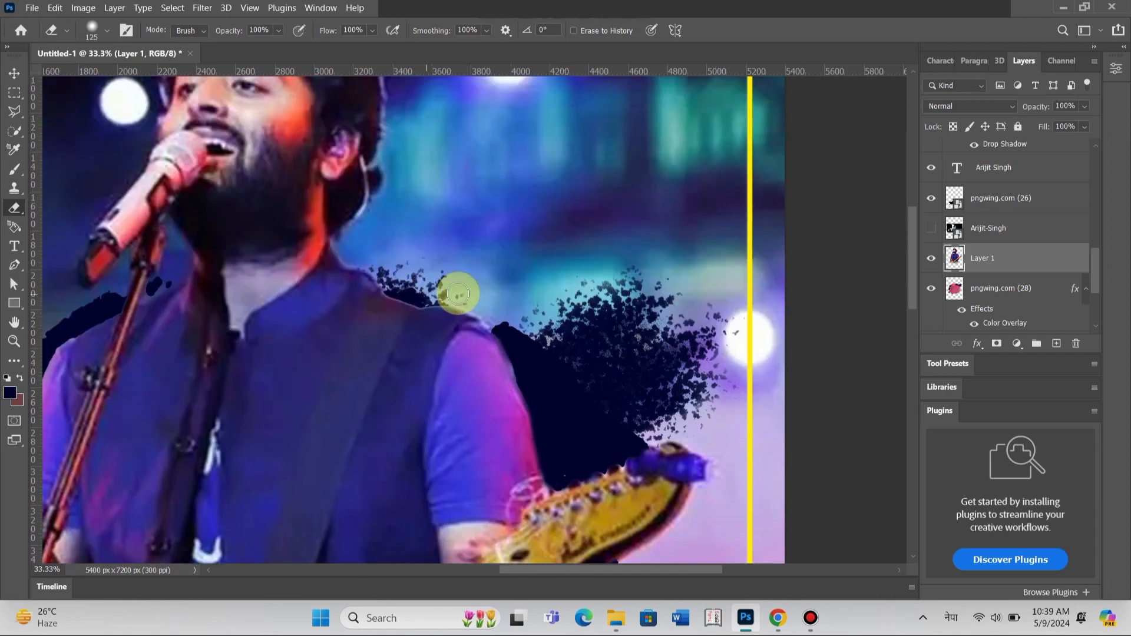
left_click_drag(490, 319, 396, 295)
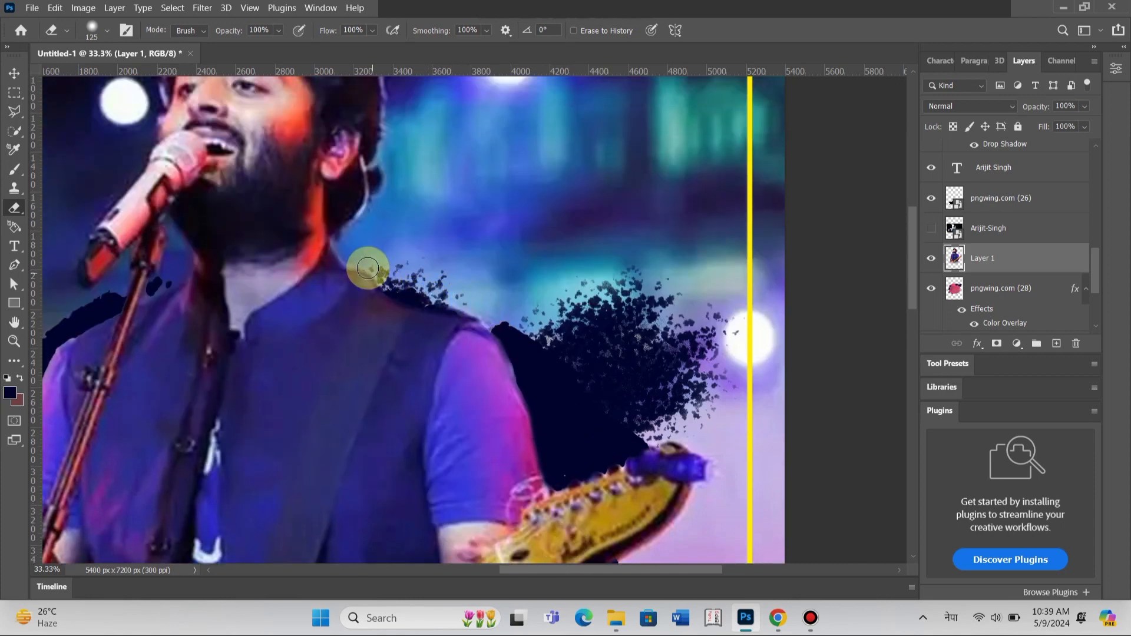
left_click_drag(361, 226, 363, 225)
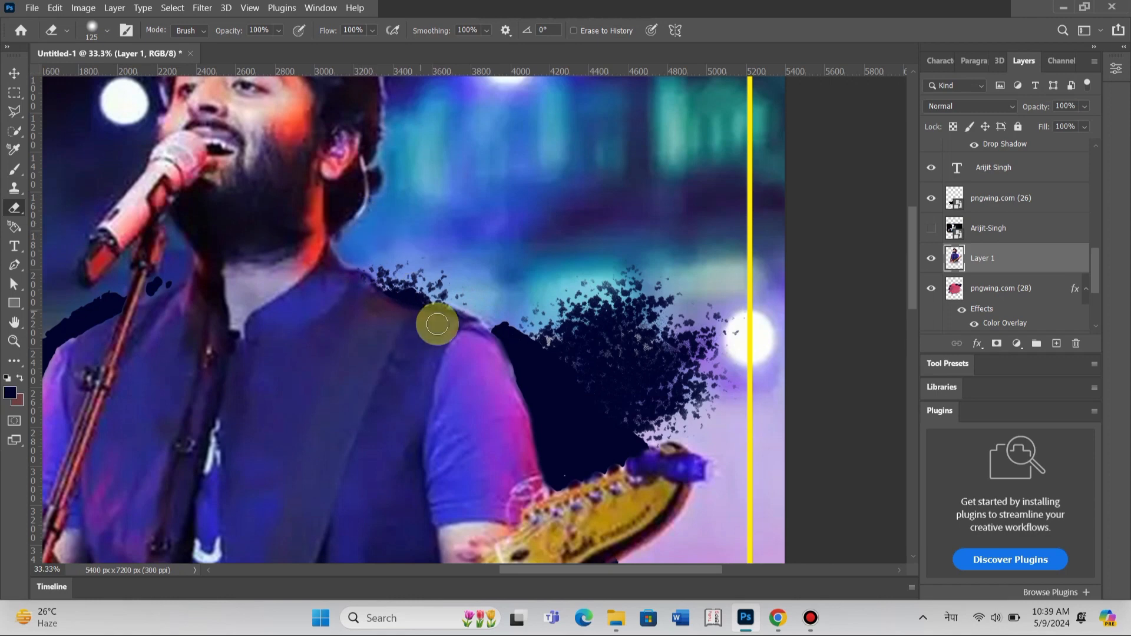
Erase the fringe along the singer's microphone-side shoulder and down the outer sleeve.
scroll(239, 298, "down", 3)
scroll(322, 198, "left", 5)
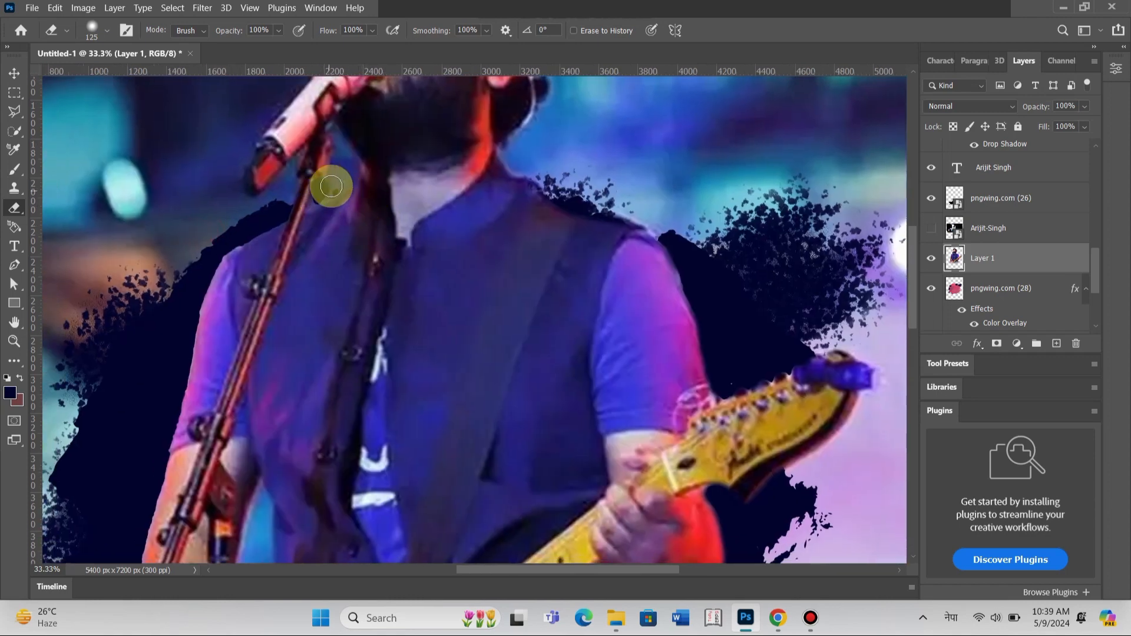
mouse_move(347, 191)
left_mouse_down()
mouse_move(315, 209)
mouse_move(247, 215)
mouse_move(275, 219)
mouse_move(191, 276)
mouse_move(185, 315)
left_mouse_up()
mouse_move(207, 266)
left_mouse_down()
mouse_move(193, 295)
mouse_move(216, 252)
mouse_move(169, 374)
left_mouse_up()
mouse_move(222, 284)
left_mouse_down()
mouse_move(287, 158)
mouse_move(245, 270)
left_mouse_up()
Erase the fringe along the outer edge of the singer's microphone-side forearm.
scroll(245, 270, "down", 5)
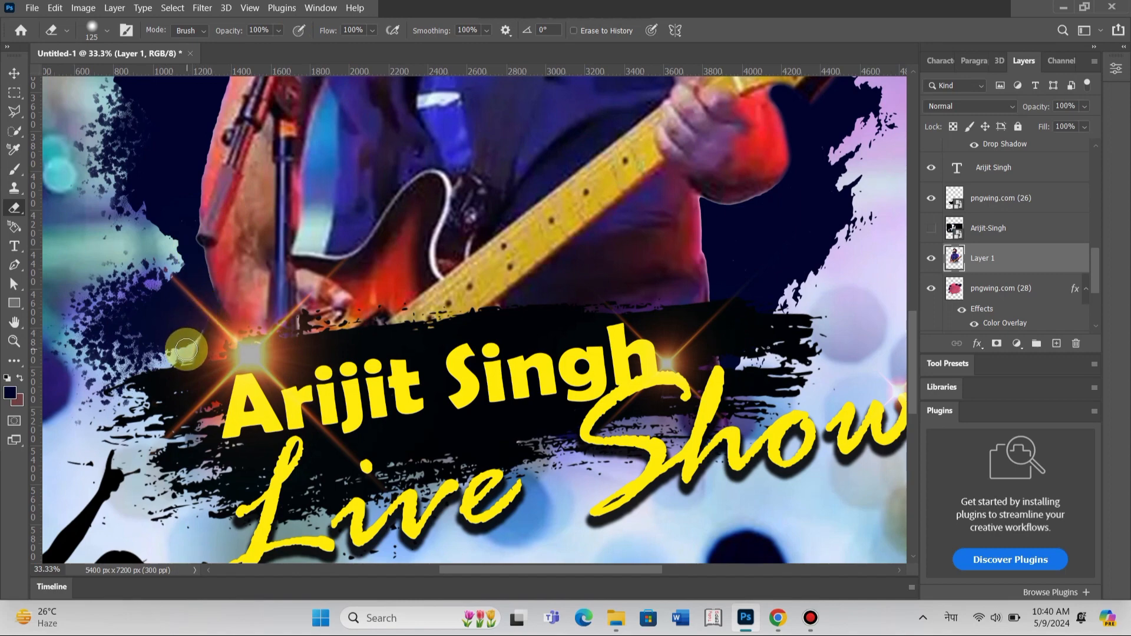
scroll(191, 265, "up", 1)
left_click_drag(182, 291, 222, 107)
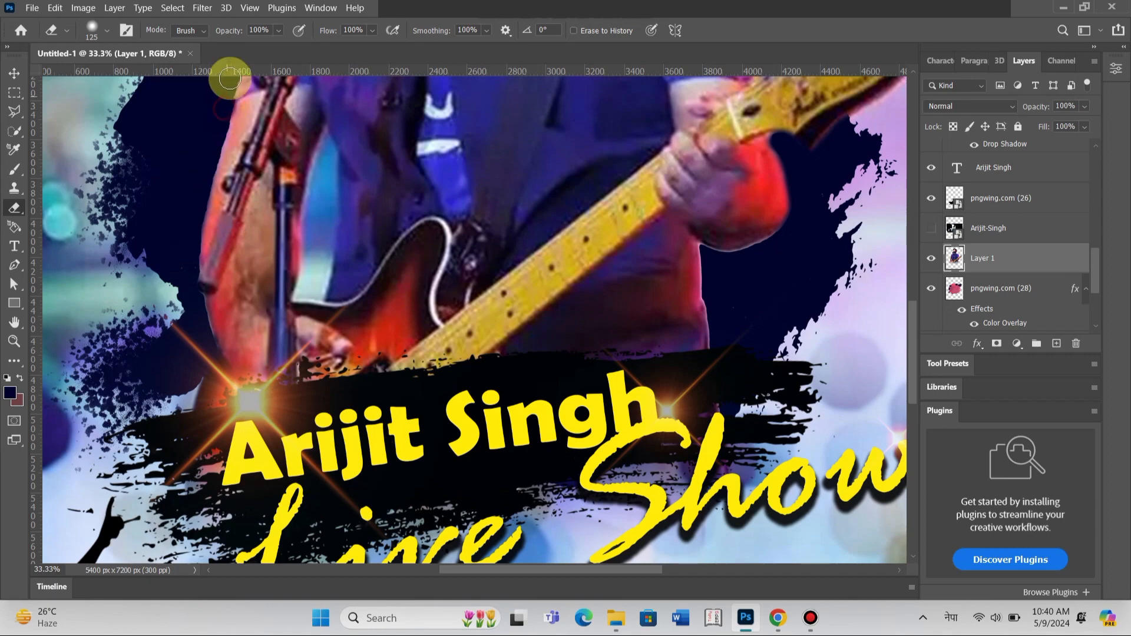
scroll(228, 94, "up", 2)
left_click_drag(227, 224, 235, 183)
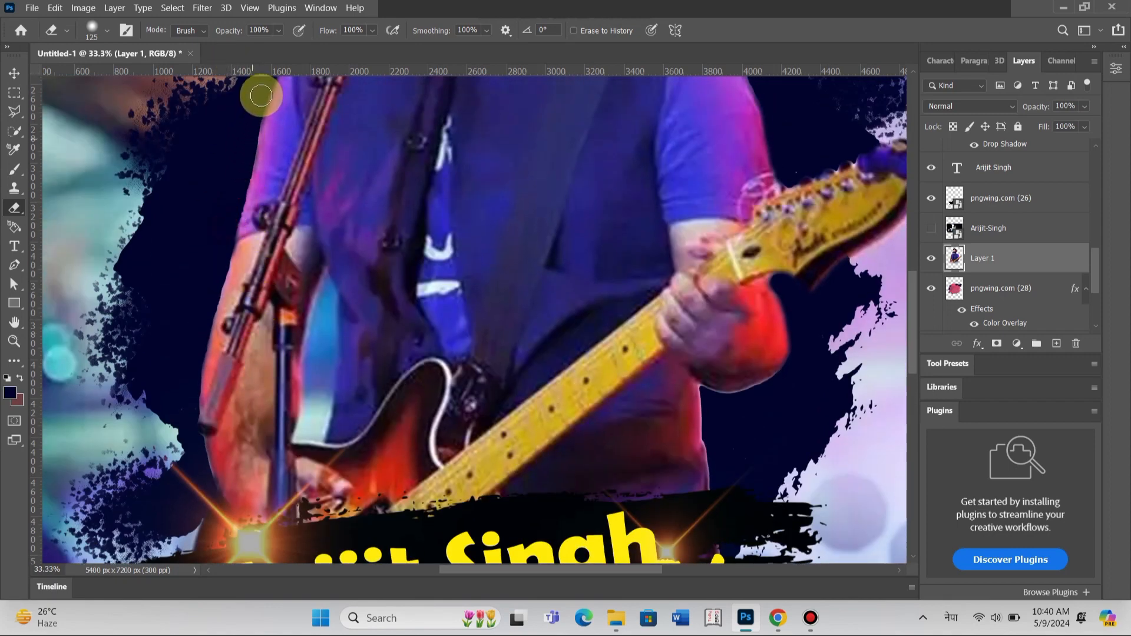
Switch to the Move tool, clear the layer selection and review the cleaned-up cut-out on the whole poster.
scroll(318, 185, "up", 2)
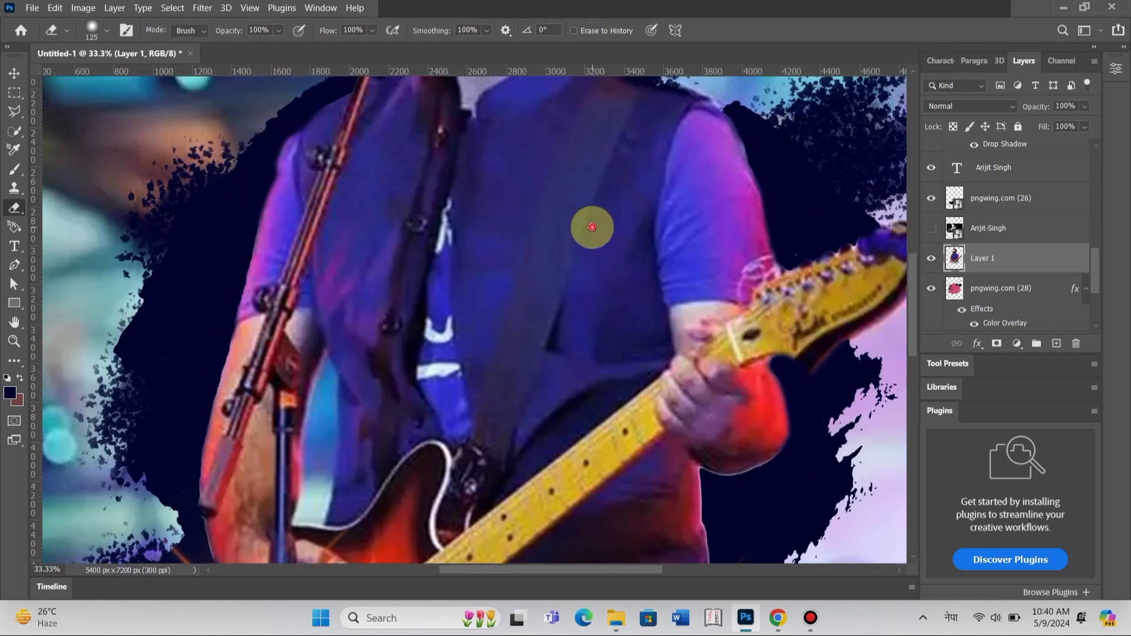
left_click(14, 73)
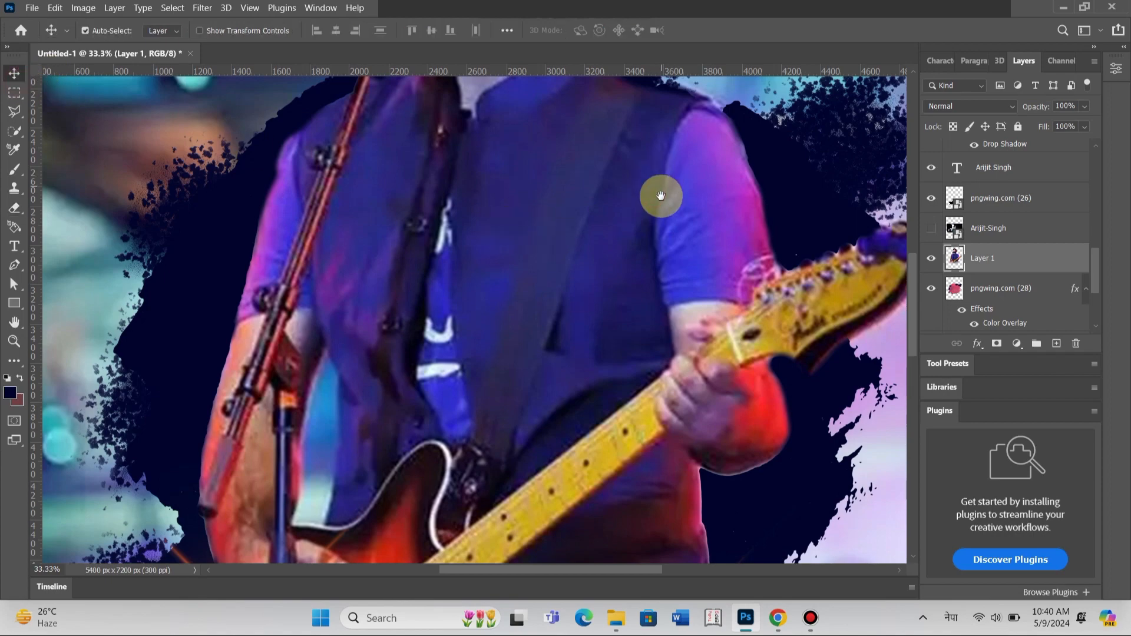
left_click(671, 171, "alt")
left_click(671, 171, "alt")
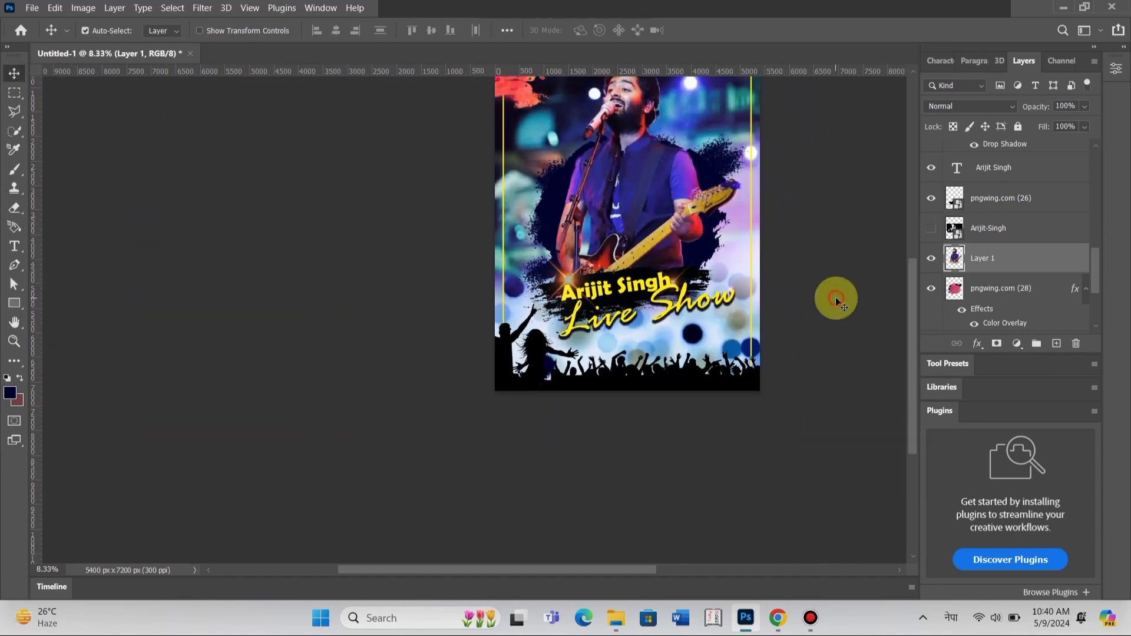
left_click(837, 298)
scroll(723, 337, "up", 1)
scroll(730, 256, "up", 2)
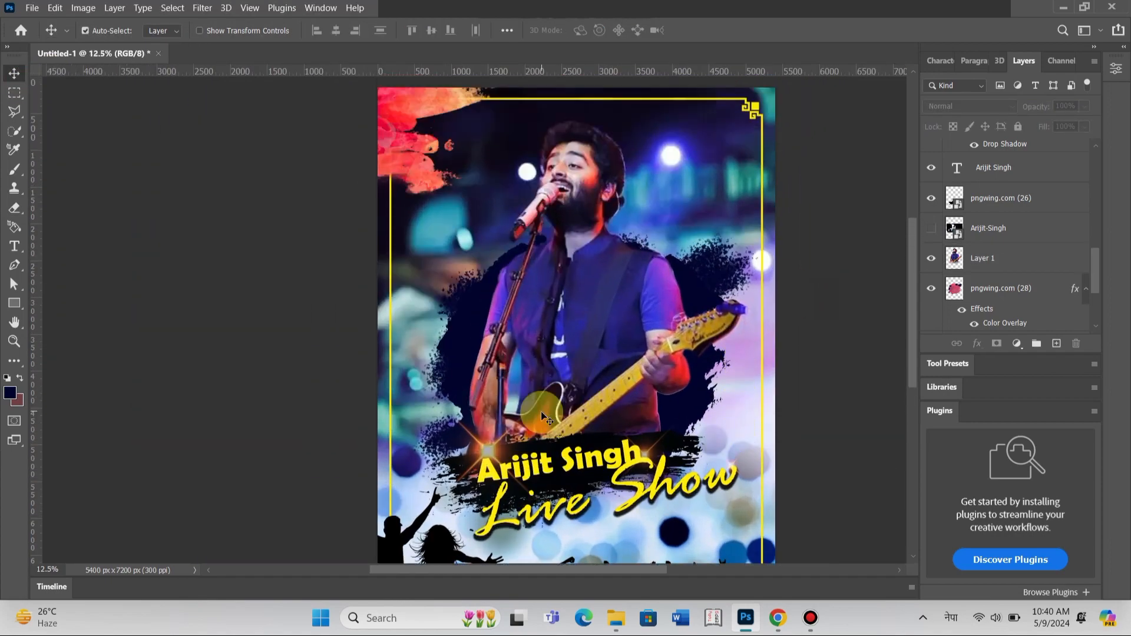